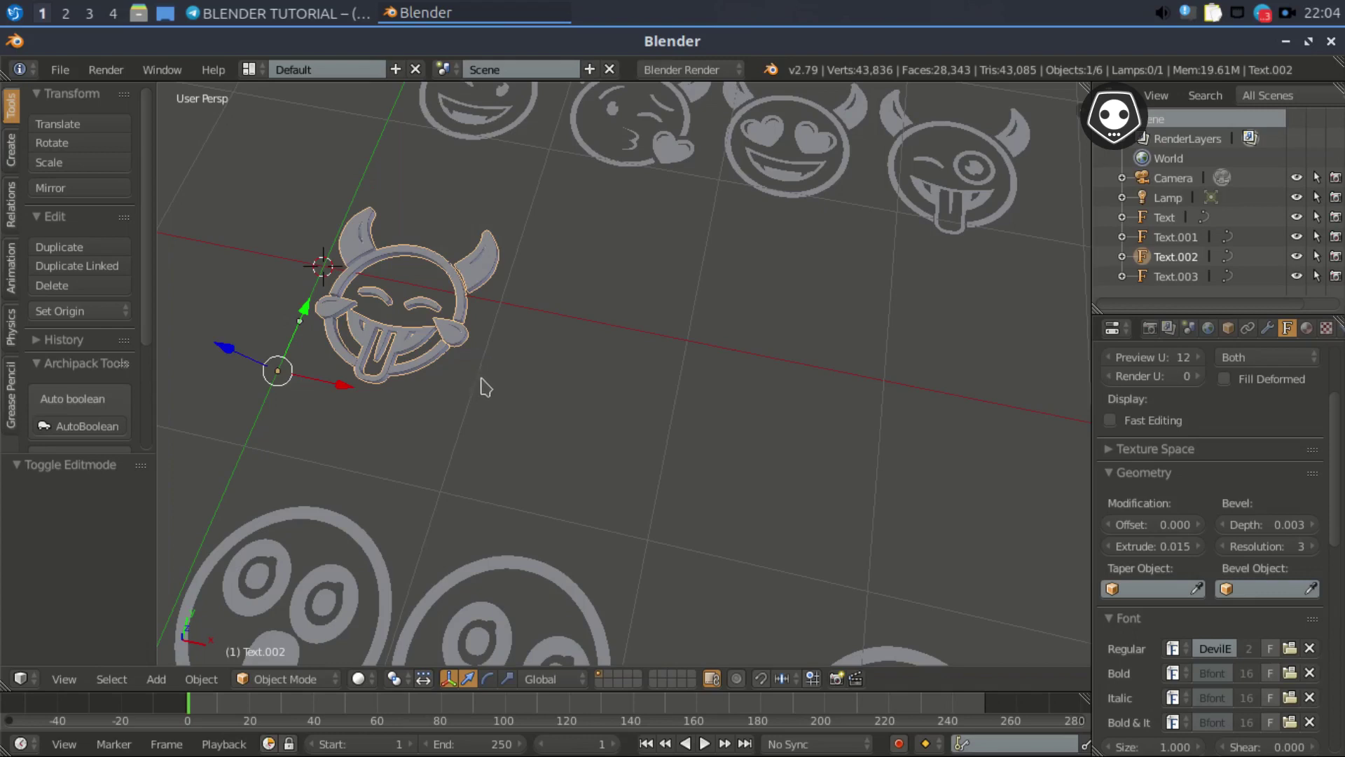
- Examine the extruded laughing devil emoji and its position between the flat emoji rows
{"action": "middle_click_drag", "start_coordinate": [456, 394], "coordinate": [591, 463], "text": "shift"}
{"action": "scroll", "coordinate": [505, 424], "scroll_direction": "up", "scroll_amount": 3}
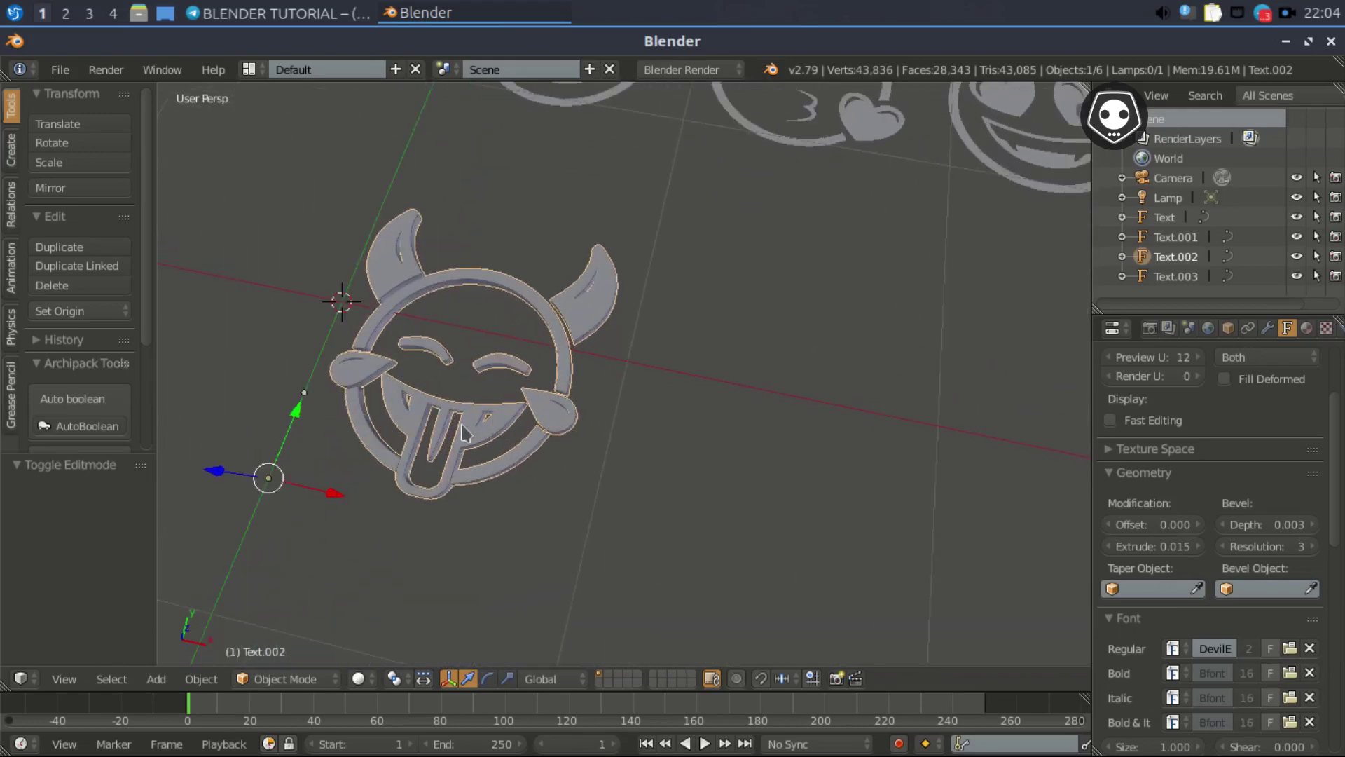
{"action": "middle_click_drag", "start_coordinate": [486, 428], "coordinate": [621, 436], "text": "shift"}
{"action": "scroll", "coordinate": [595, 423], "scroll_direction": "down", "scroll_amount": 2}
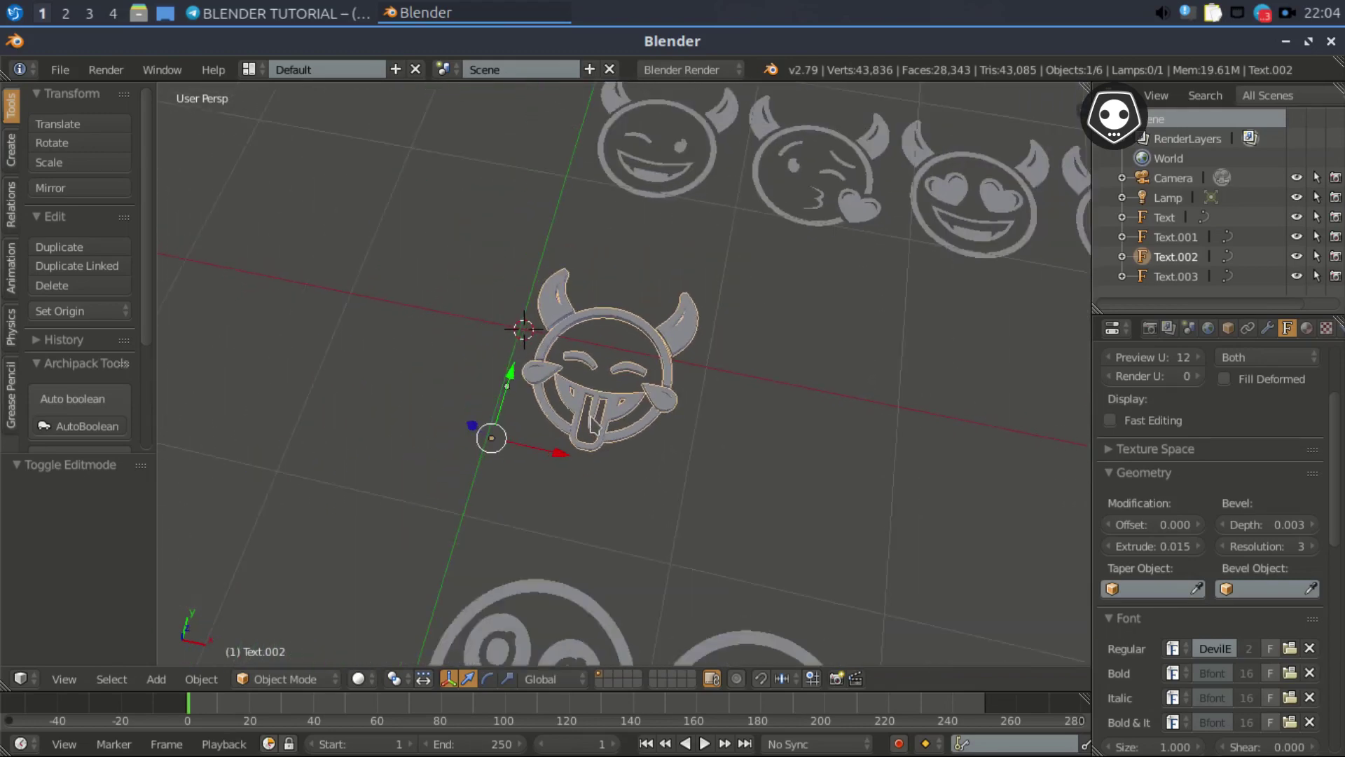
{"action": "scroll", "coordinate": [594, 423], "scroll_direction": "up", "scroll_amount": 2}
{"action": "scroll", "coordinate": [595, 424], "scroll_direction": "down", "scroll_amount": 2}
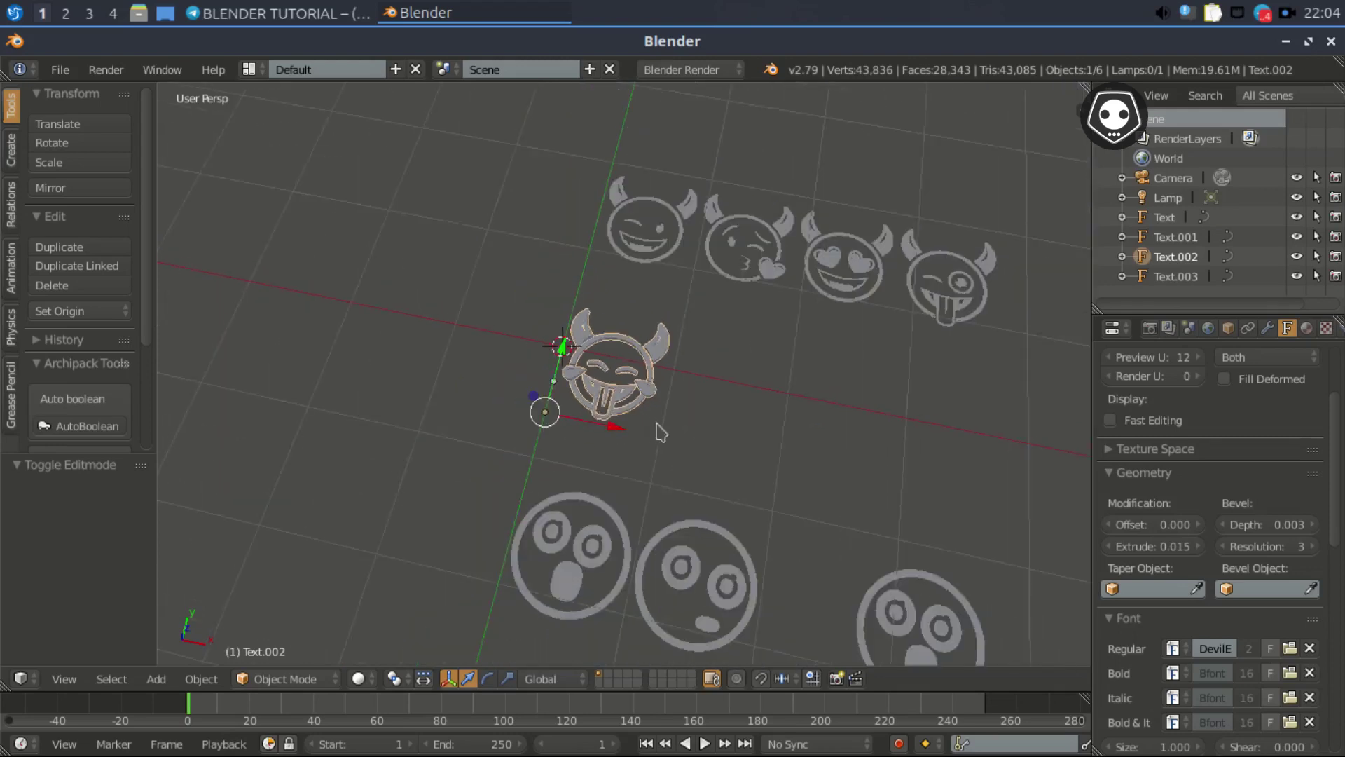
{"action": "middle_click_drag", "start_coordinate": [594, 423], "coordinate": [532, 440], "text": "shift"}
{"action": "scroll", "coordinate": [515, 407], "scroll_direction": "down", "scroll_amount": 1}
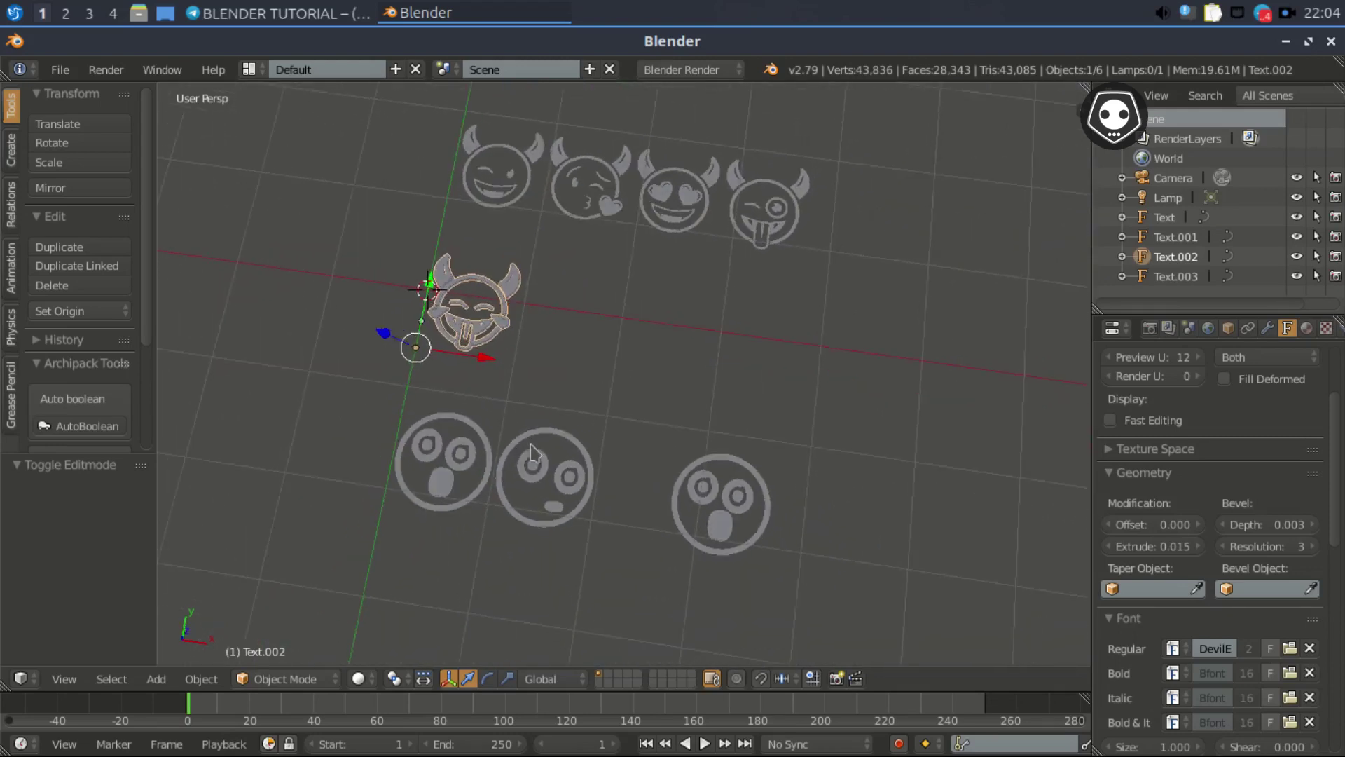
{"action": "left_click", "coordinate": [536, 438]}
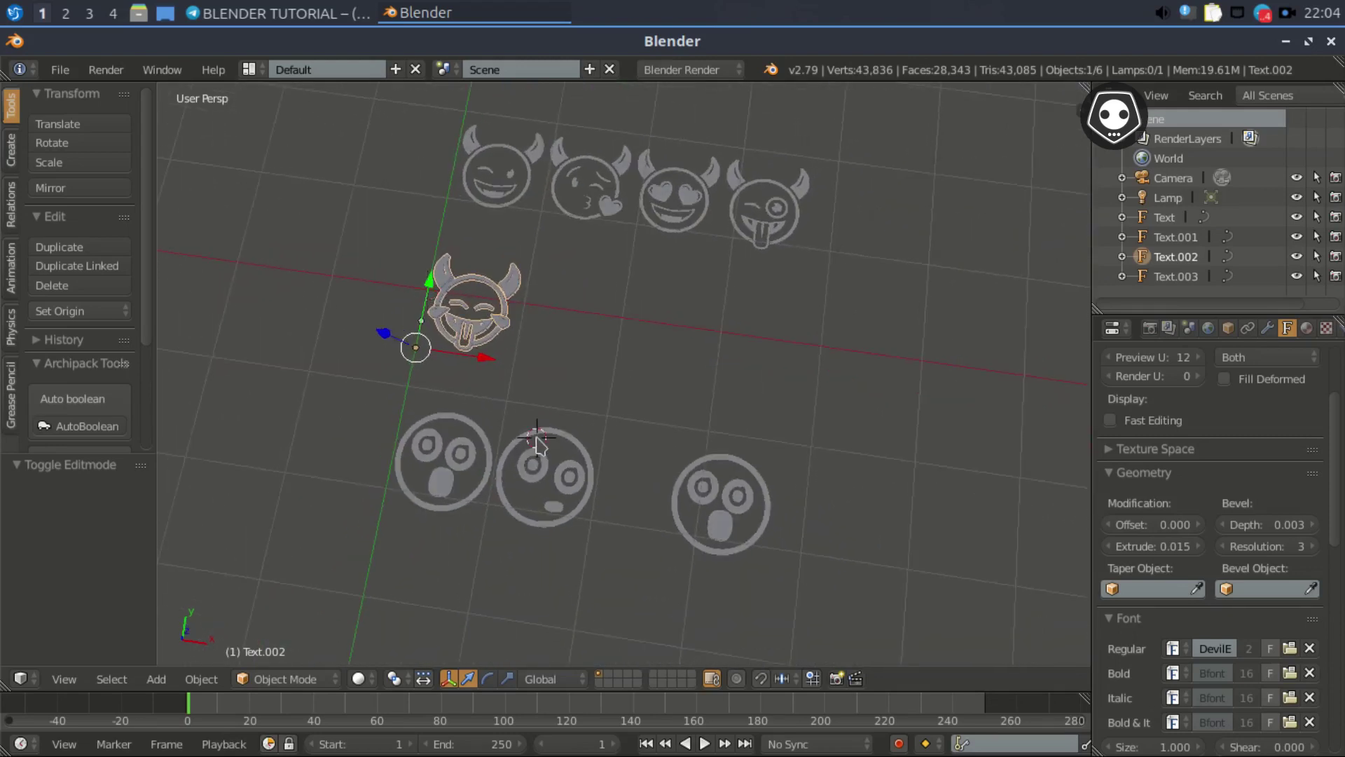
- Append the characters "abc" to the end of the upper devil emoji row, text object Text
{"action": "left_click", "coordinate": [1164, 218]}
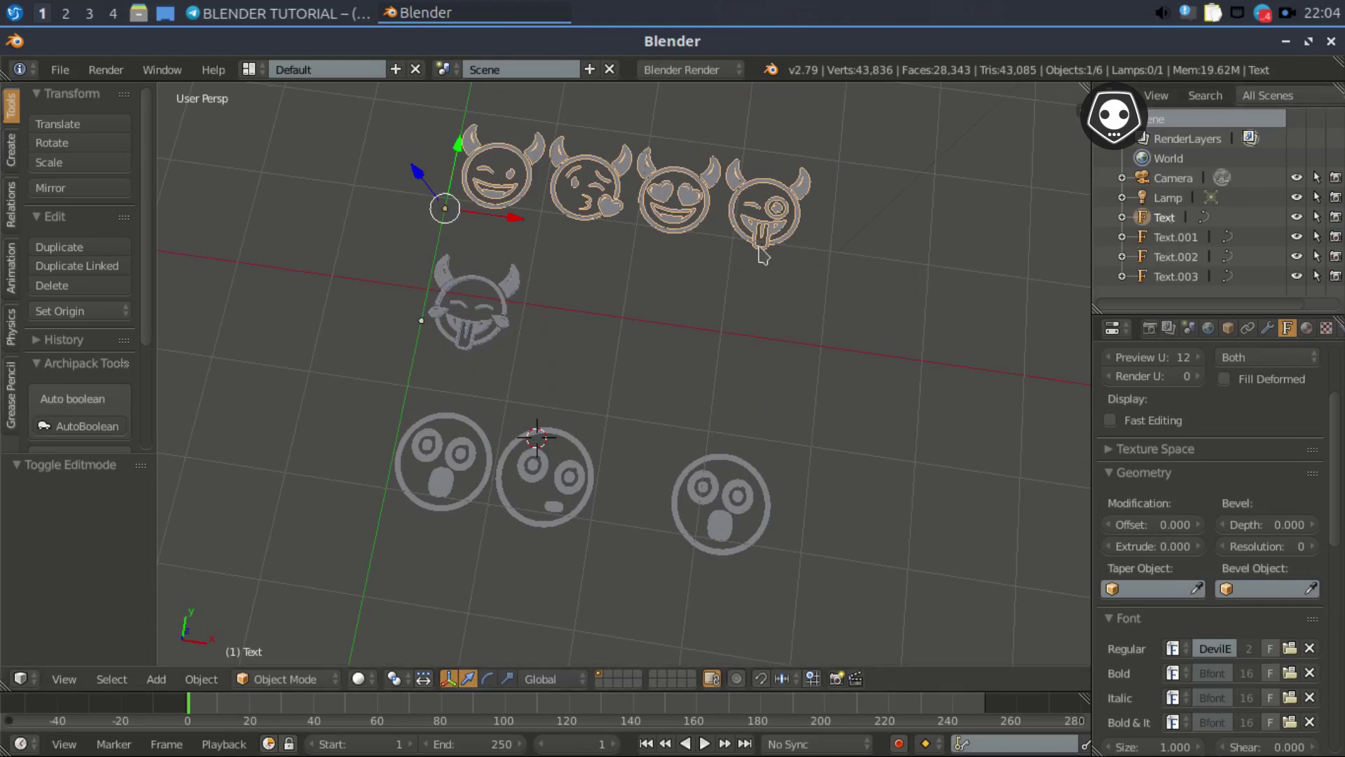
{"action": "middle_click_drag", "start_coordinate": [764, 256], "coordinate": [739, 316], "text": "shift"}
{"action": "key", "text": "Tab"}
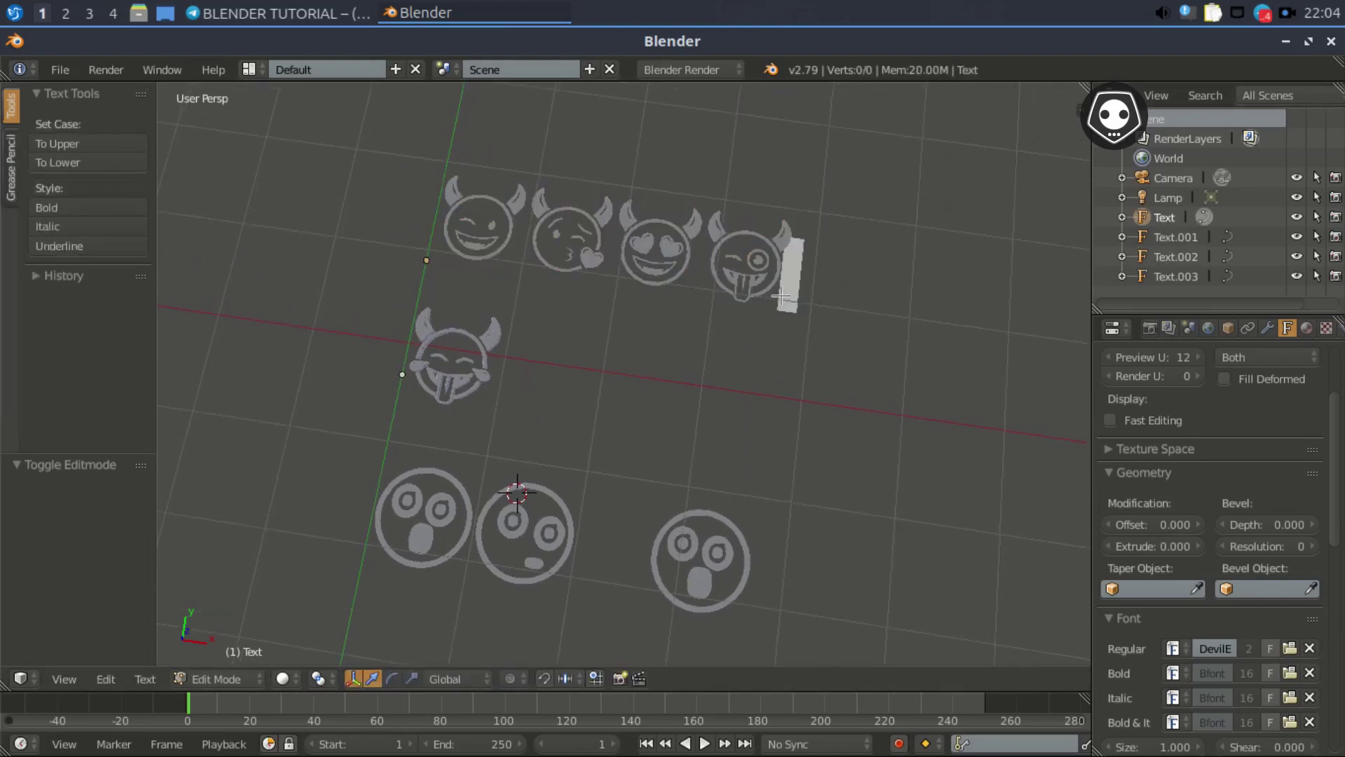
{"action": "type", "text": "a"}
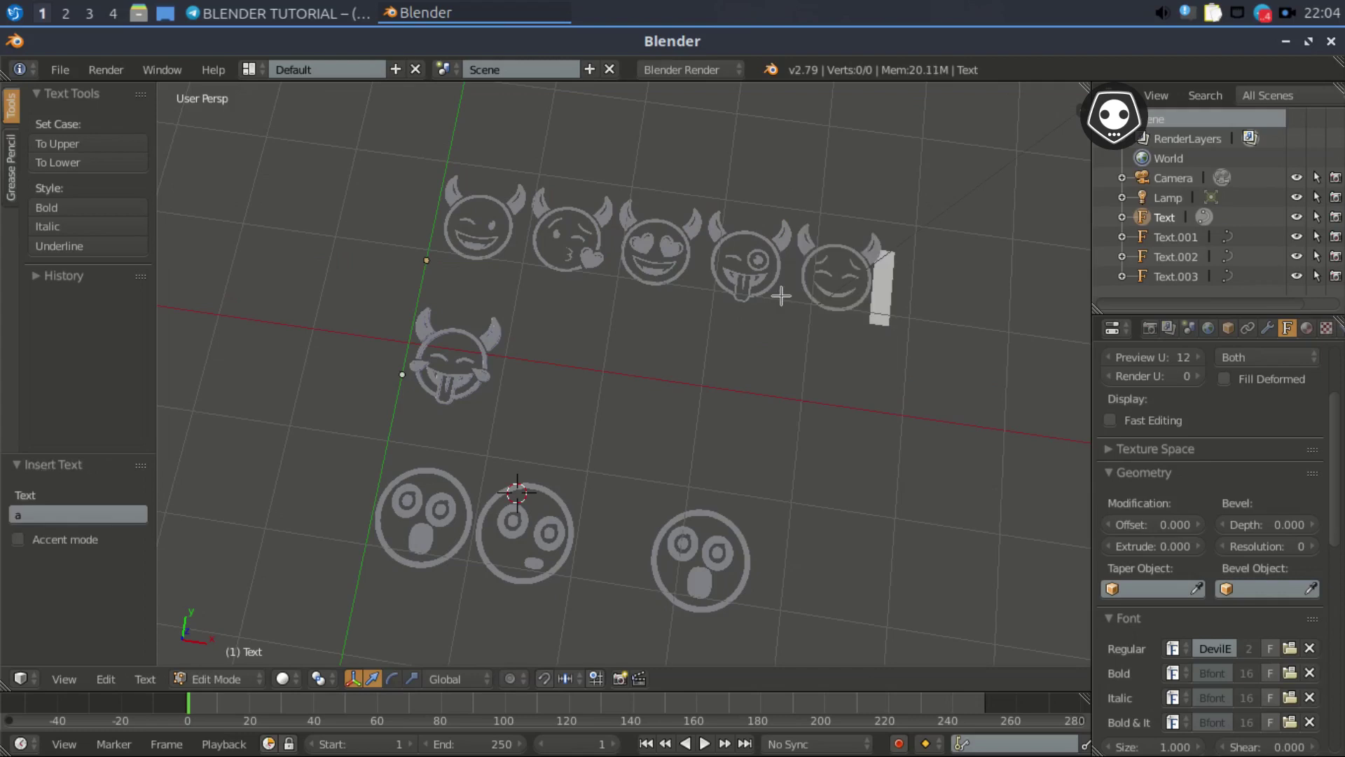
{"action": "type", "text": "b"}
{"action": "type", "text": "c"}
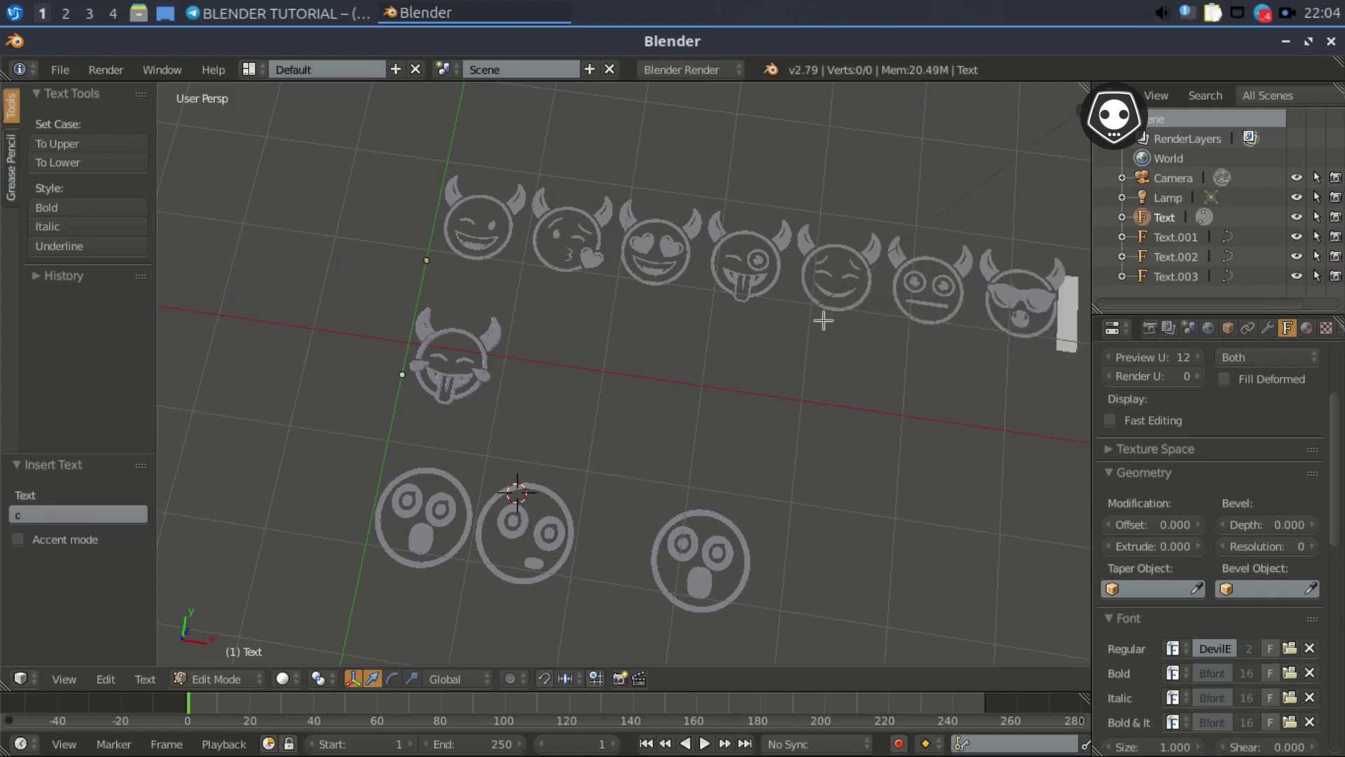
{"action": "key", "text": "Tab"}
{"action": "middle_click_drag", "start_coordinate": [839, 319], "coordinate": [482, 373], "text": "shift"}
{"action": "scroll", "coordinate": [633, 352], "scroll_direction": "up", "scroll_amount": 2}
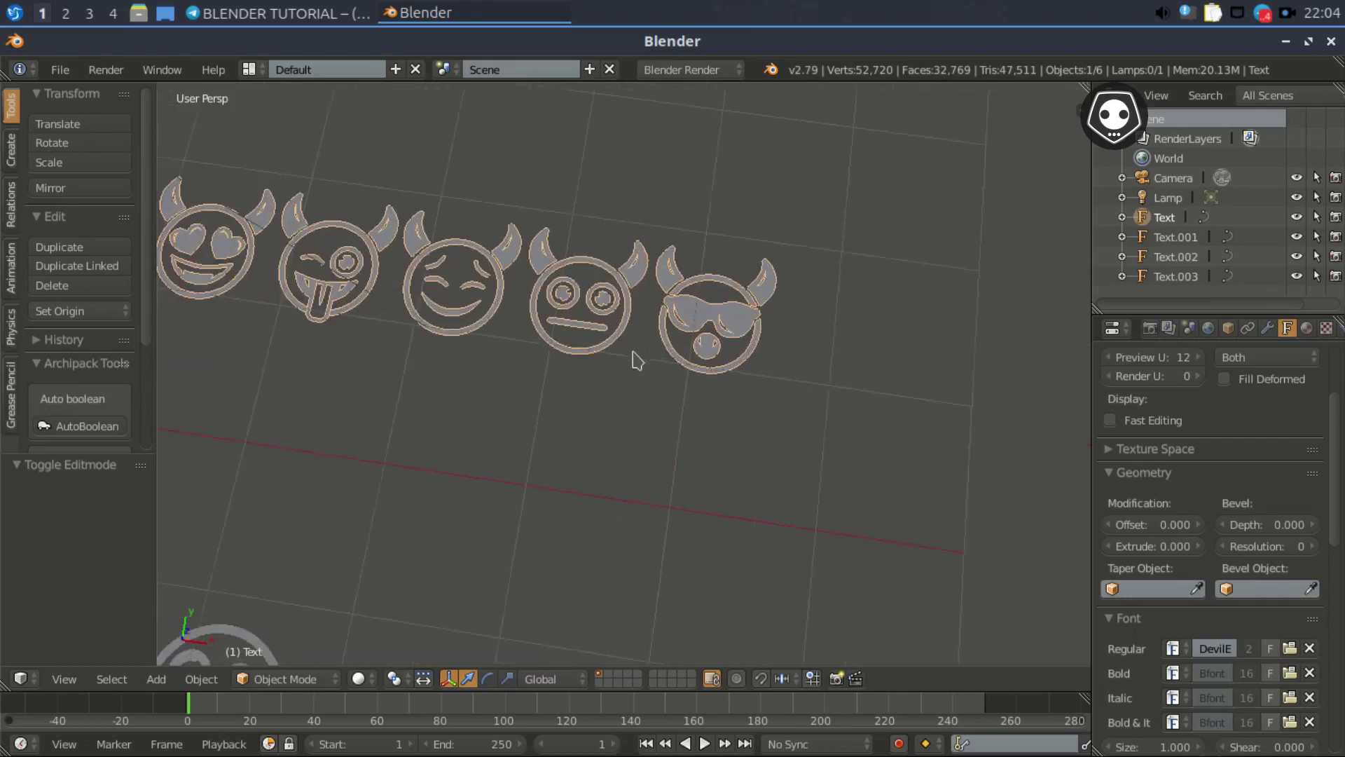
{"action": "scroll", "coordinate": [636, 360], "scroll_direction": "up", "scroll_amount": 3}
{"action": "scroll", "coordinate": [636, 360], "scroll_direction": "down", "scroll_amount": 8}
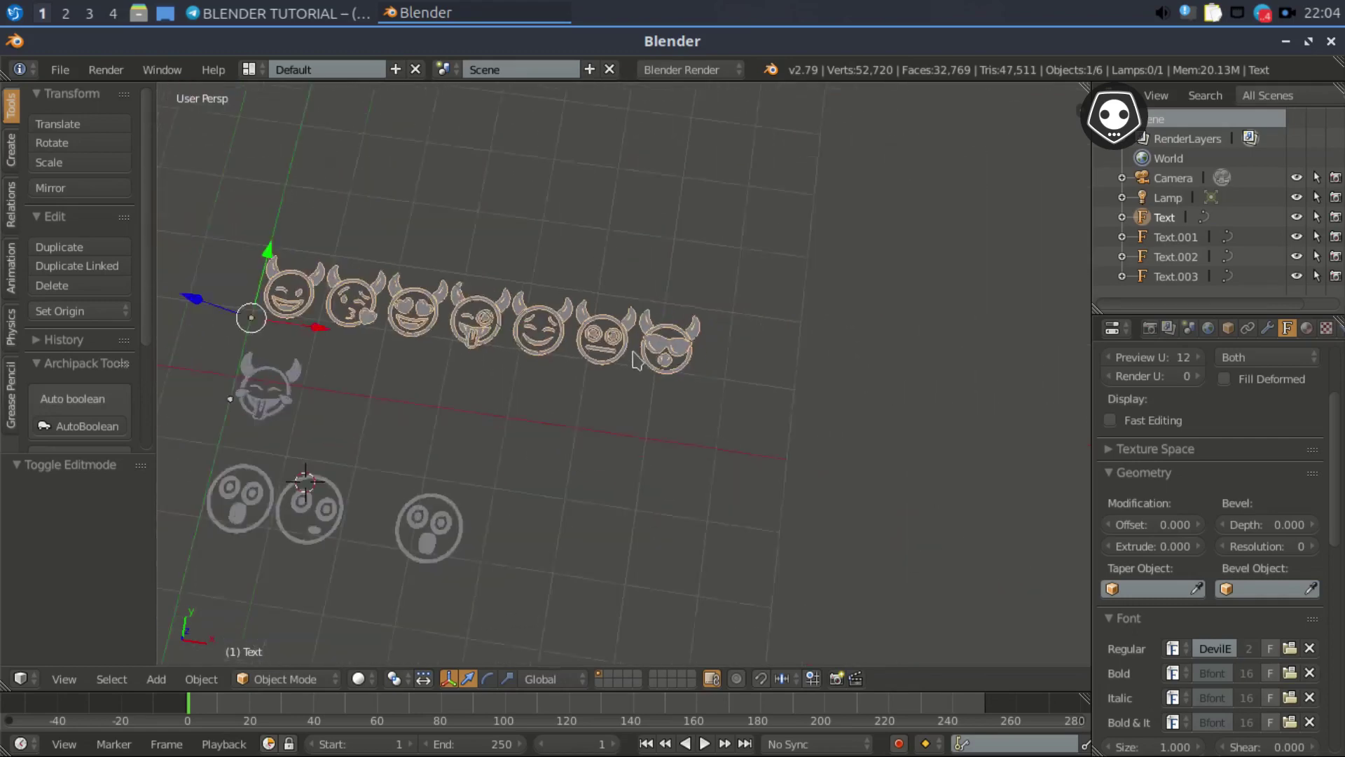
- Append the characters "abce" to the end of the round-faced emoji row, text object Text.001
{"action": "left_click", "coordinate": [1175, 240]}
{"action": "scroll", "coordinate": [559, 458], "scroll_direction": "up", "scroll_amount": 4}
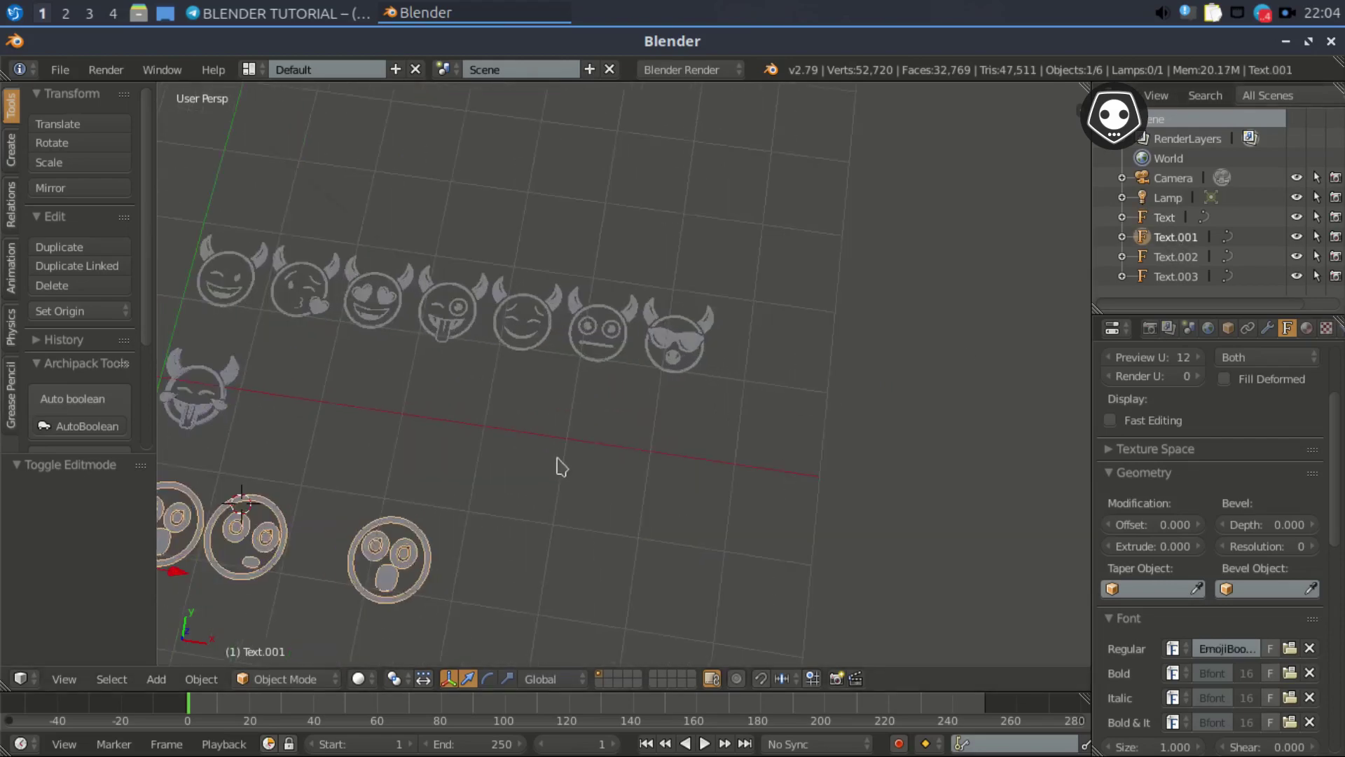
{"action": "middle_click_drag", "start_coordinate": [411, 502], "coordinate": [739, 419], "text": "shift"}
{"action": "key", "text": "Tab"}
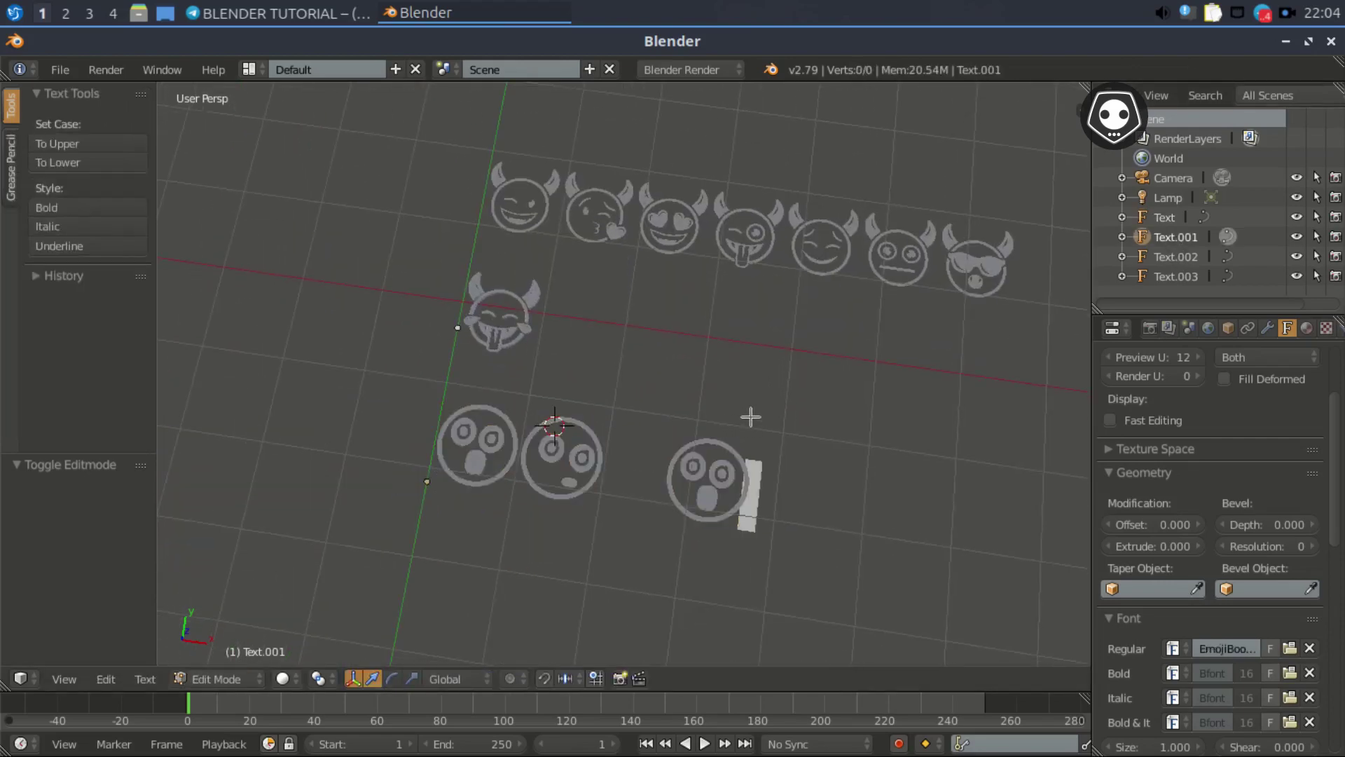
{"action": "type", "text": "a"}
{"action": "type", "text": "b"}
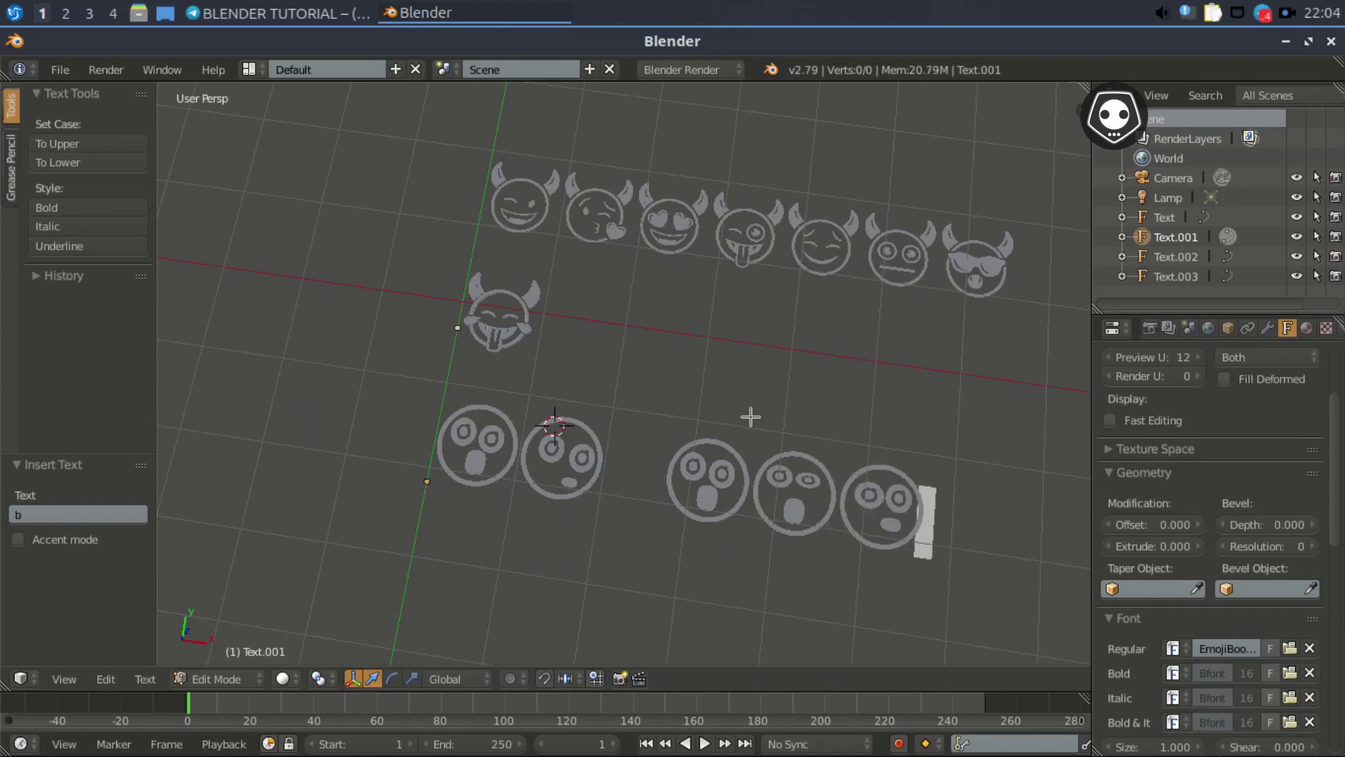
{"action": "type", "text": "ce"}
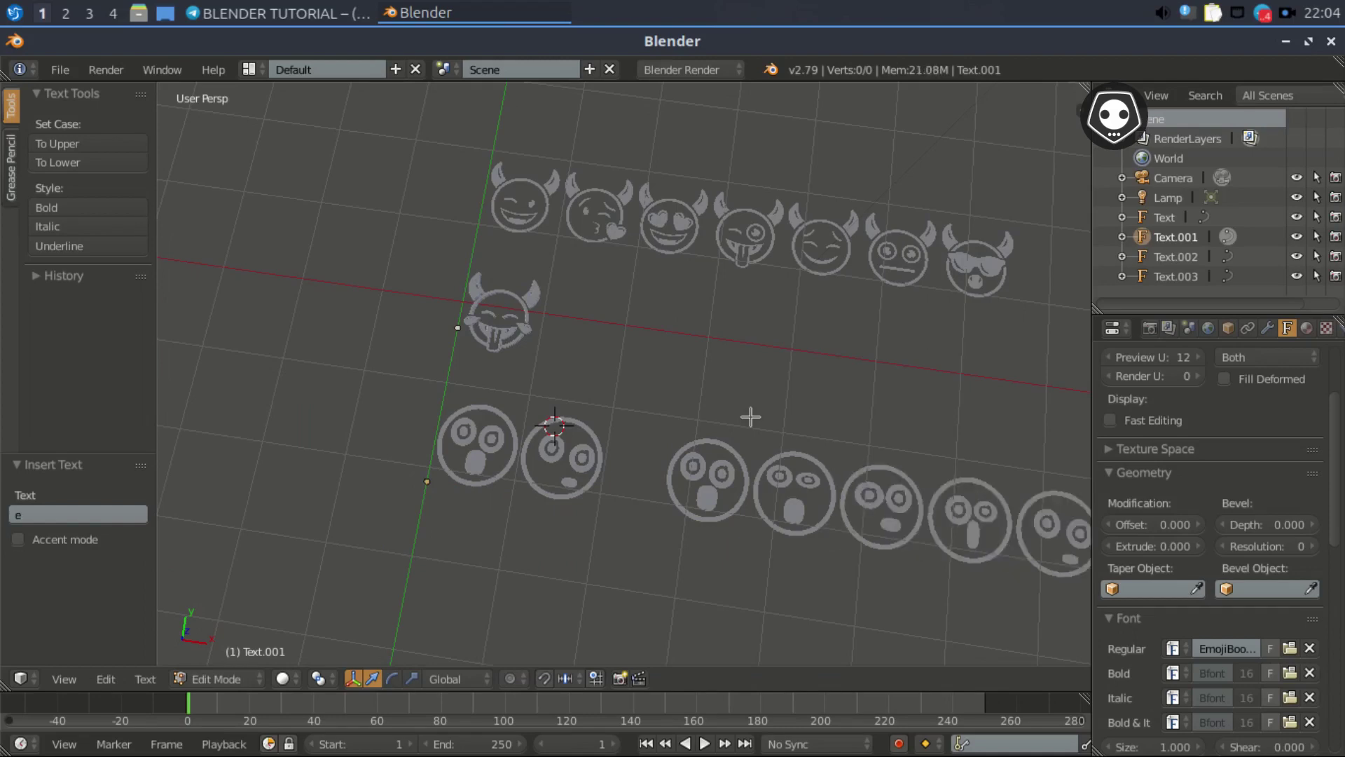
{"action": "key", "text": "Tab"}
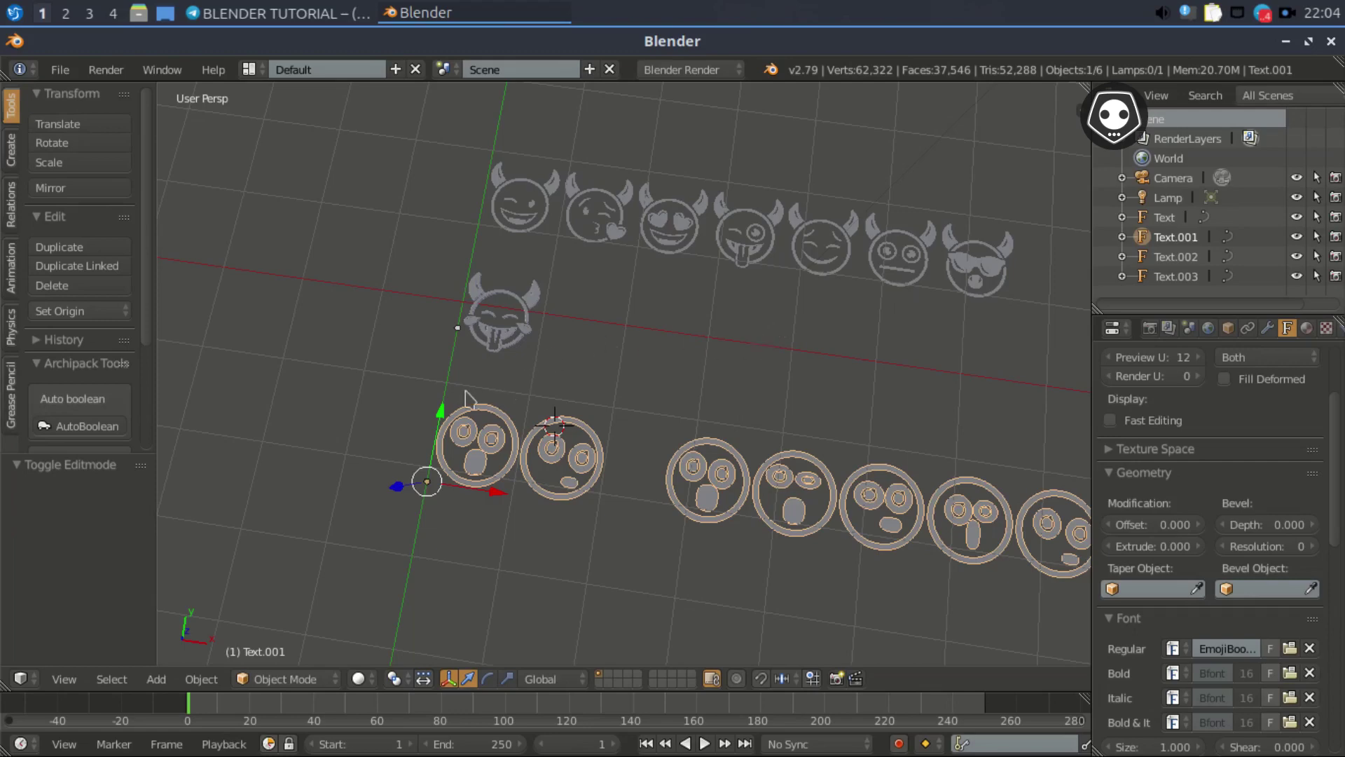
- Select the laughing devil emoji Text.002 and set its geometry extrusion to 0.042
{"action": "scroll", "coordinate": [490, 413], "scroll_direction": "up", "scroll_amount": 3}
{"action": "scroll", "coordinate": [571, 339], "scroll_direction": "up", "scroll_amount": 4}
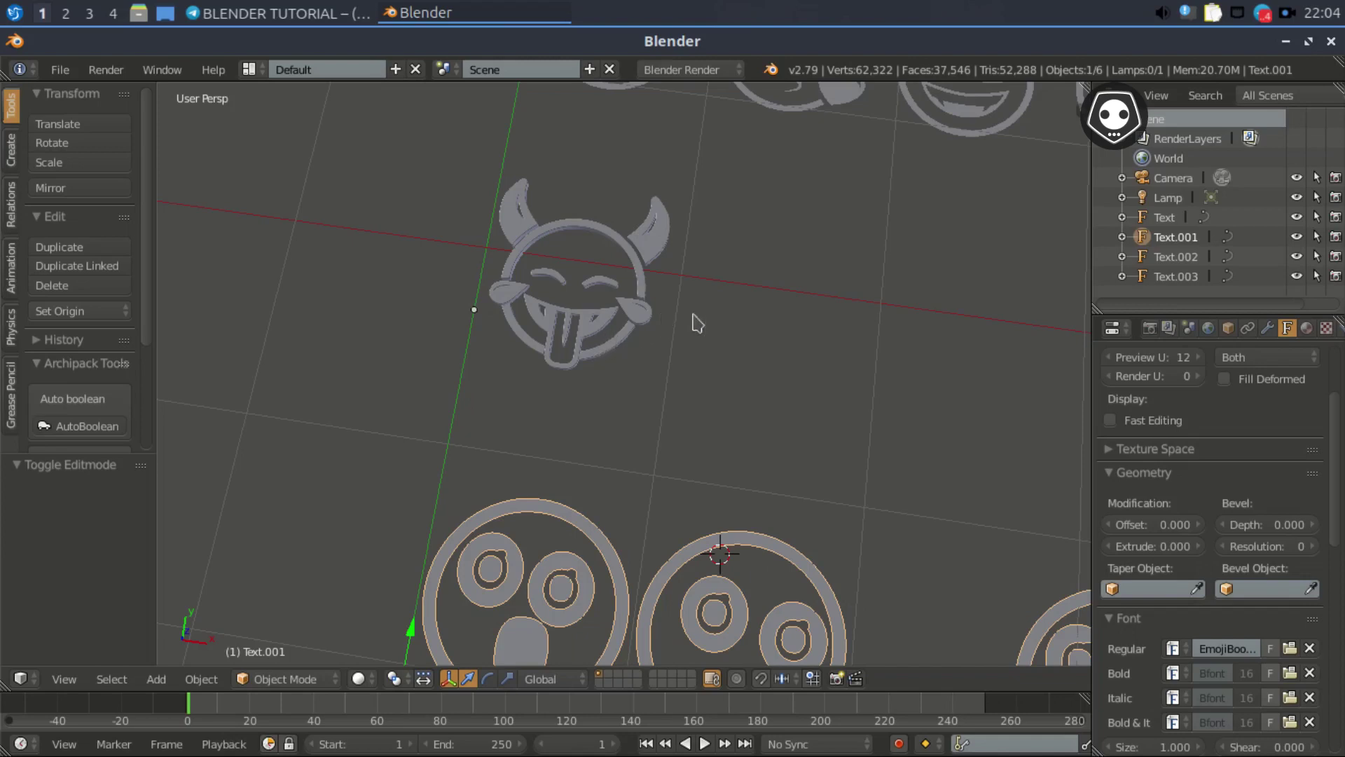
{"action": "left_click", "coordinate": [1176, 259]}
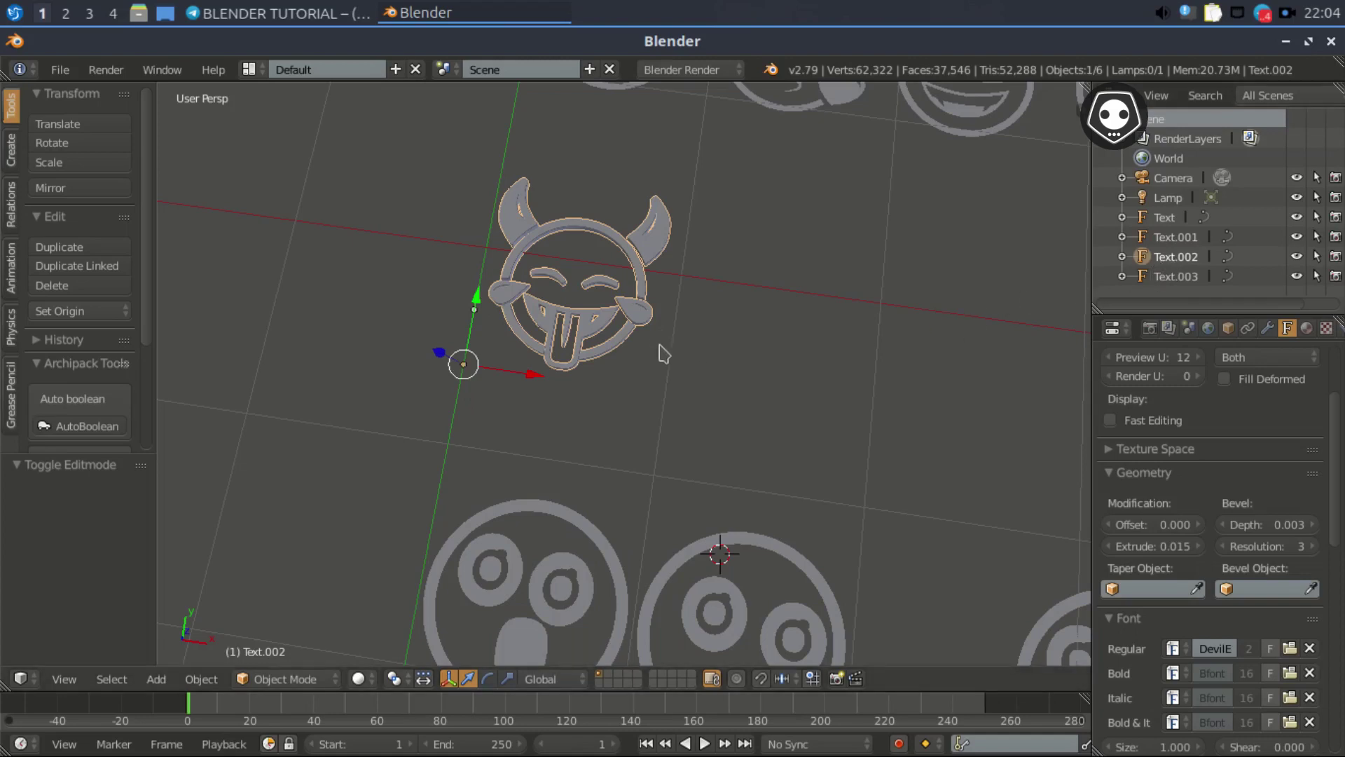
{"action": "middle_click_drag", "start_coordinate": [599, 316], "coordinate": [566, 382], "text": "shift"}
{"action": "scroll", "coordinate": [592, 435], "scroll_direction": "up", "scroll_amount": 7}
{"action": "scroll", "coordinate": [586, 420], "scroll_direction": "down", "scroll_amount": 2}
{"action": "scroll", "coordinate": [585, 421], "scroll_direction": "up", "scroll_amount": 3}
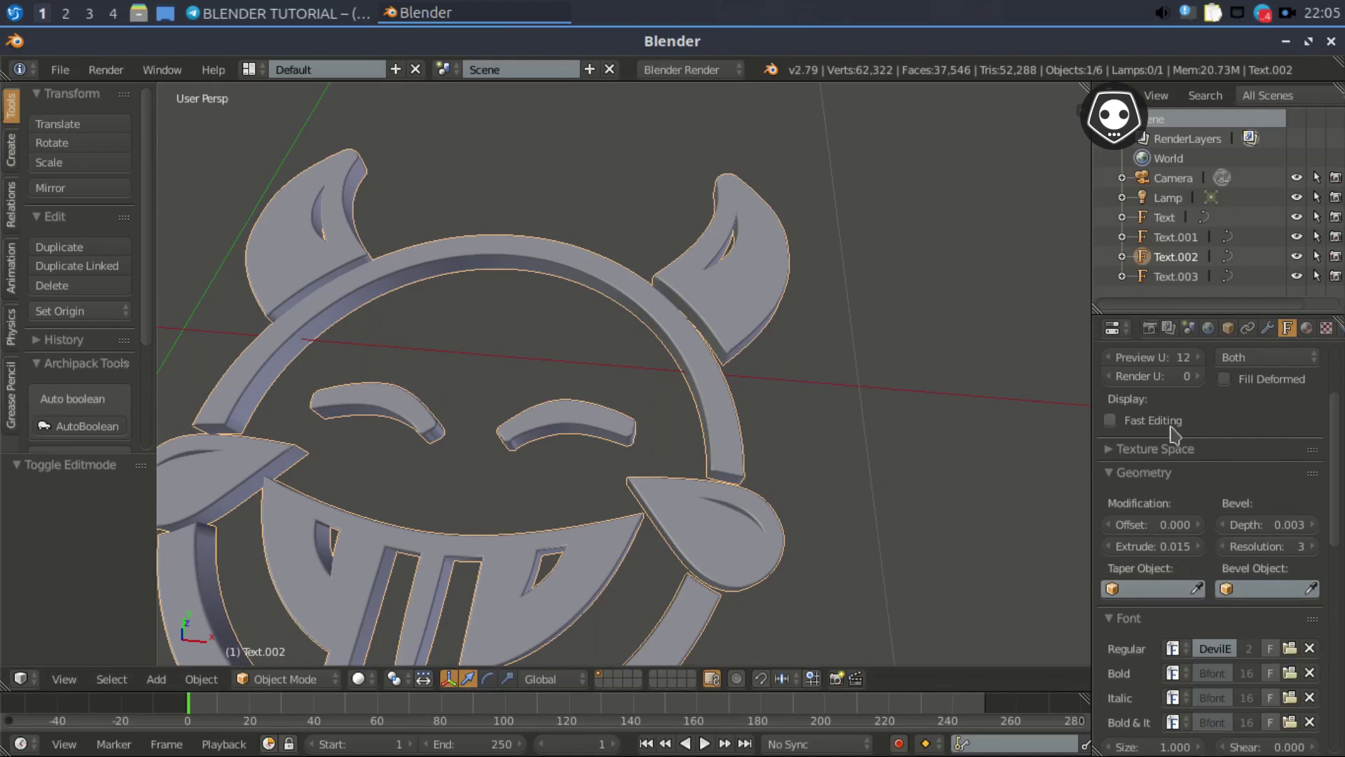
{"action": "scroll", "coordinate": [1176, 435], "scroll_direction": "up", "scroll_amount": 4}
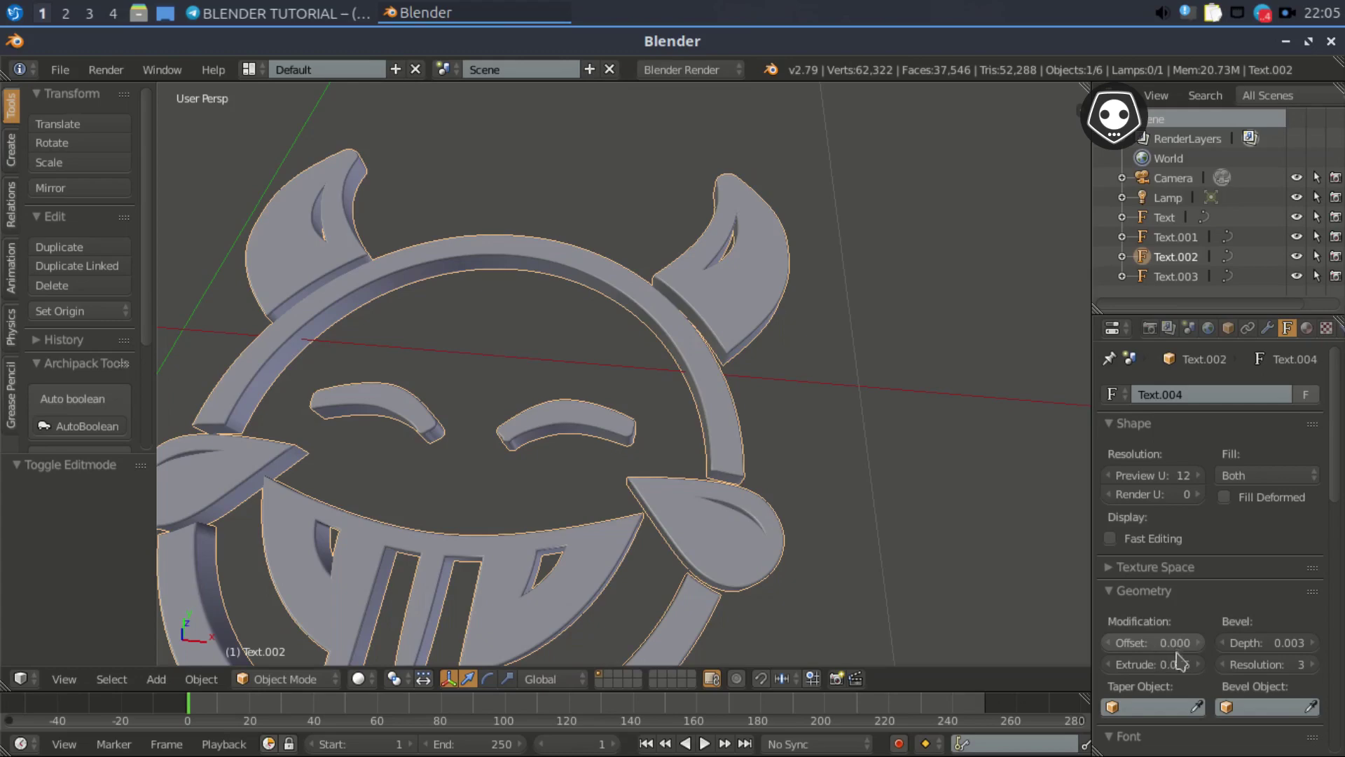
{"action": "left_click_drag", "start_coordinate": [1160, 664], "coordinate": [1236, 664]}
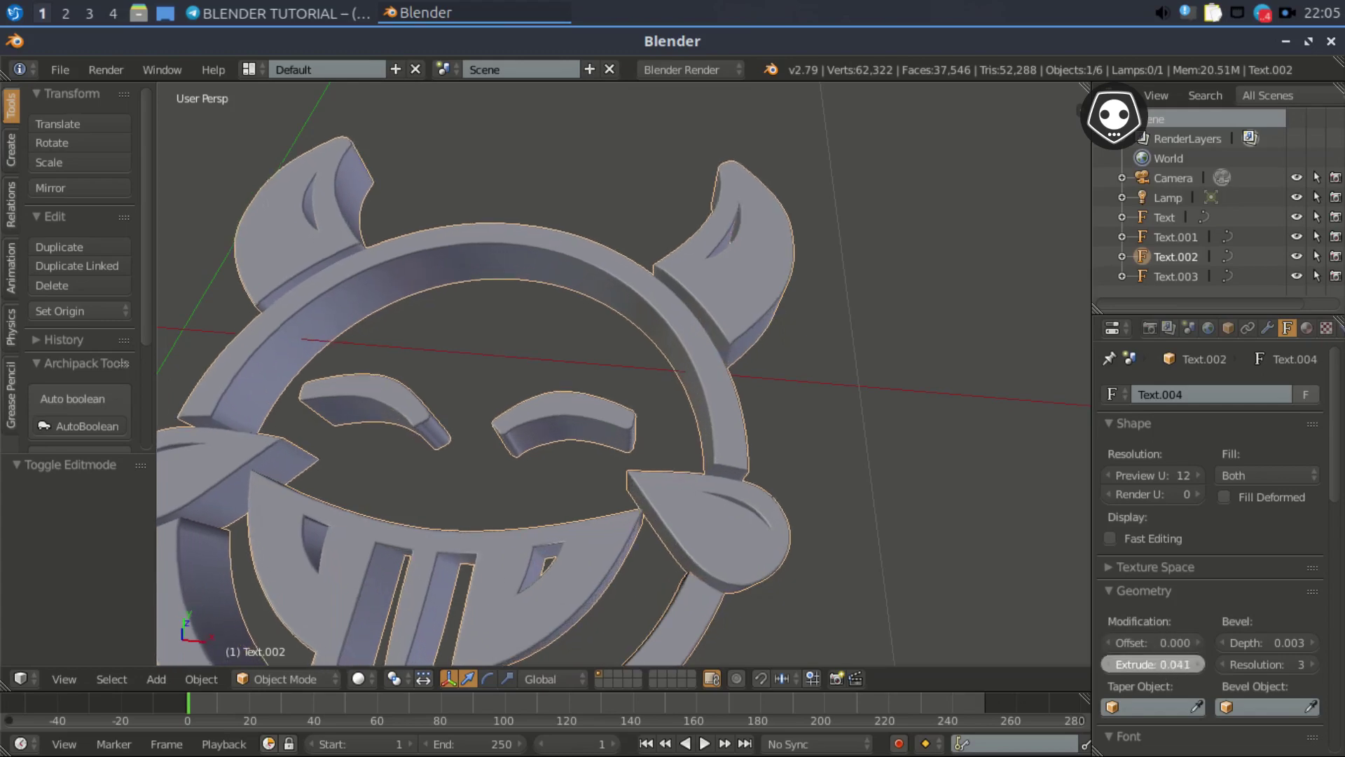
{"action": "middle_click_drag", "start_coordinate": [659, 493], "coordinate": [615, 430]}
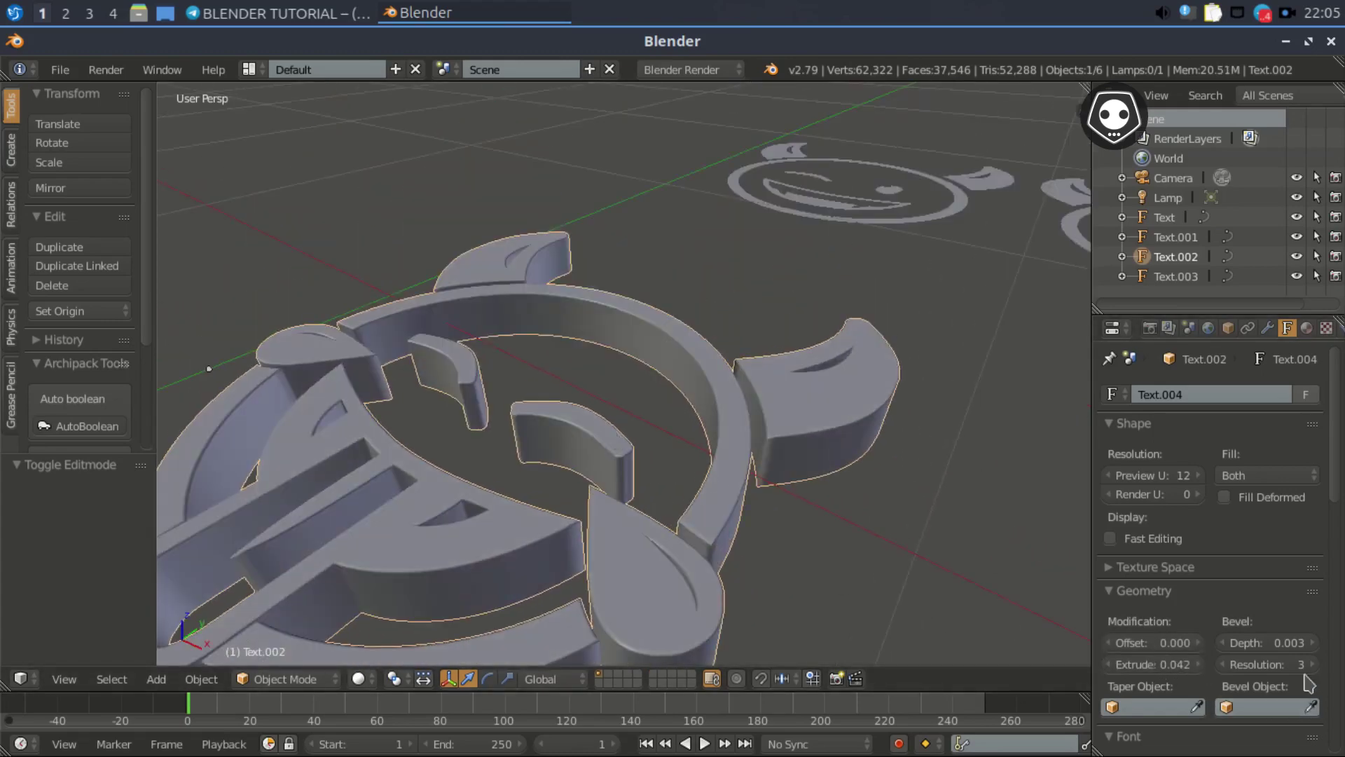
- Set the laughing devil emoji's bevel depth to 0.004
{"action": "left_click", "coordinate": [1314, 644]}
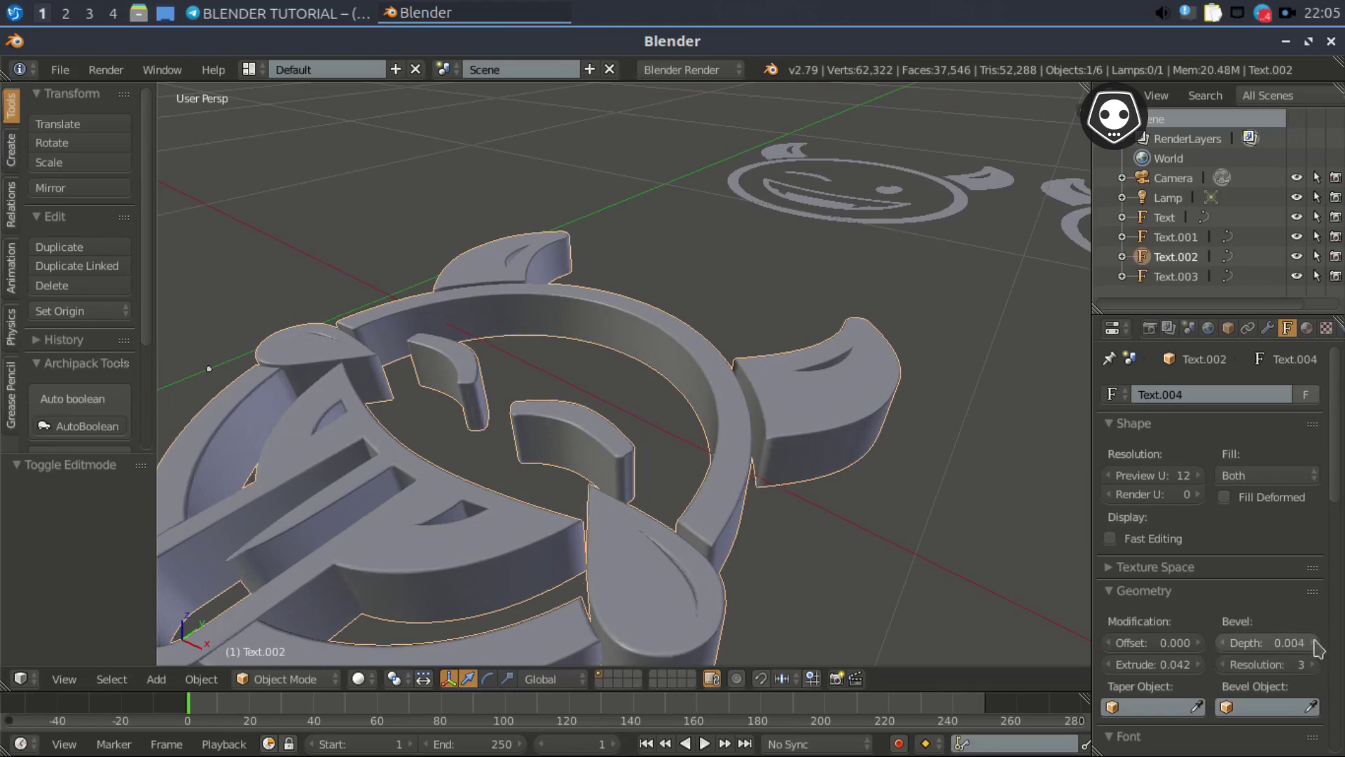
{"action": "left_click", "coordinate": [1314, 642]}
{"action": "middle_click_drag", "start_coordinate": [677, 517], "coordinate": [713, 617]}
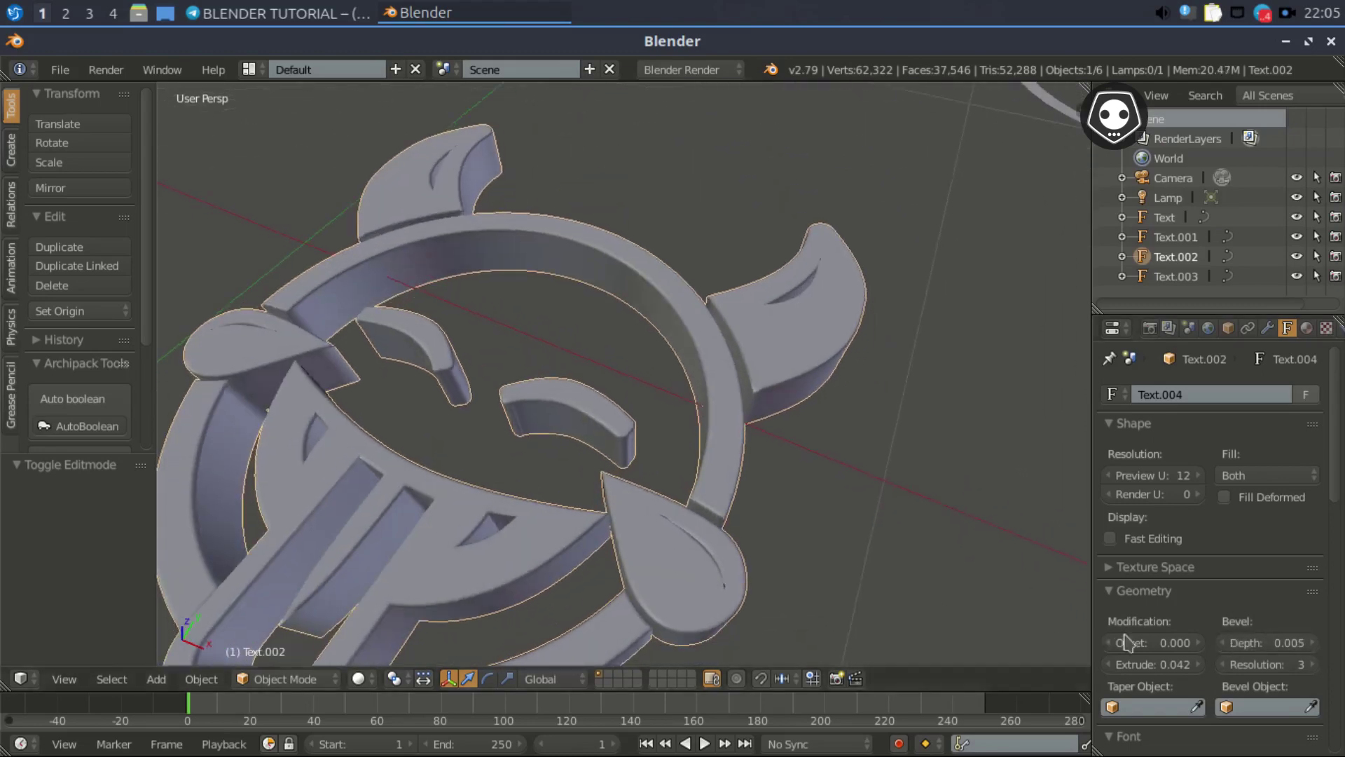
{"action": "left_click", "coordinate": [1269, 647]}
{"action": "key", "text": "BackSpace"}
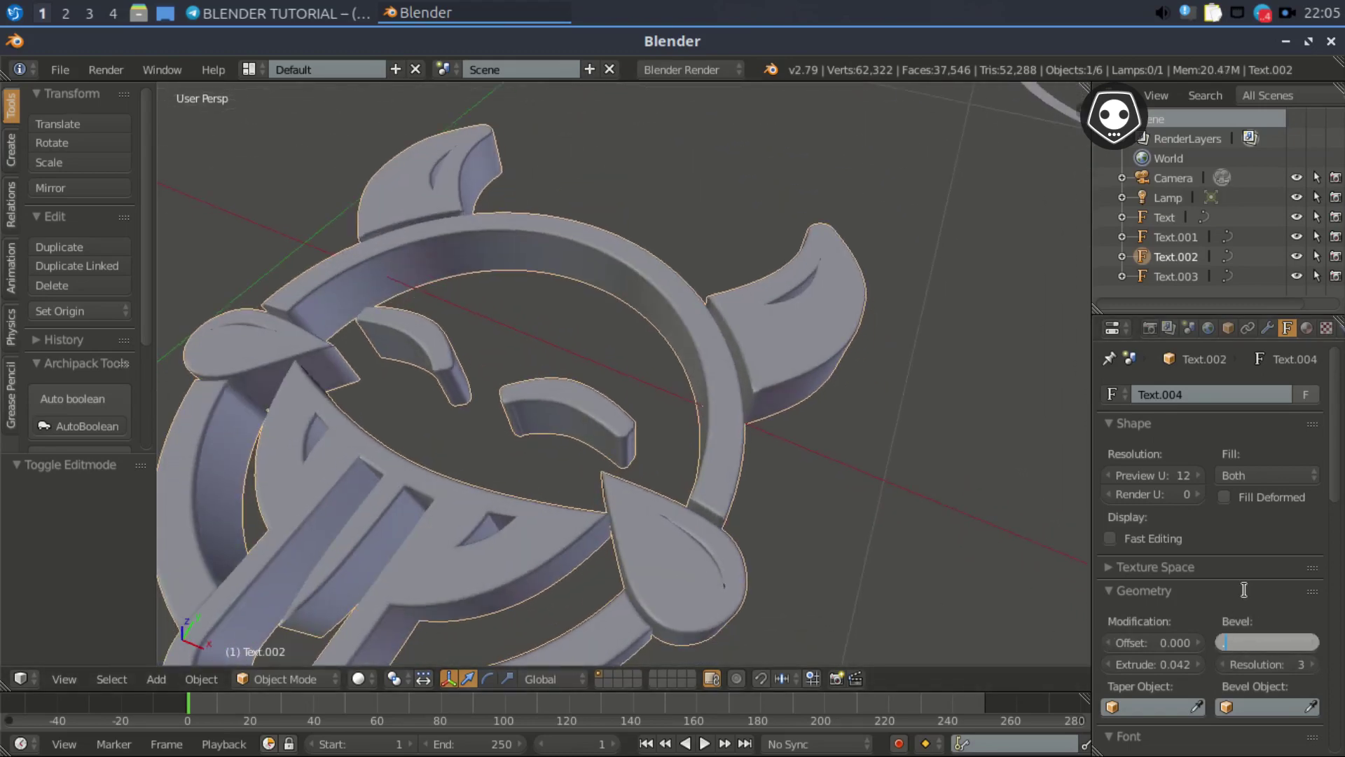
{"action": "key", "text": "Return"}
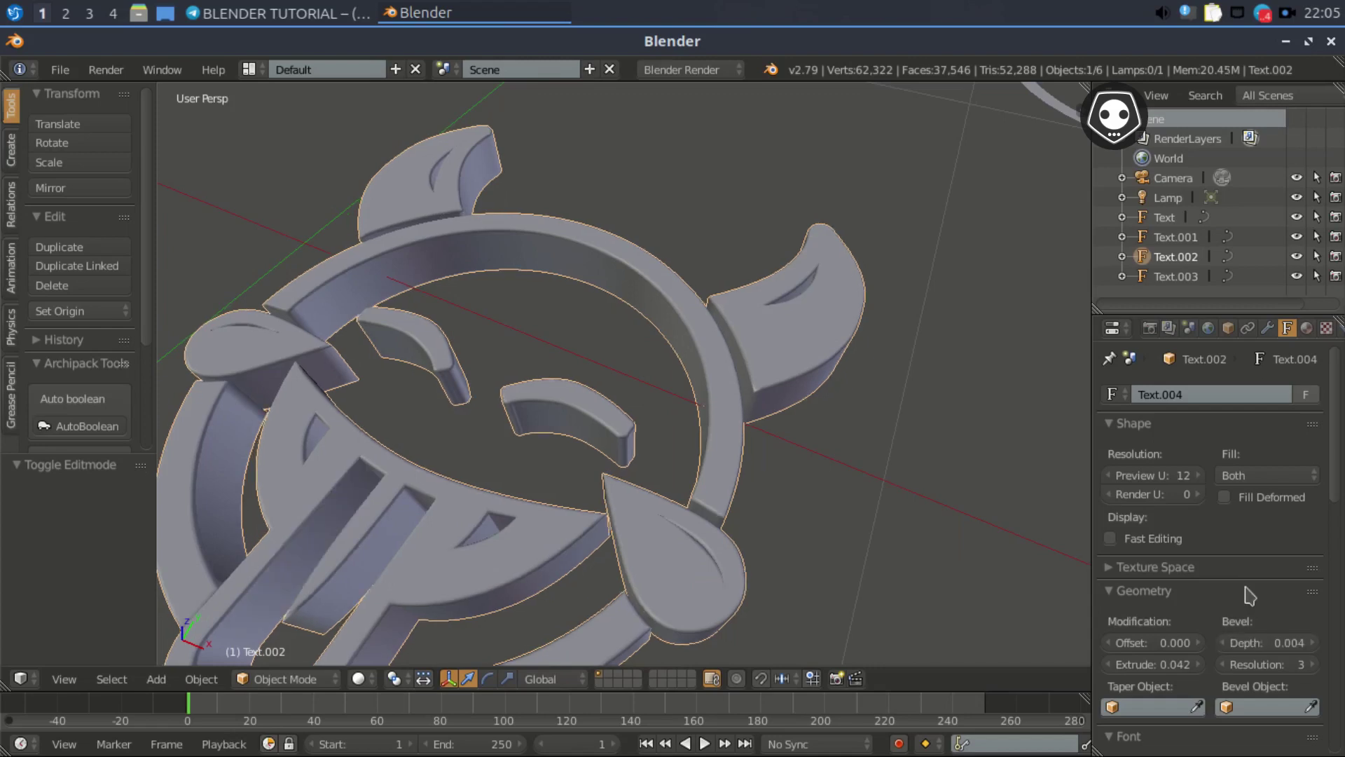
- Set the laughing devil emoji's extrusion to 0.015 and check its overall shape
{"action": "left_click", "coordinate": [1169, 664]}
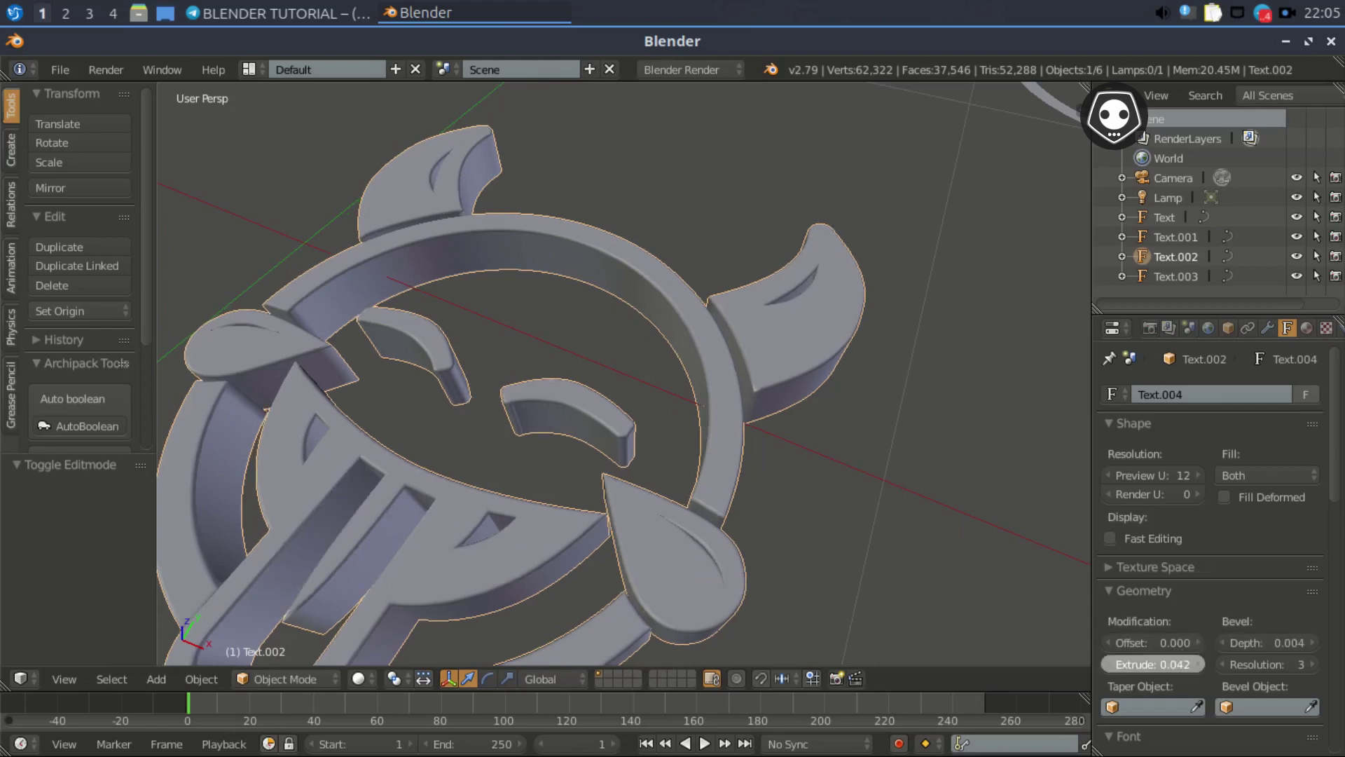
{"action": "left_click_drag", "start_coordinate": [1168, 665], "coordinate": [1136, 664]}
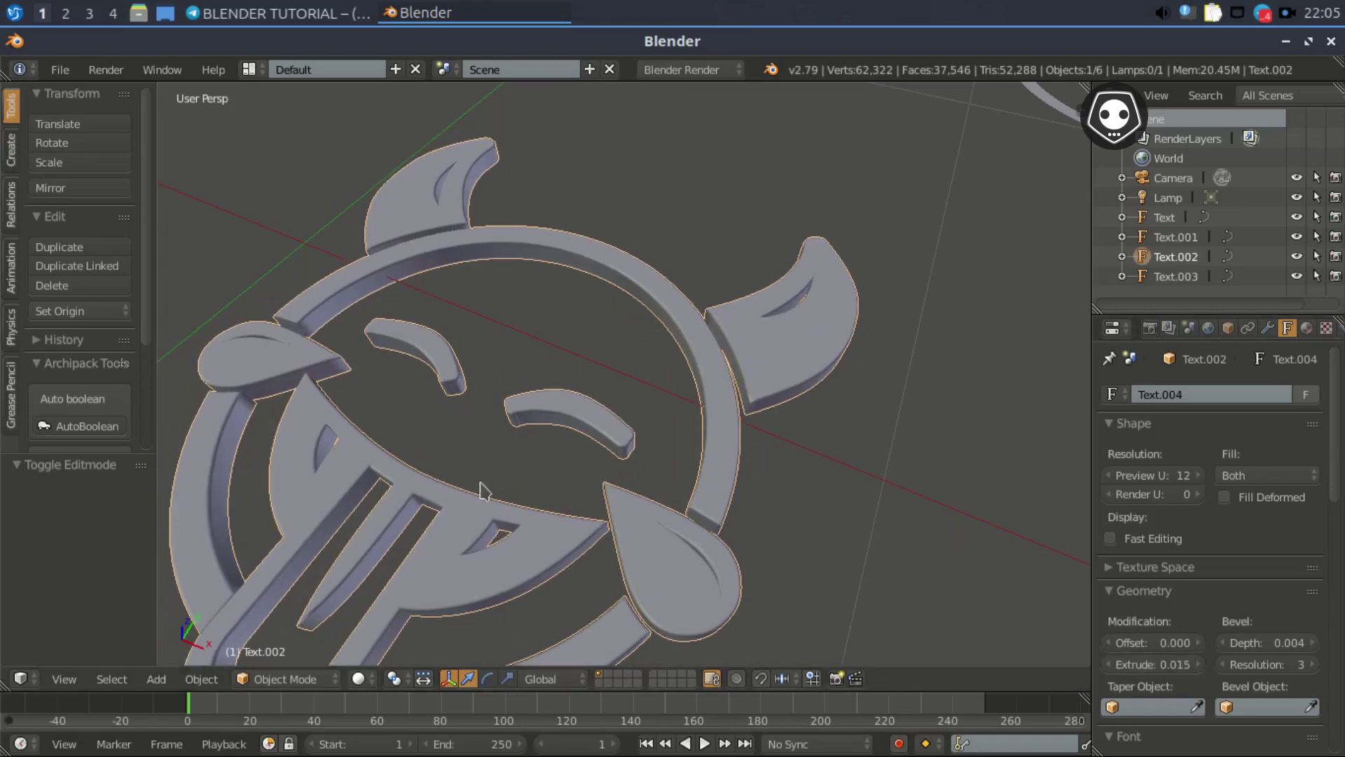
{"action": "scroll", "coordinate": [490, 480], "scroll_direction": "down", "scroll_amount": 2}
{"action": "mouse_move", "coordinate": [513, 466]}
{"action": "middle_mouse_down"}
{"action": "mouse_move", "coordinate": [499, 431]}
{"action": "mouse_move", "coordinate": [558, 360]}
{"action": "mouse_move", "coordinate": [566, 462]}
{"action": "mouse_move", "coordinate": [522, 466]}
{"action": "mouse_move", "coordinate": [529, 484]}
{"action": "mouse_move", "coordinate": [516, 448]}
{"action": "middle_mouse_up"}
{"action": "scroll", "coordinate": [499, 432], "scroll_direction": "up", "scroll_amount": 2}
{"action": "scroll", "coordinate": [566, 463], "scroll_direction": "down", "scroll_amount": 1}
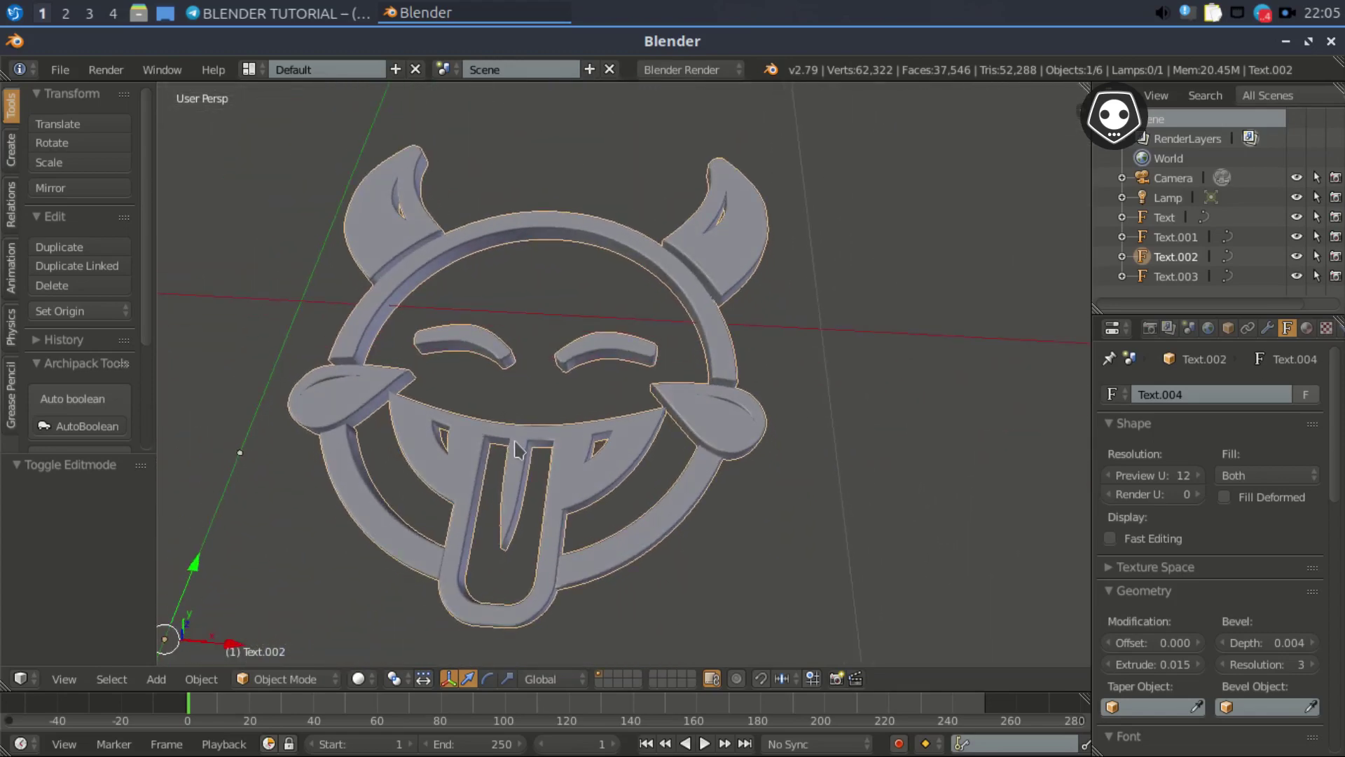
{"action": "scroll", "coordinate": [516, 449], "scroll_direction": "down", "scroll_amount": 2}
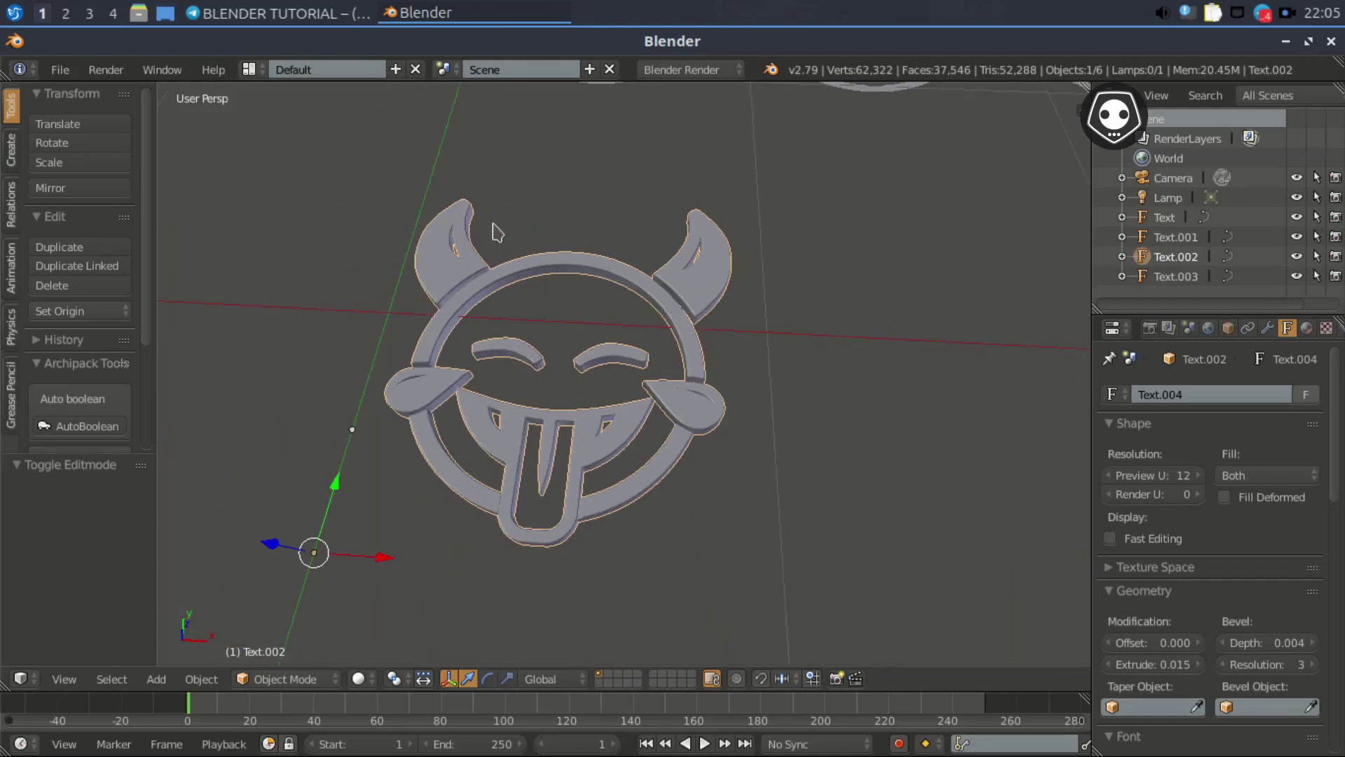
- Switch to Telegram to look over the shared emoji font files in the BLENDER TUTORIAL channel, and return to the full emoji scene in Blender
{"action": "left_click", "coordinate": [257, 21]}
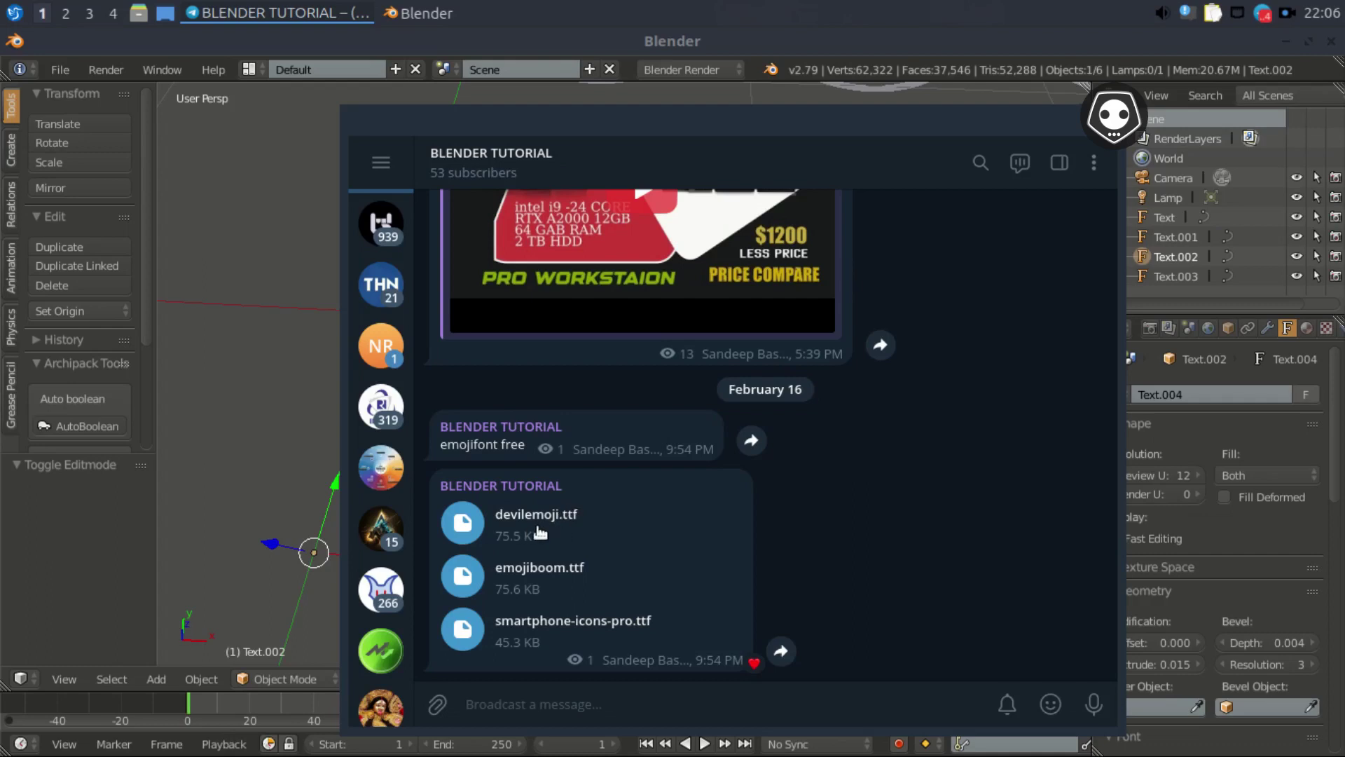
{"action": "left_click", "coordinate": [237, 21]}
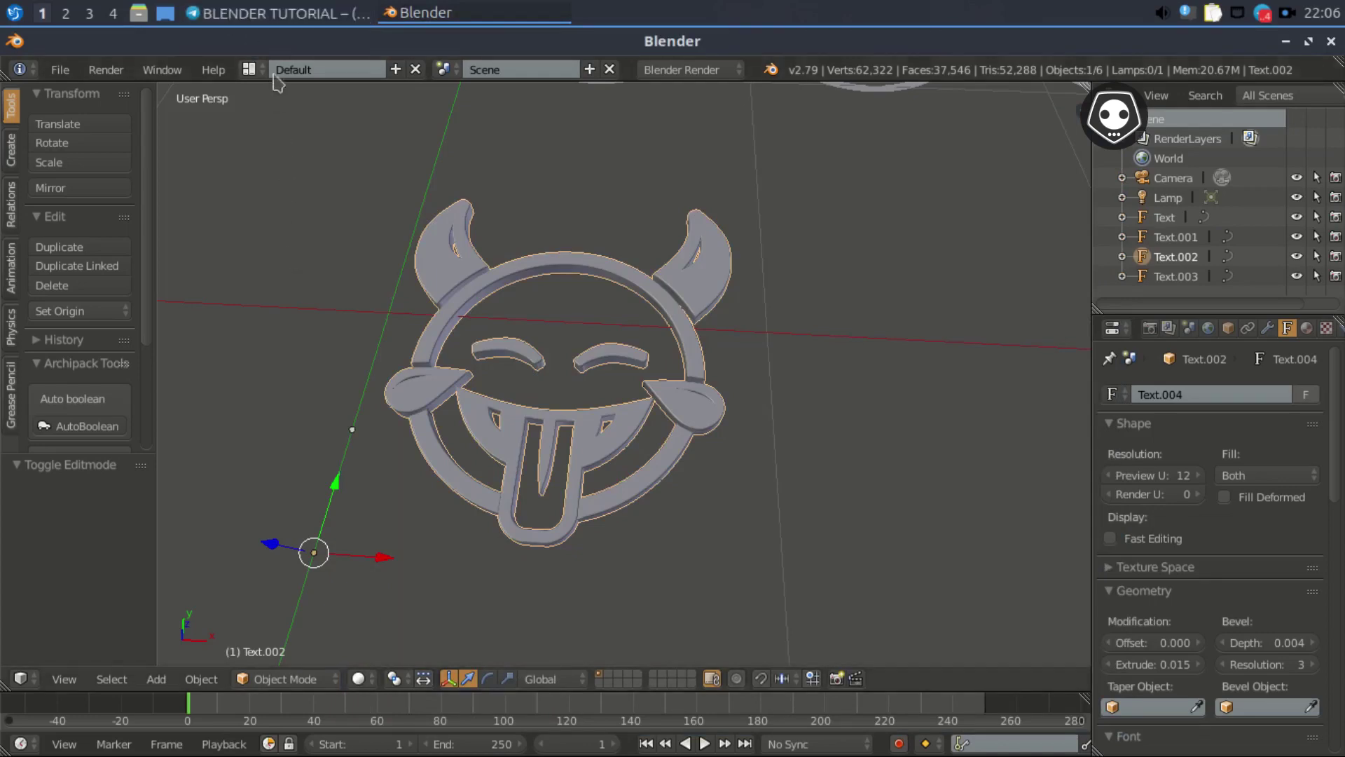
{"action": "left_click", "coordinate": [274, 13]}
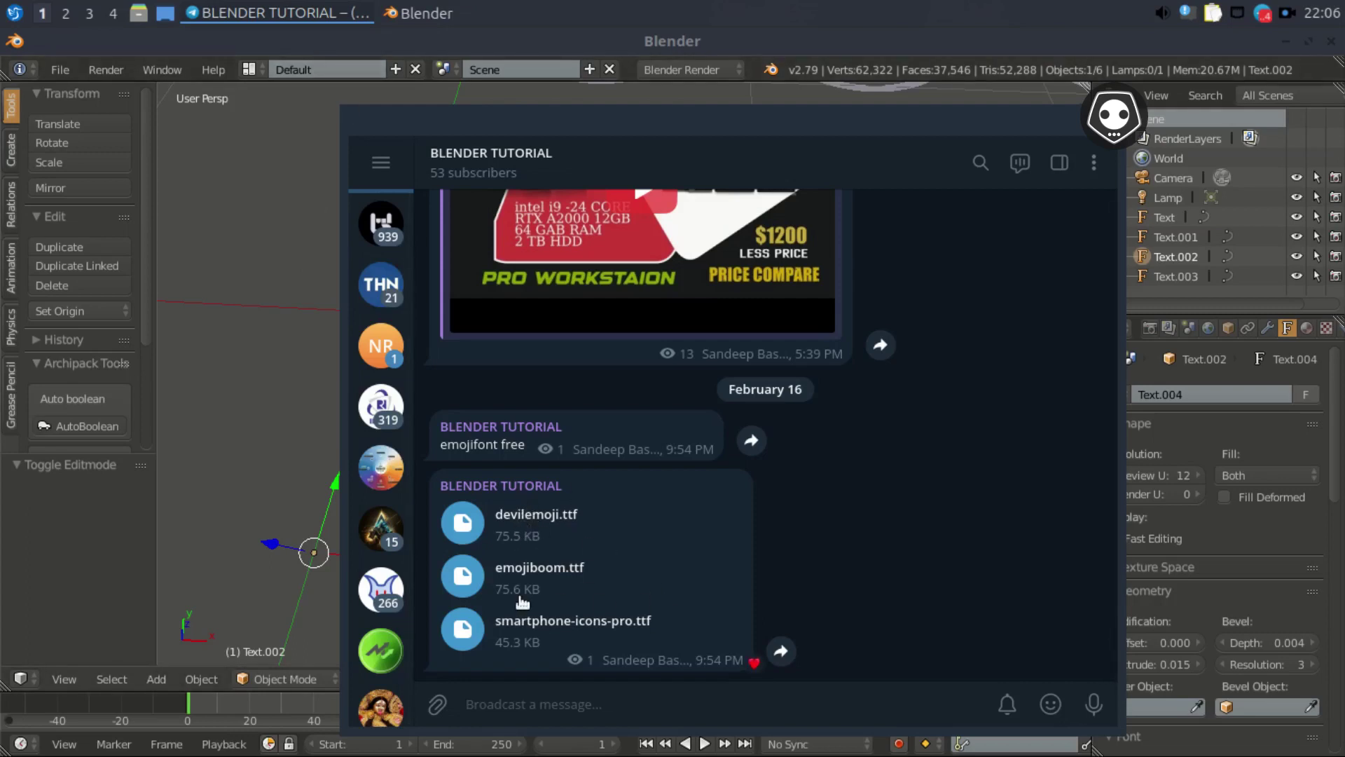
{"action": "left_click", "coordinate": [263, 16]}
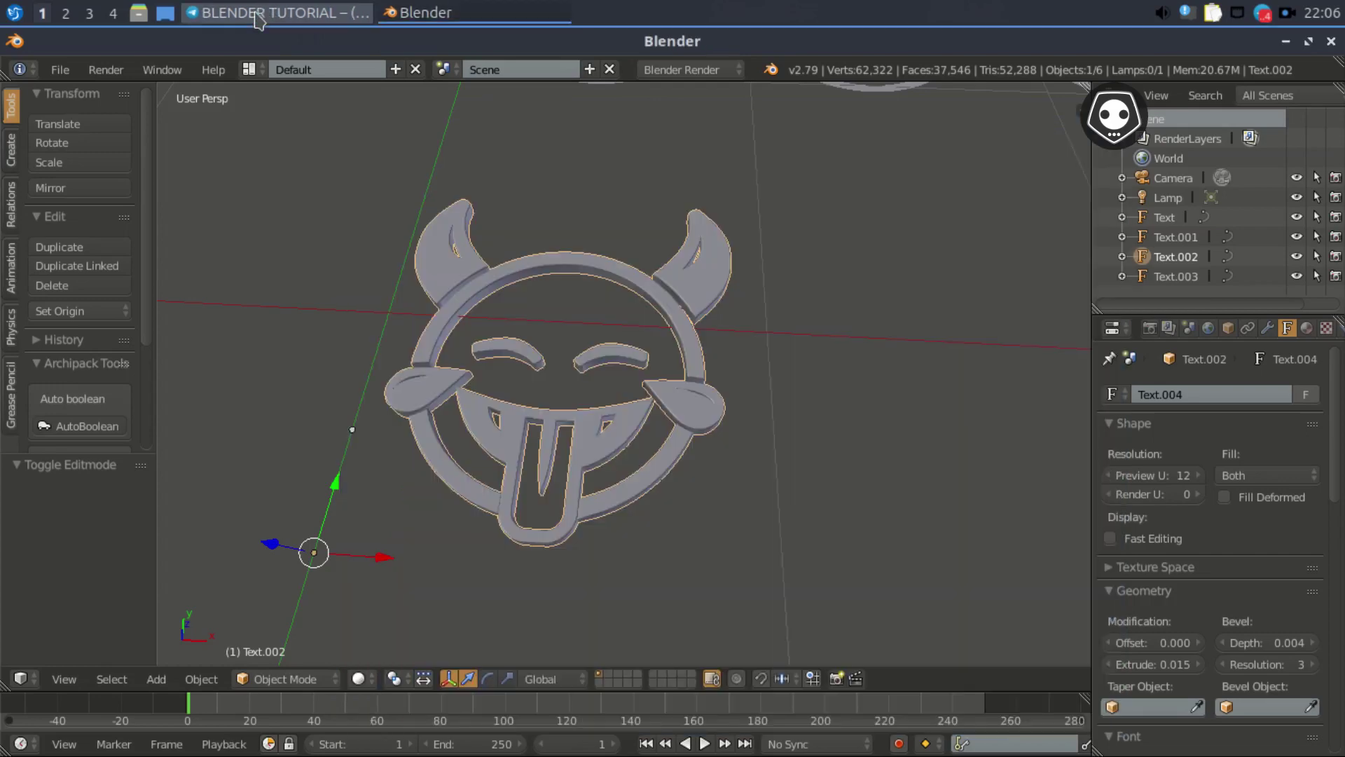
{"action": "scroll", "coordinate": [638, 423], "scroll_direction": "down", "scroll_amount": 5}
{"action": "scroll", "coordinate": [638, 424], "scroll_direction": "down", "scroll_amount": 2}
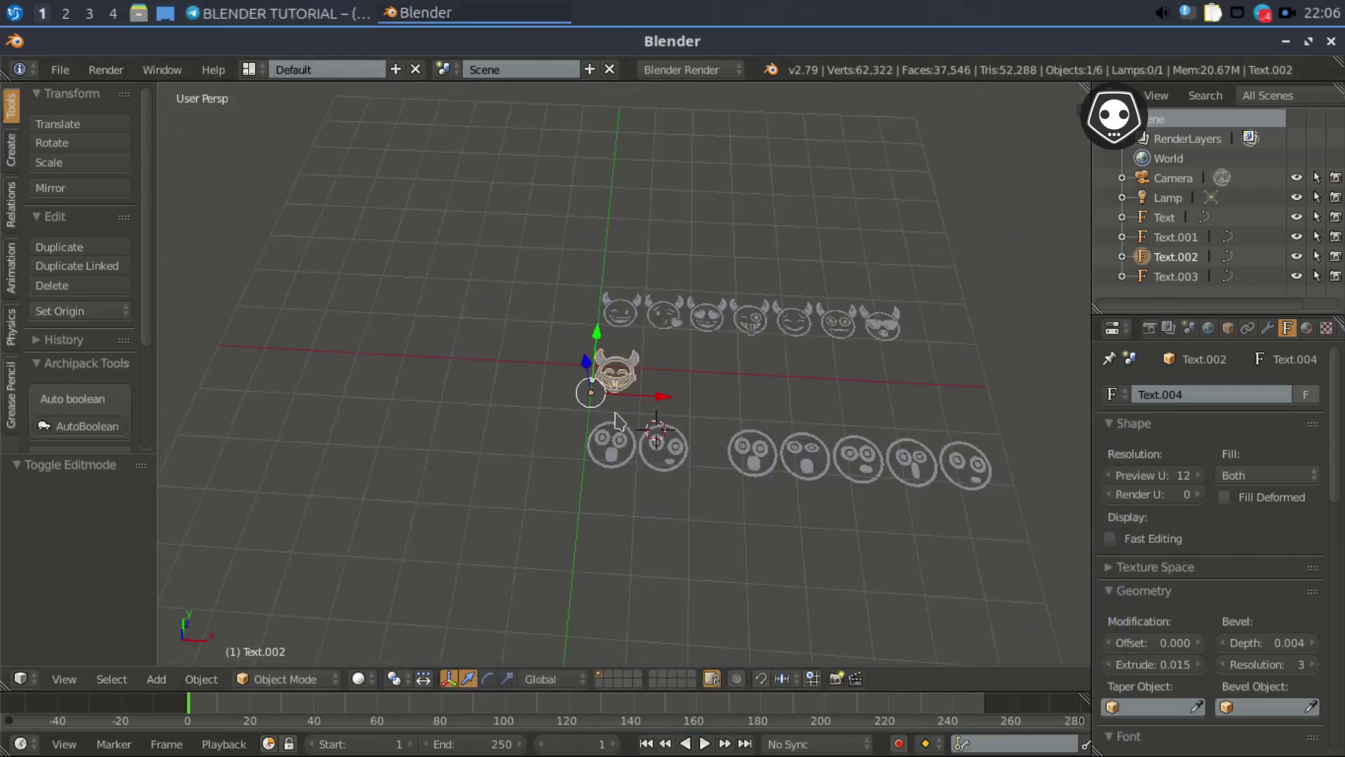
- Select every object in the scene, including the emojis, camera and lamp, and delete them all
{"action": "middle_click_drag", "start_coordinate": [617, 420], "coordinate": [587, 451]}
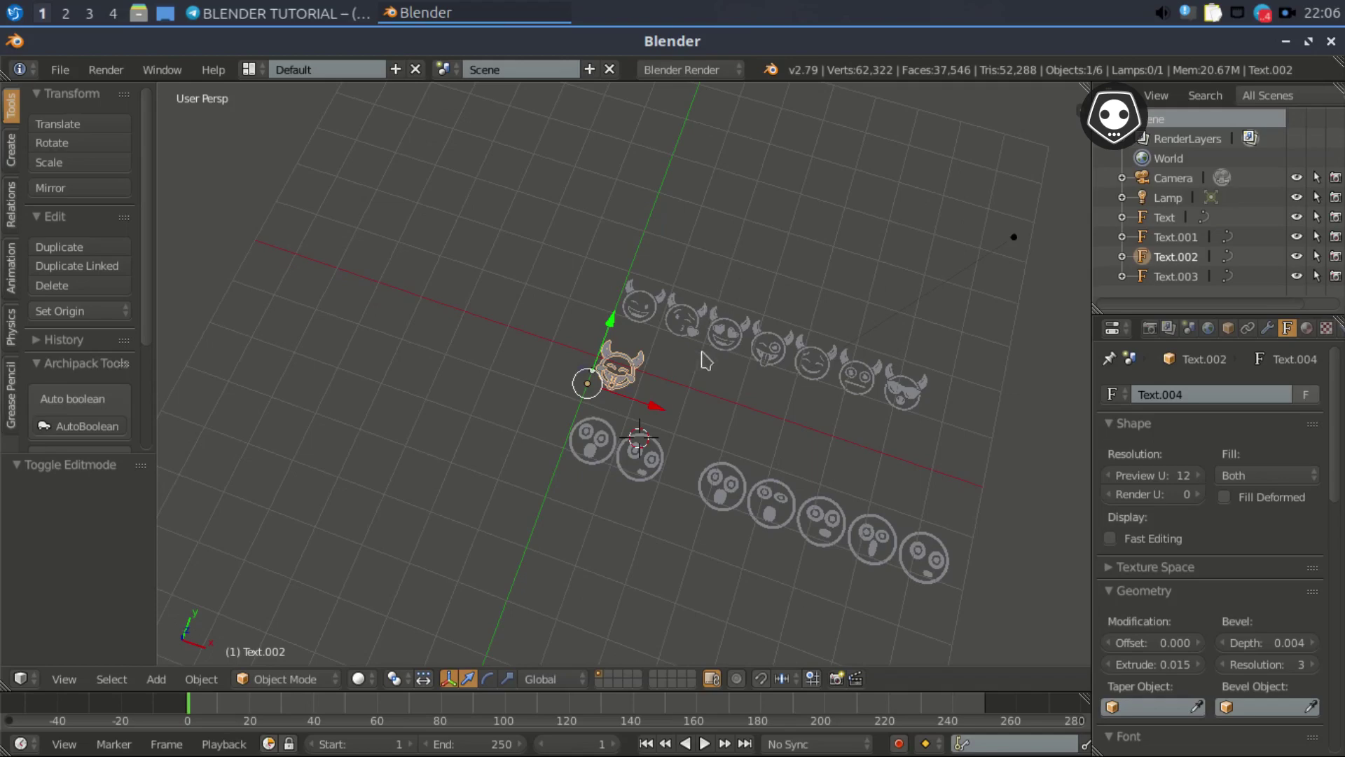
{"action": "key", "text": "a"}
{"action": "key", "text": "a"}
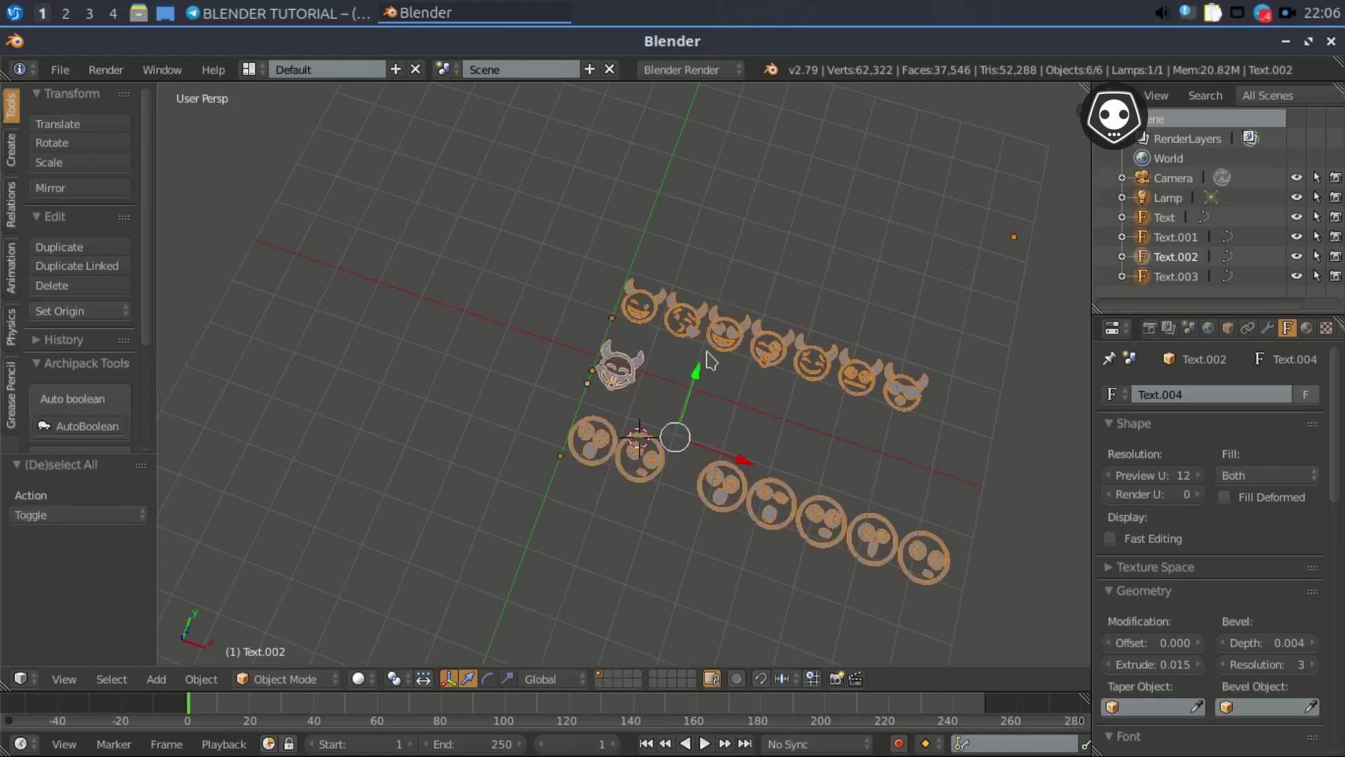
{"action": "key", "text": "x"}
{"action": "left_click", "coordinate": [711, 359]}
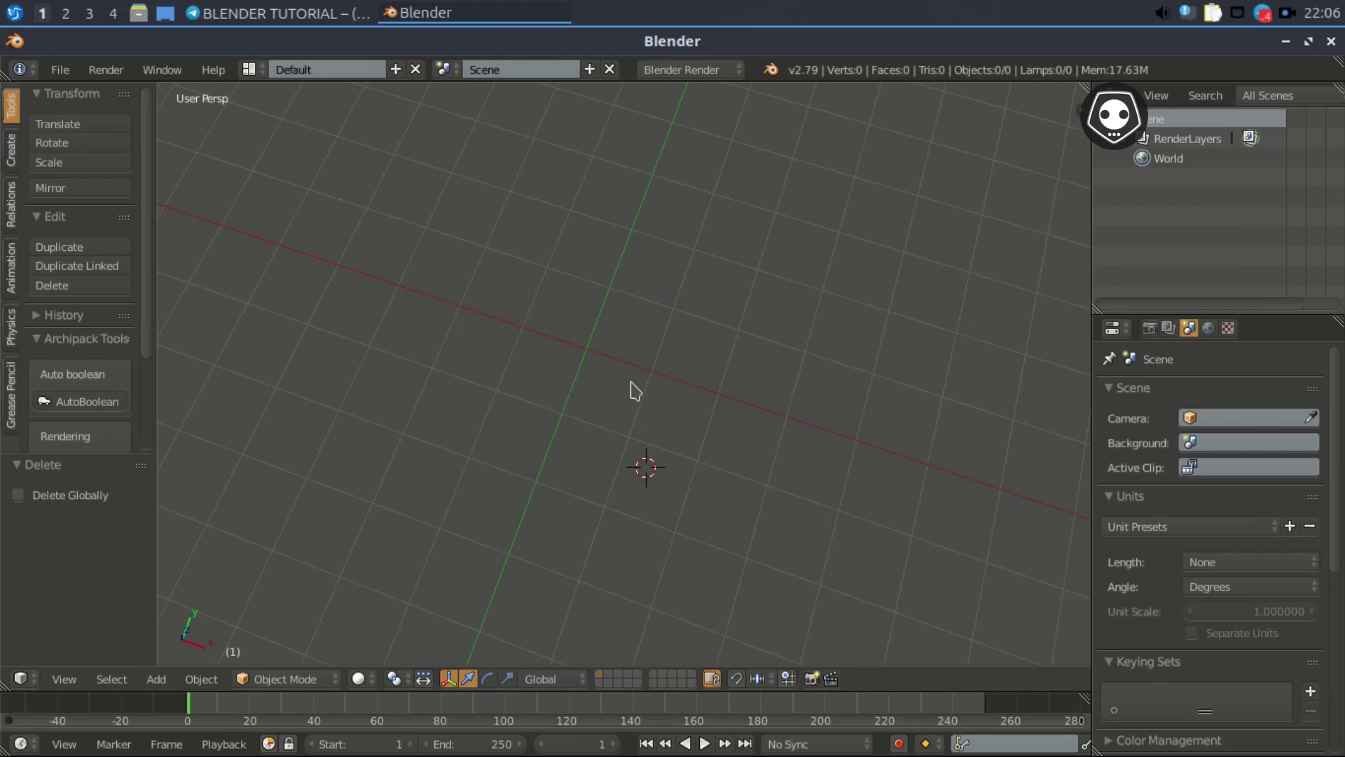
- Snap the 3D cursor to the center of the scene
{"action": "key", "text": "shift+s"}
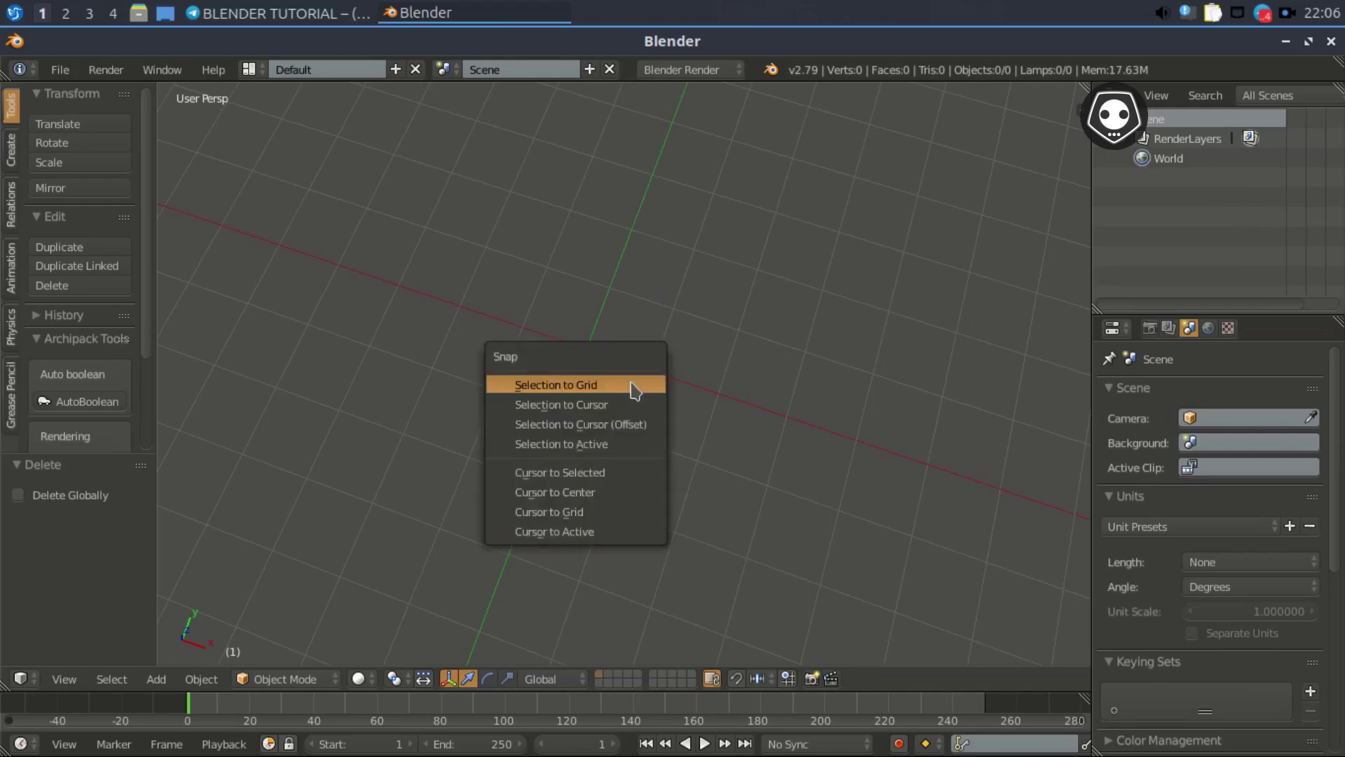
{"action": "left_click", "coordinate": [595, 493]}
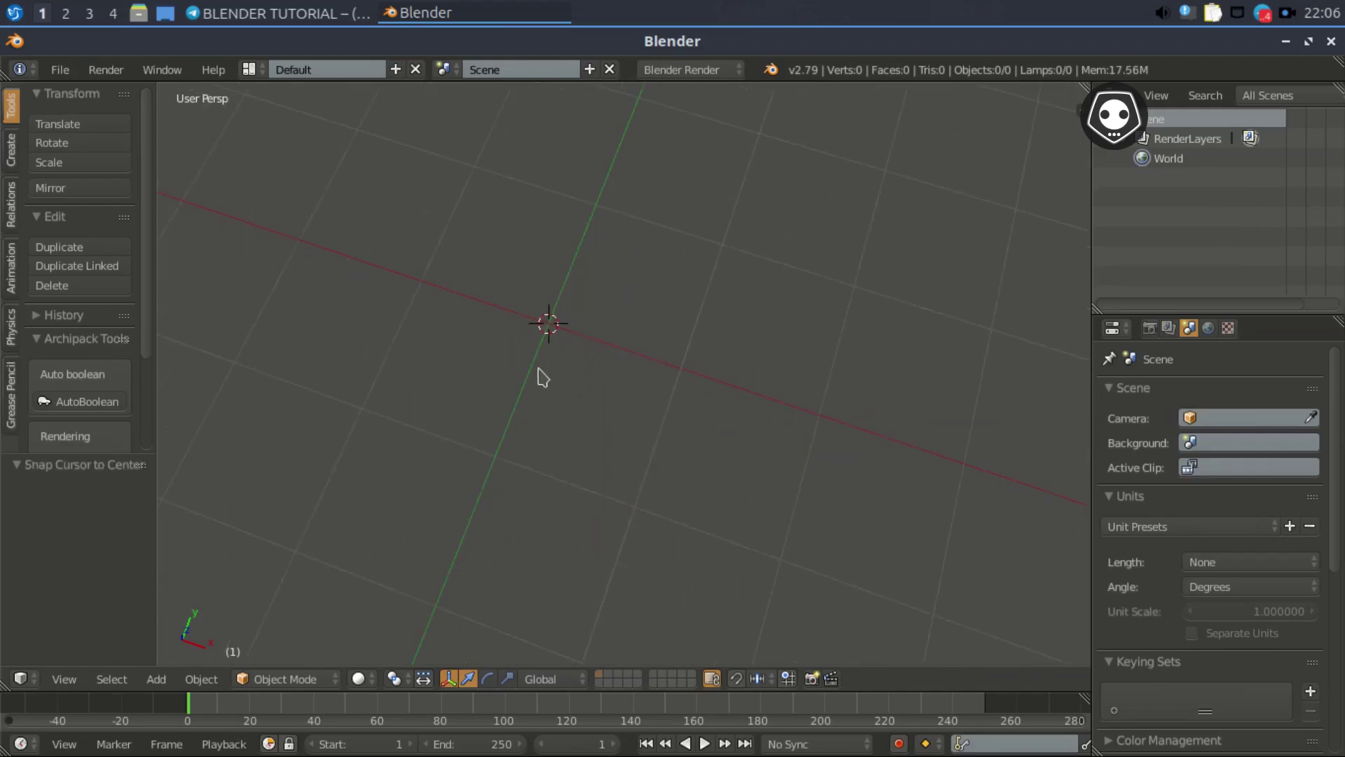
{"action": "middle_click_drag", "start_coordinate": [543, 377], "coordinate": [654, 455], "text": "shift"}
{"action": "key", "text": "shift+s"}
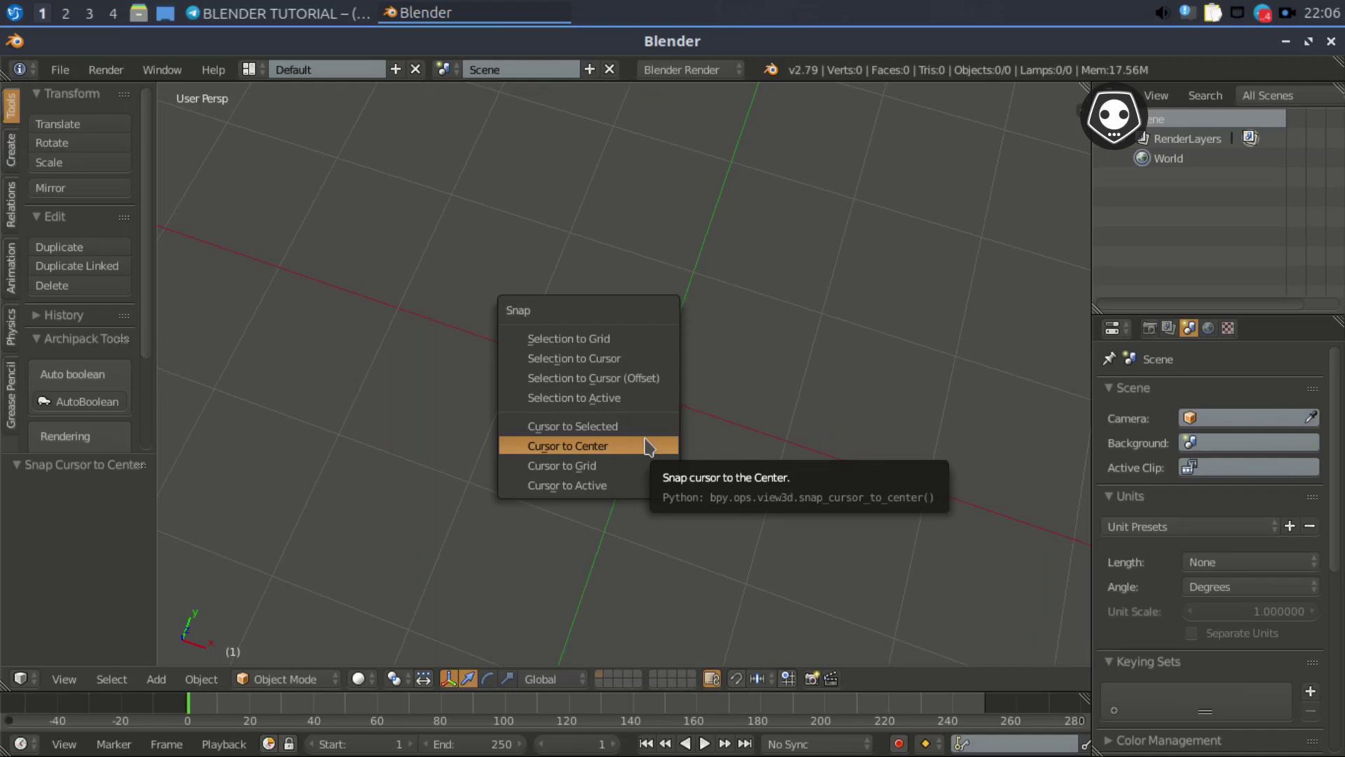
{"action": "left_click", "coordinate": [645, 446]}
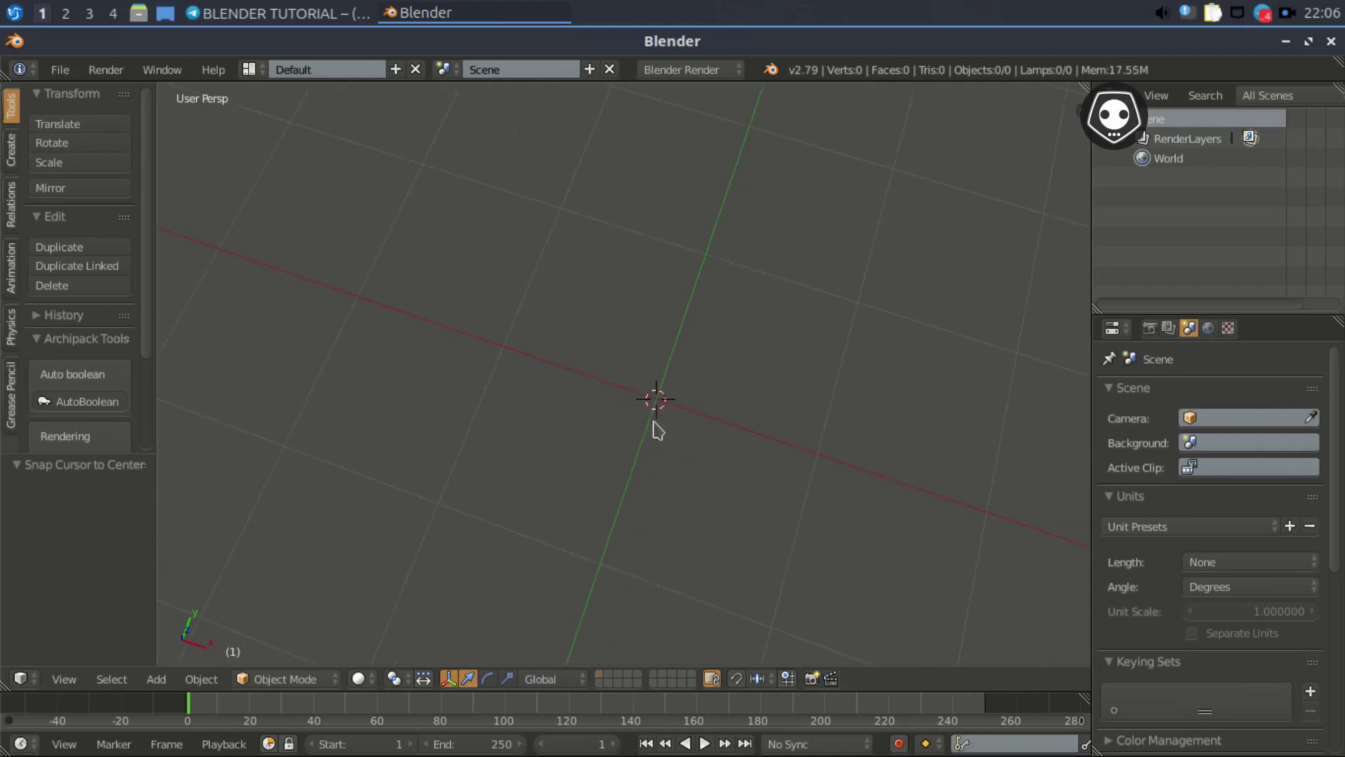
- Add a text object at the scene's center and widen the properties area to give its settings more room
{"action": "key", "text": "shift+a"}
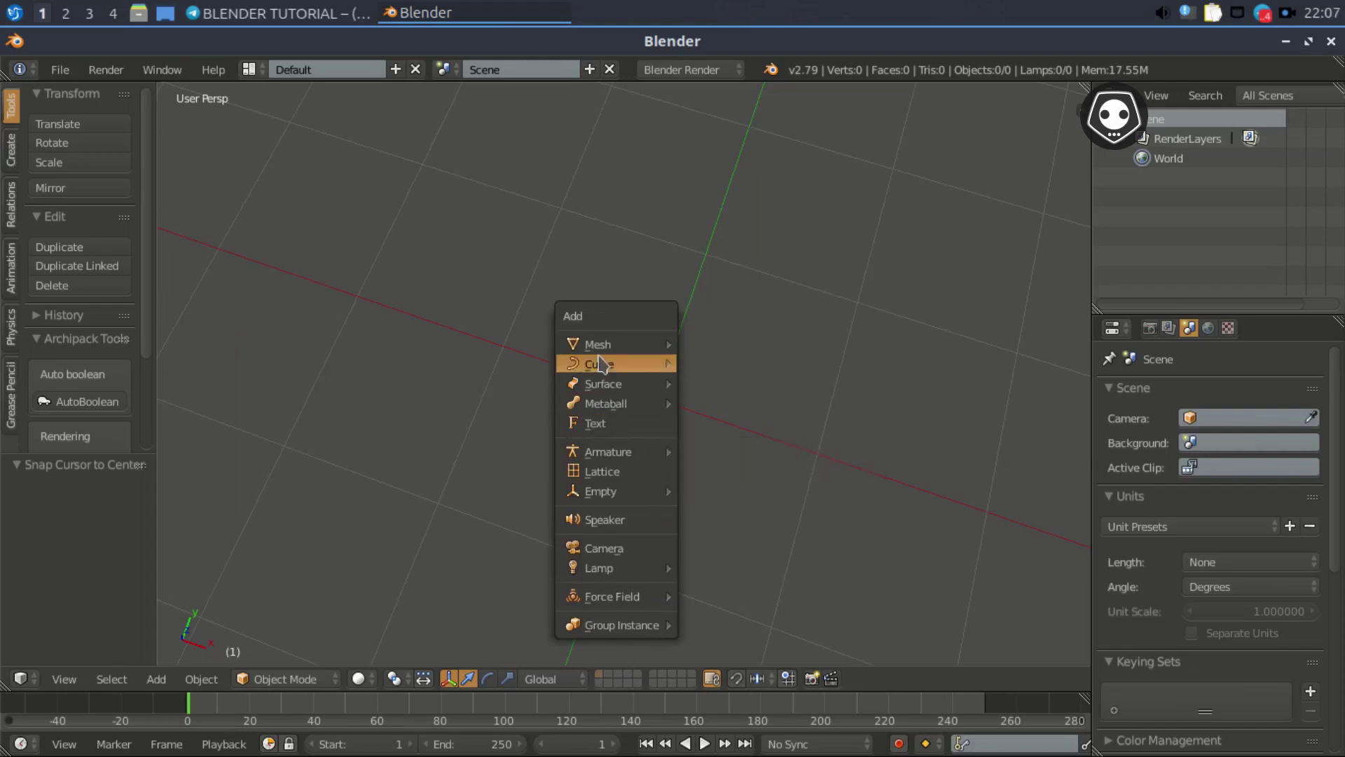
{"action": "left_click", "coordinate": [600, 429]}
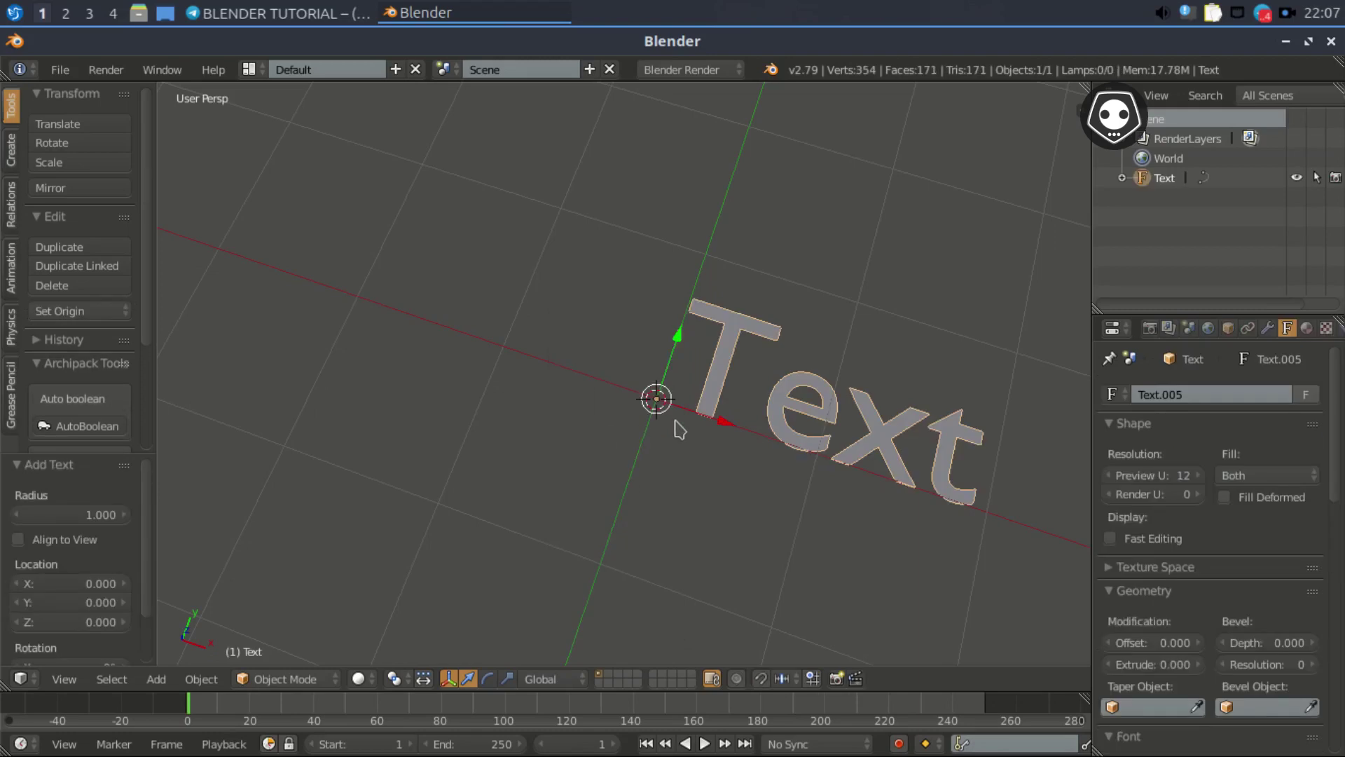
{"action": "middle_click_drag", "start_coordinate": [714, 440], "coordinate": [494, 382], "text": "shift"}
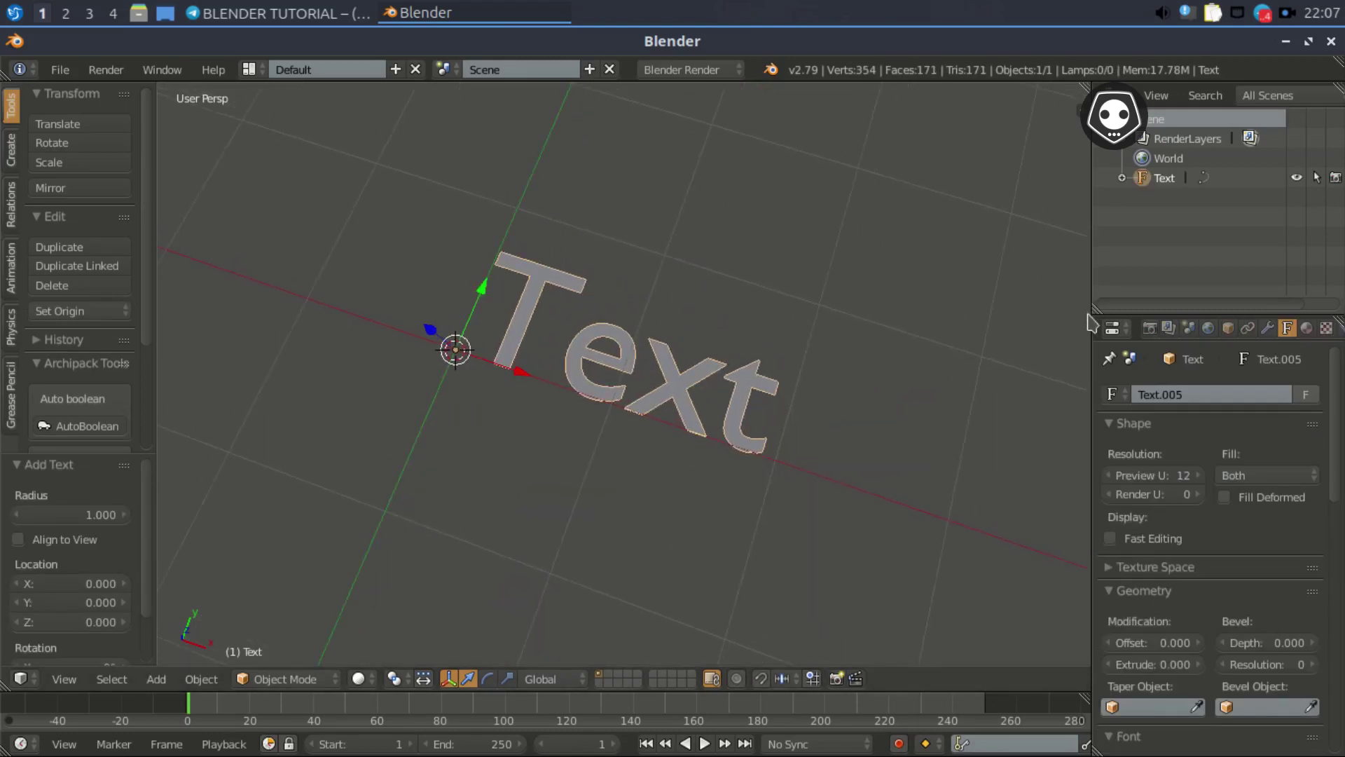
{"action": "left_click_drag", "start_coordinate": [1088, 313], "coordinate": [943, 315]}
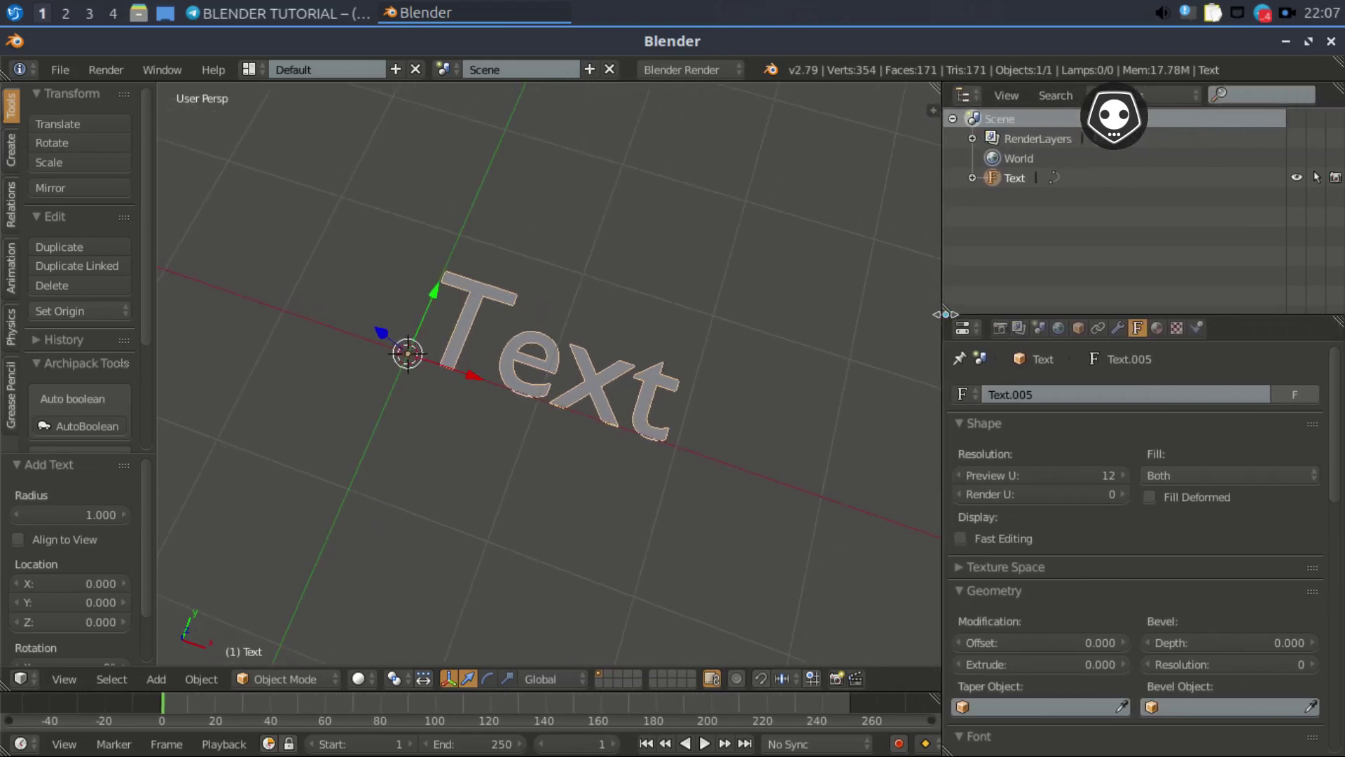
{"action": "left_click", "coordinate": [1057, 328]}
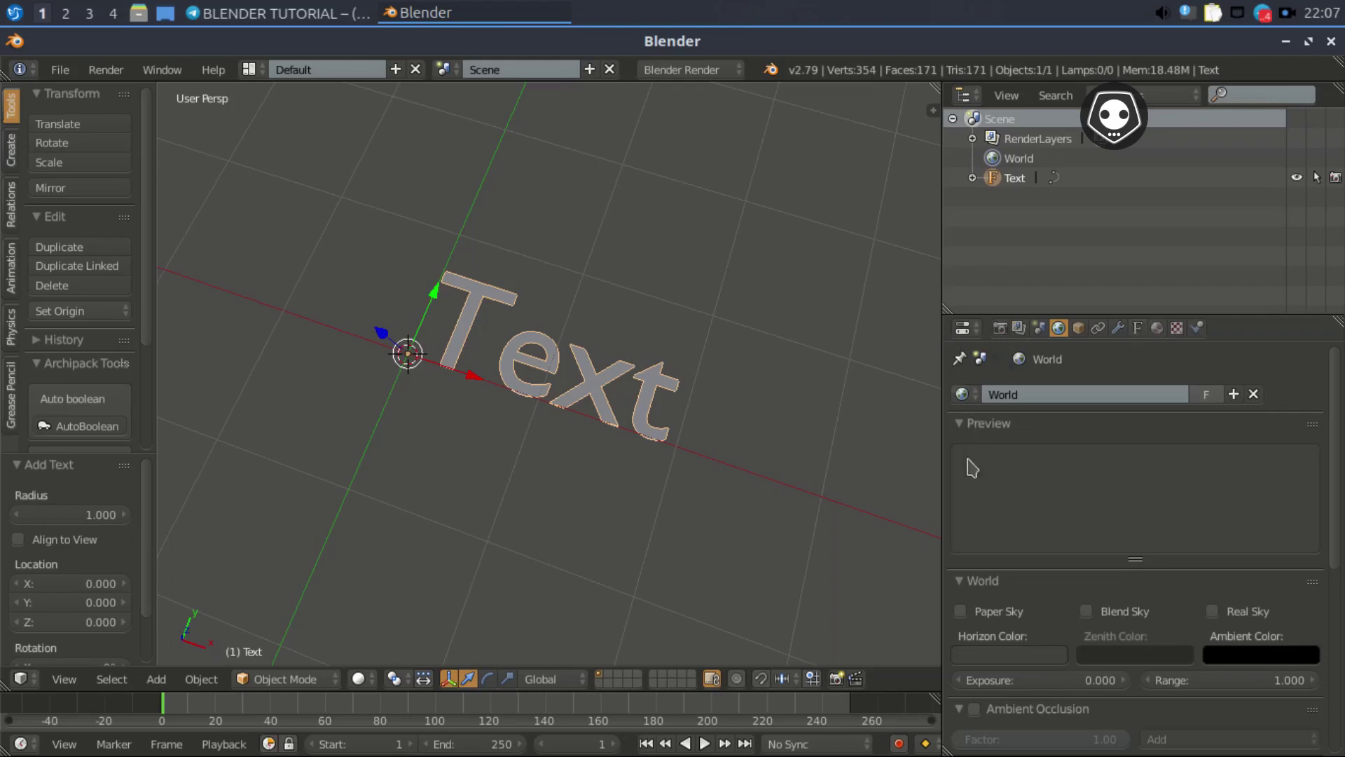
{"action": "left_click", "coordinate": [1286, 42]}
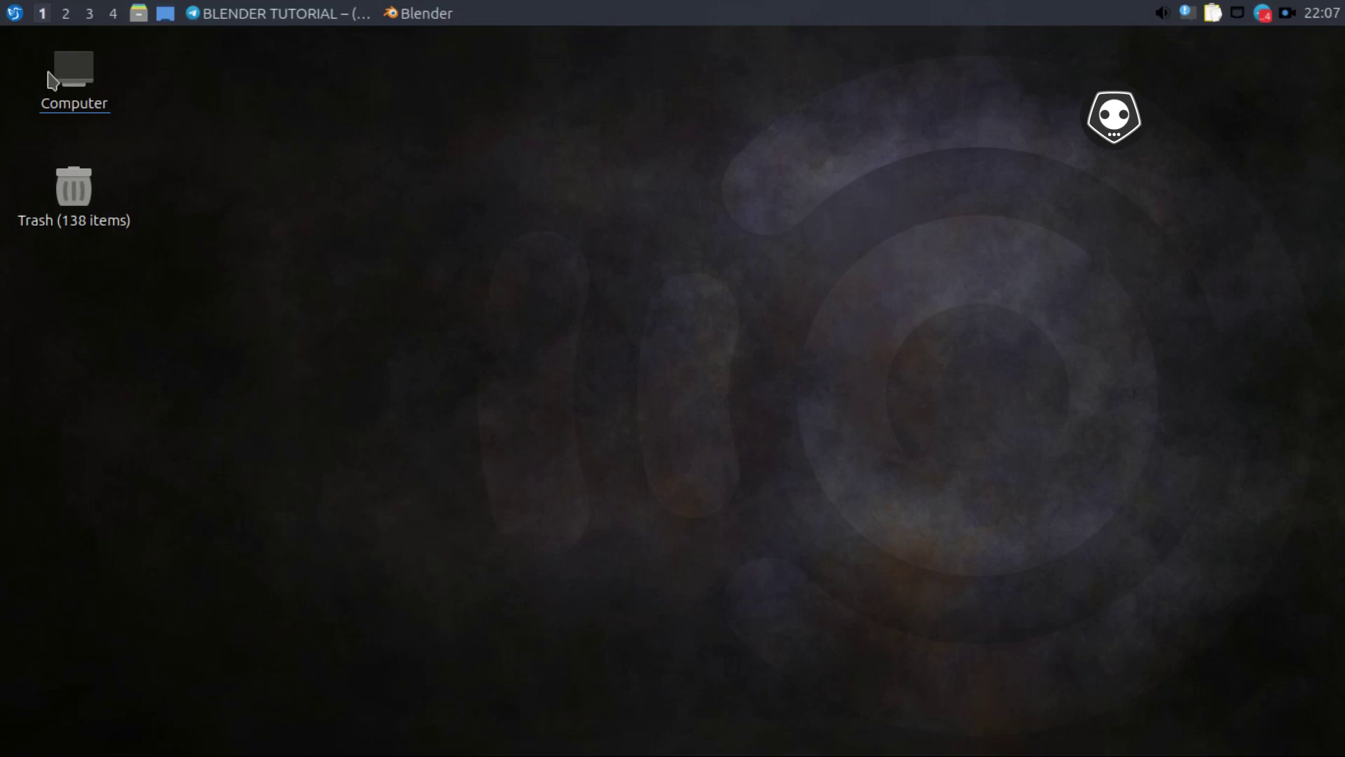
{"action": "key", "text": "super"}
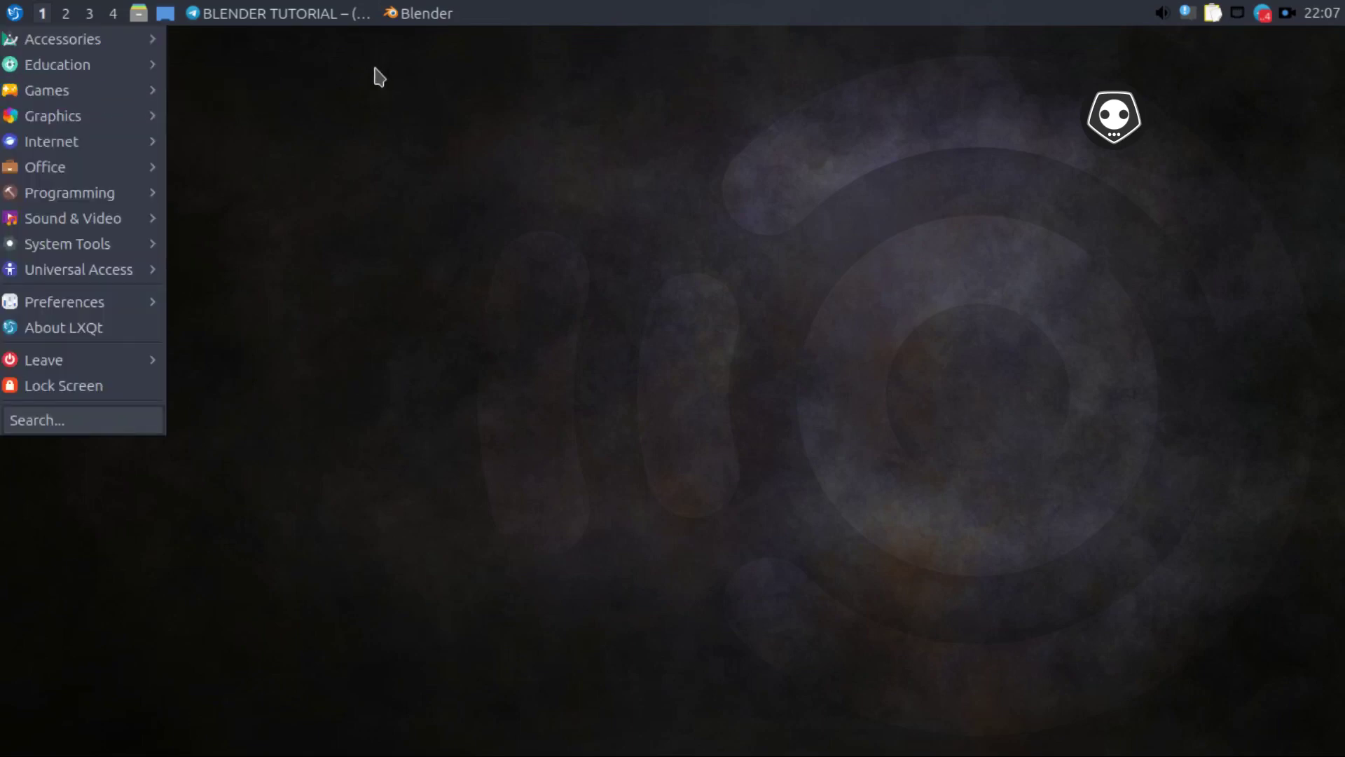
{"action": "left_click", "coordinate": [379, 77]}
{"action": "left_click", "coordinate": [418, 16]}
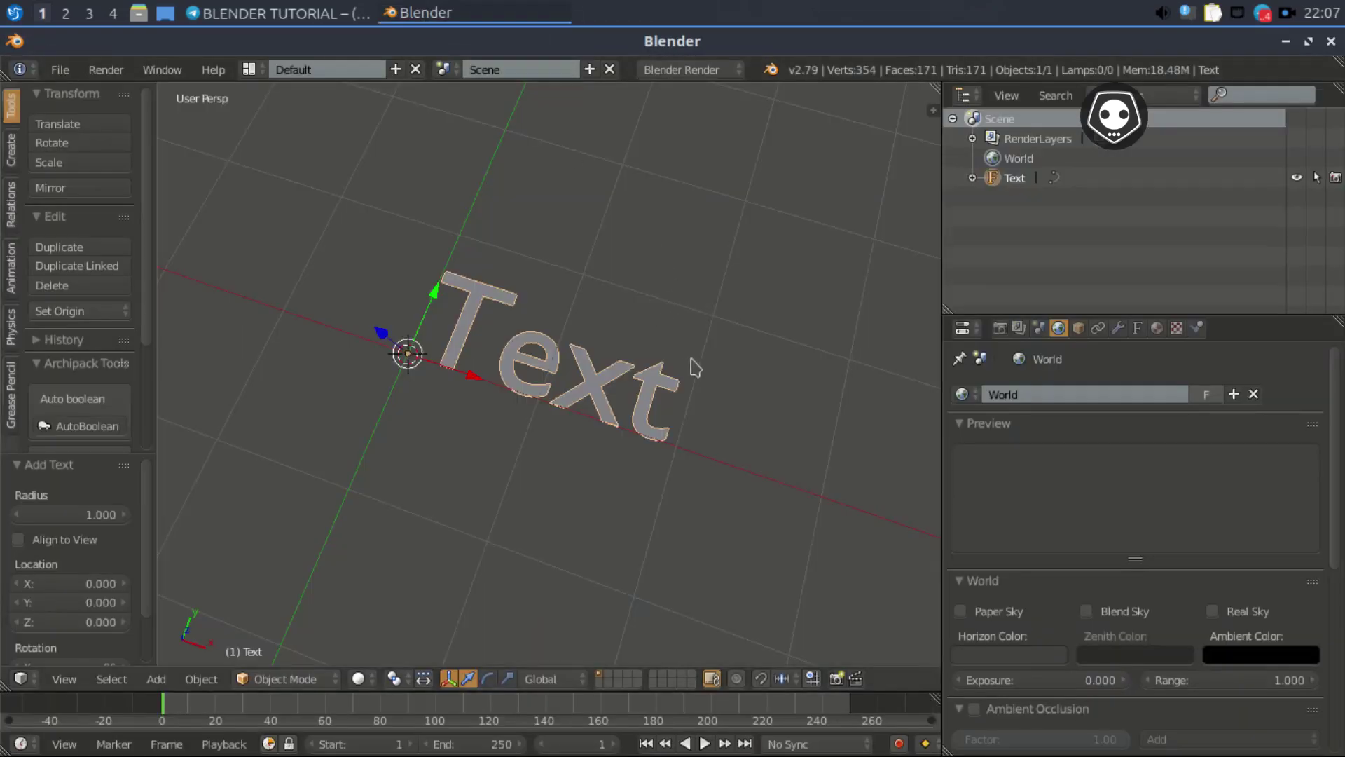
{"action": "scroll", "coordinate": [631, 396], "scroll_direction": "up", "scroll_amount": 2}
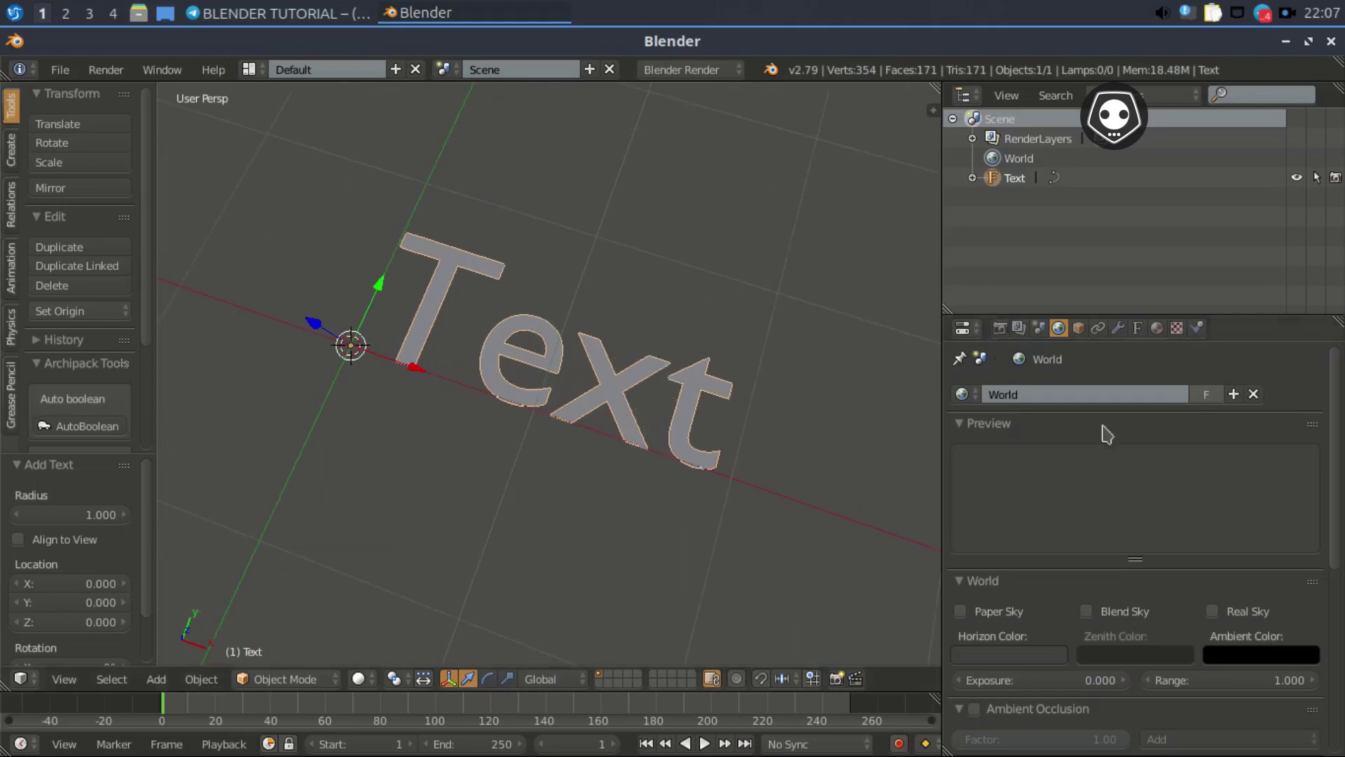
- Look over the text object's font settings and the font files offered for the Regular style, without loading one
{"action": "left_click", "coordinate": [1138, 329]}
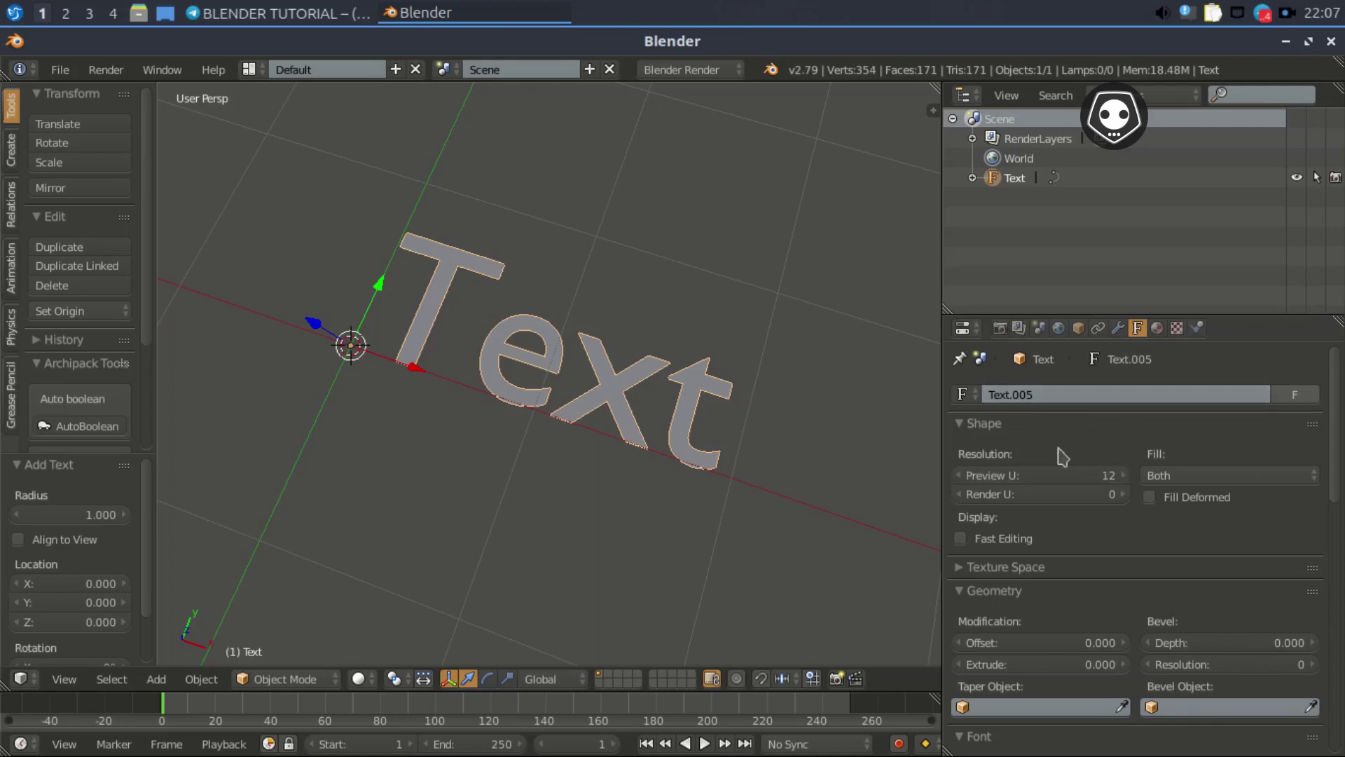
{"action": "left_click", "coordinate": [1117, 328]}
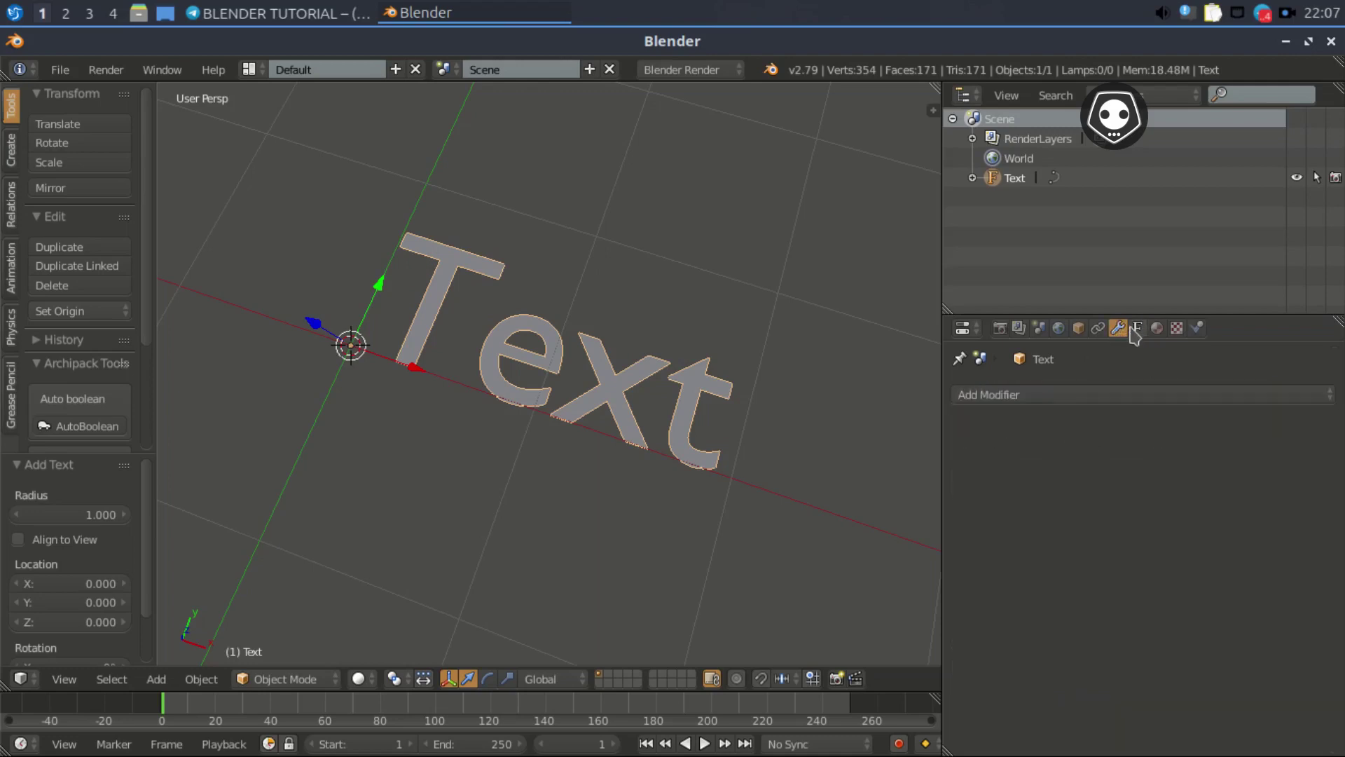
{"action": "left_click", "coordinate": [1137, 329]}
{"action": "scroll", "coordinate": [1029, 464], "scroll_direction": "down", "scroll_amount": 3}
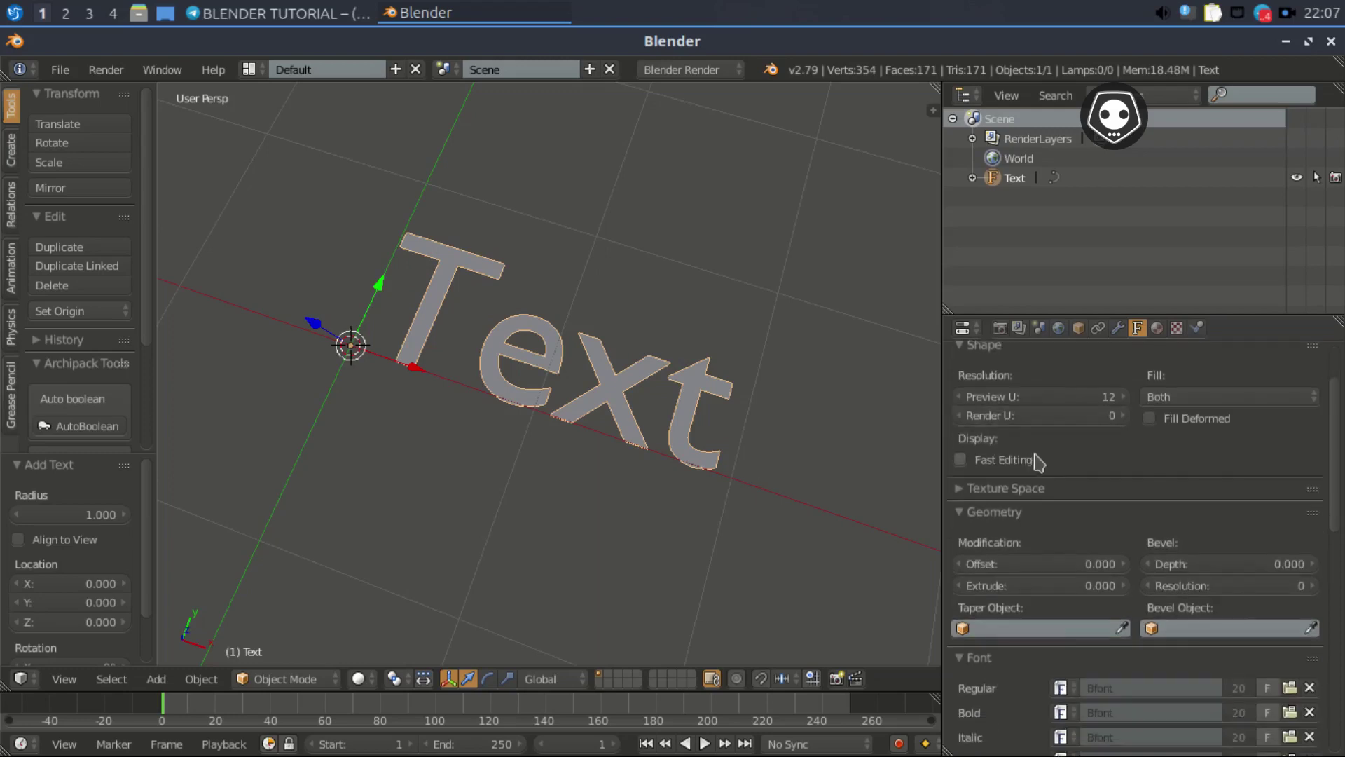
{"action": "scroll", "coordinate": [1028, 464], "scroll_direction": "up", "scroll_amount": 3}
{"action": "scroll", "coordinate": [1130, 475], "scroll_direction": "down", "scroll_amount": 10}
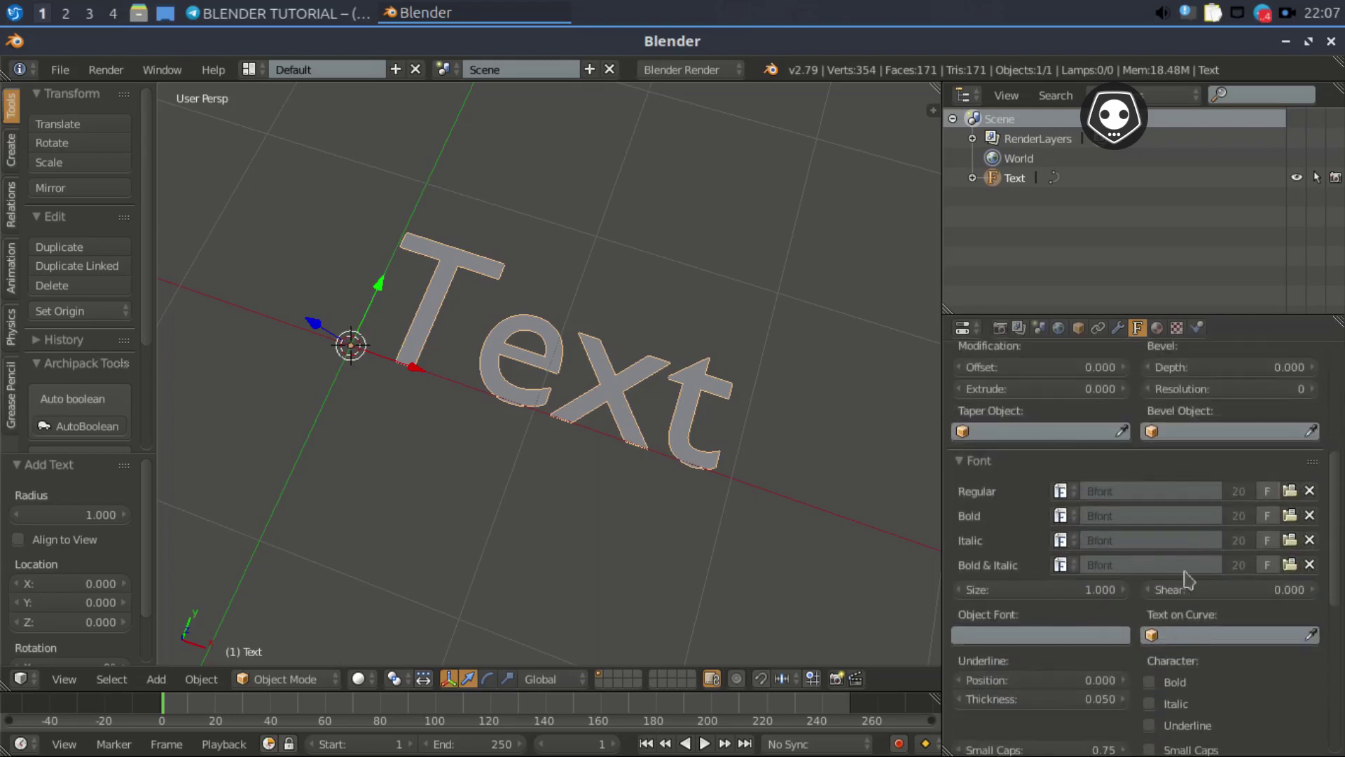
{"action": "left_click", "coordinate": [1291, 491]}
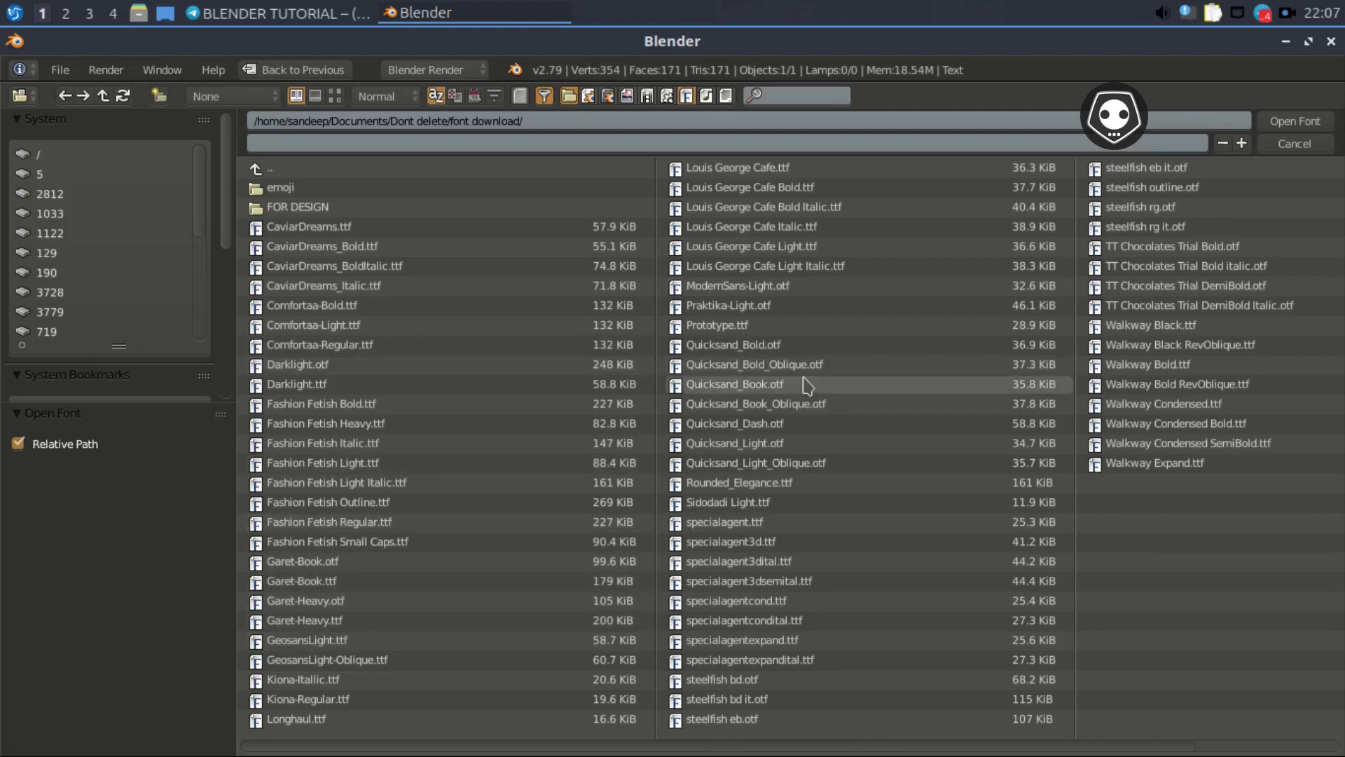
{"action": "key", "text": "Escape"}
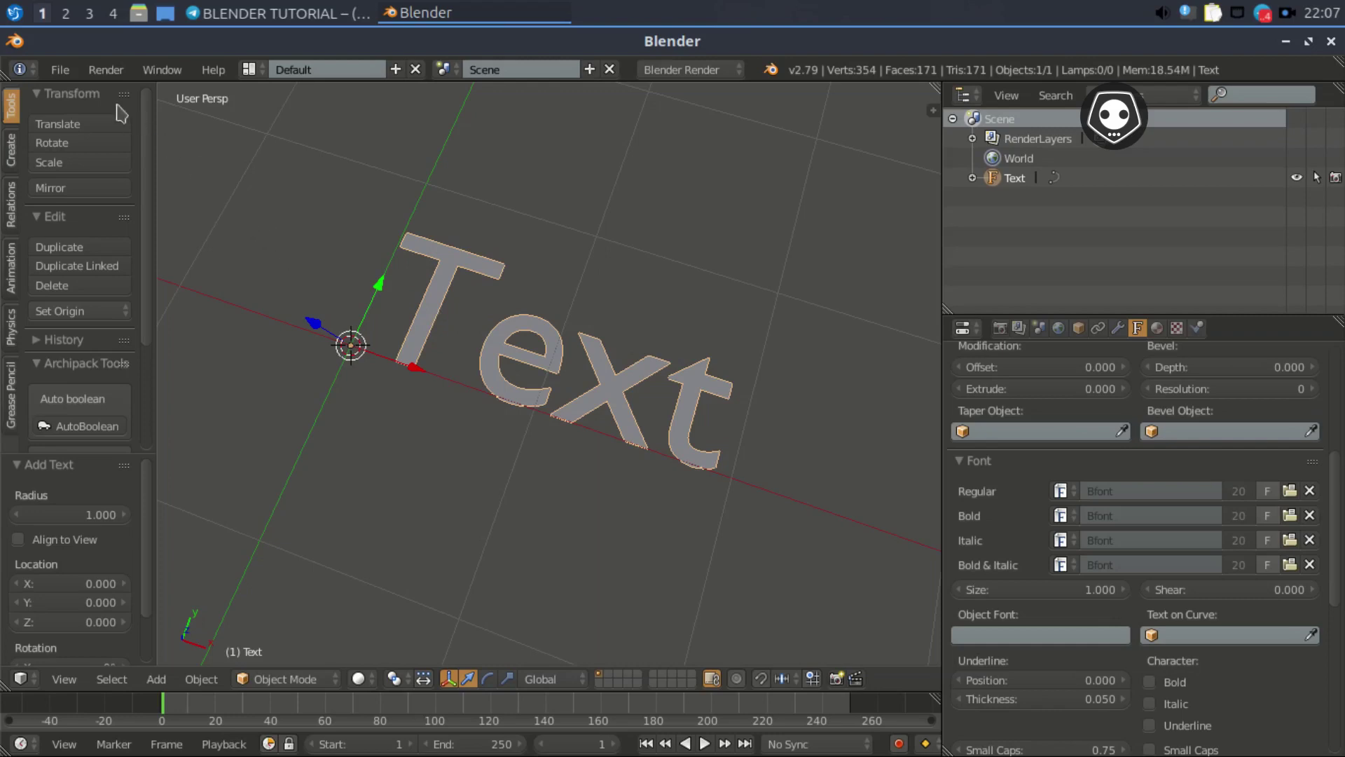
- Open the user preferences and examine the File settings for the default fonts path
{"action": "left_click", "coordinate": [60, 70]}
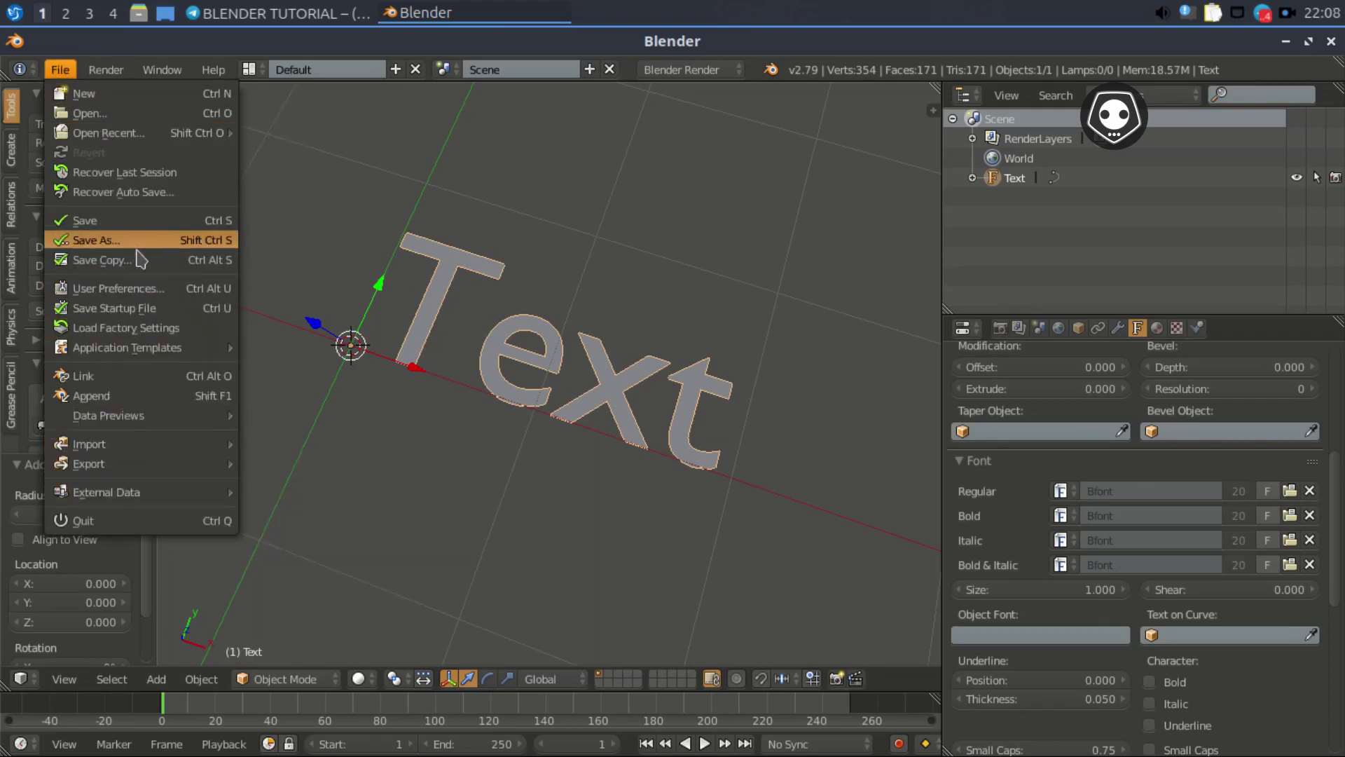
{"action": "left_click", "coordinate": [140, 289]}
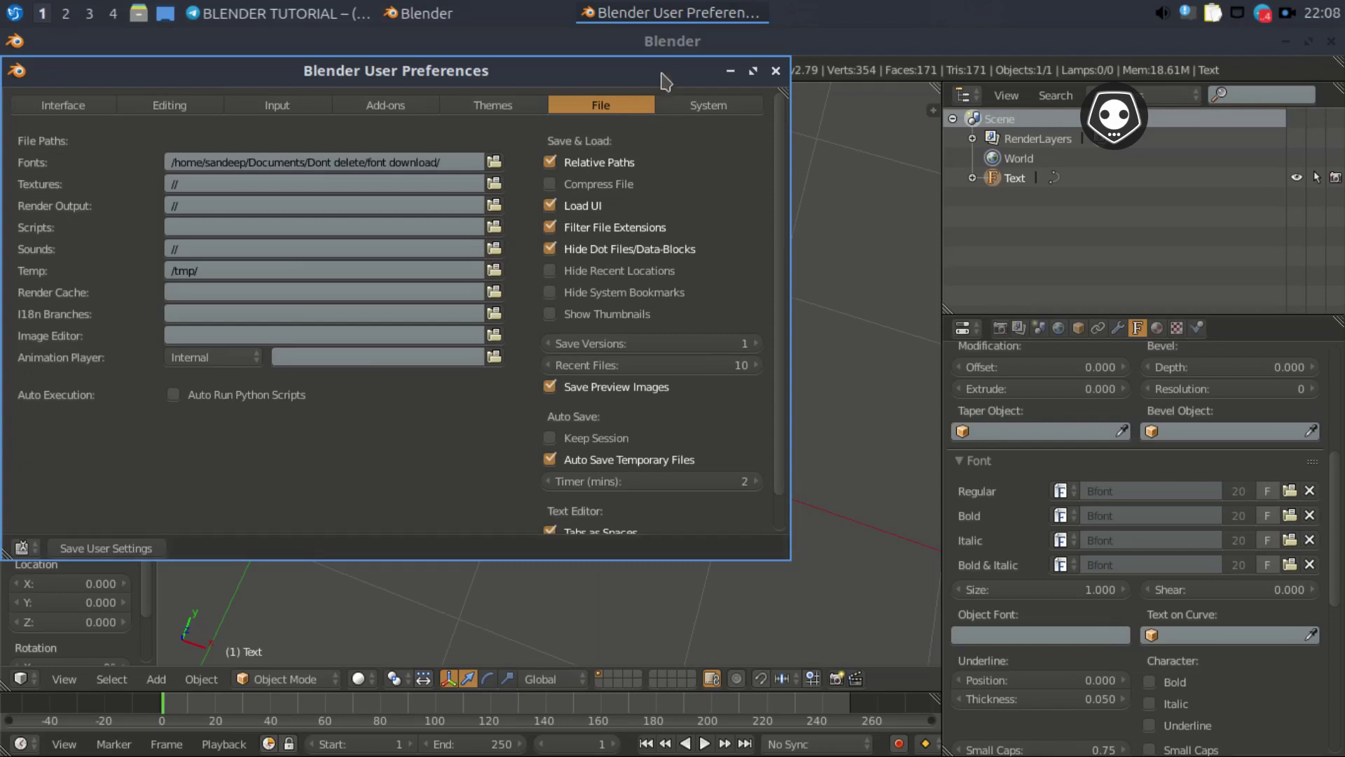
{"action": "left_click_drag", "start_coordinate": [656, 70], "coordinate": [782, 108]}
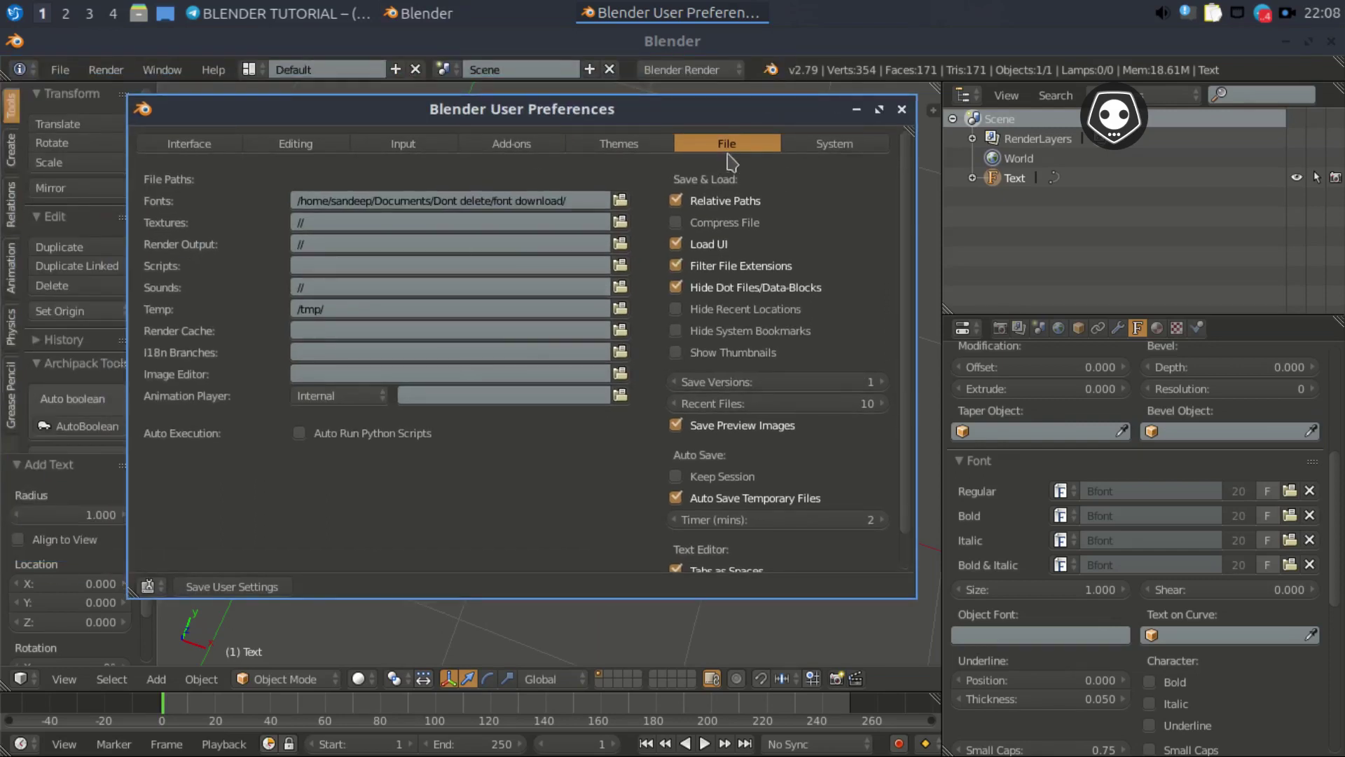
{"action": "left_click", "coordinate": [209, 151]}
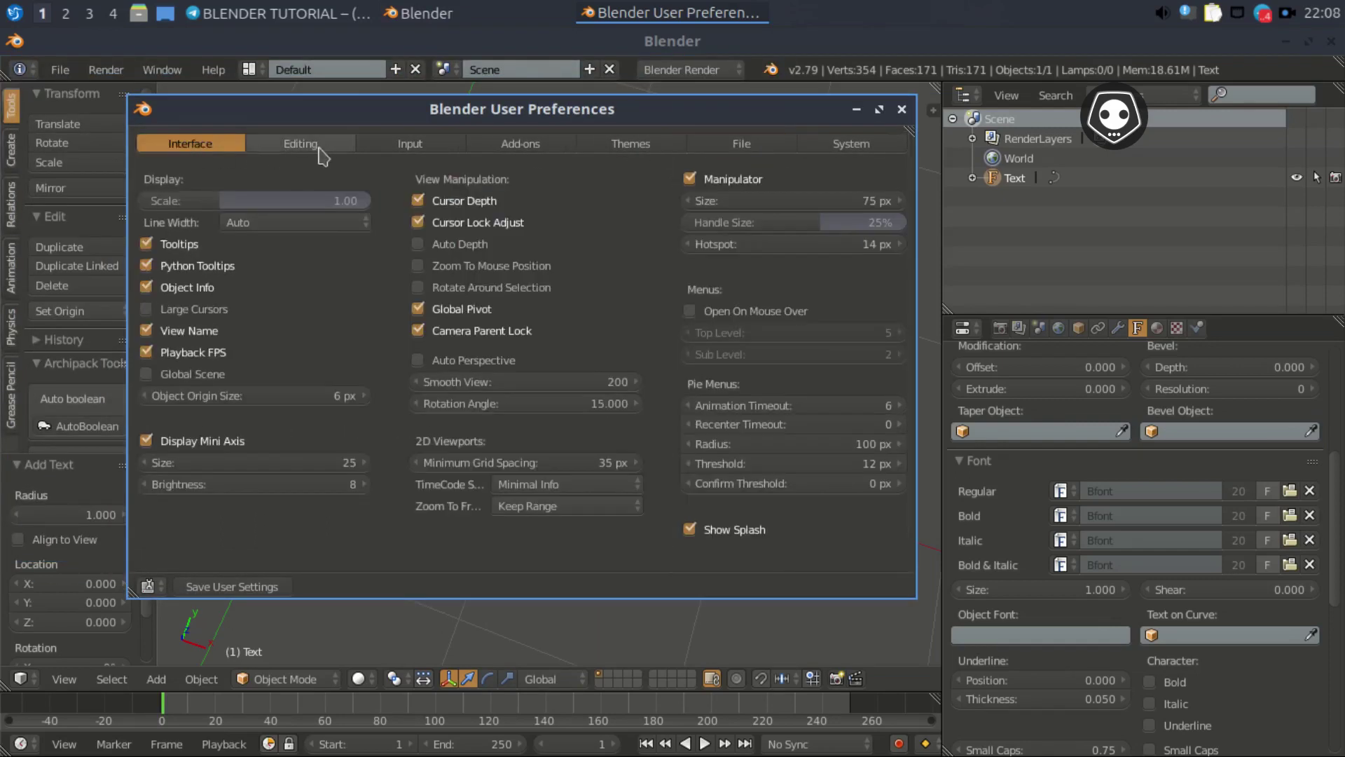
{"action": "left_click", "coordinate": [326, 151]}
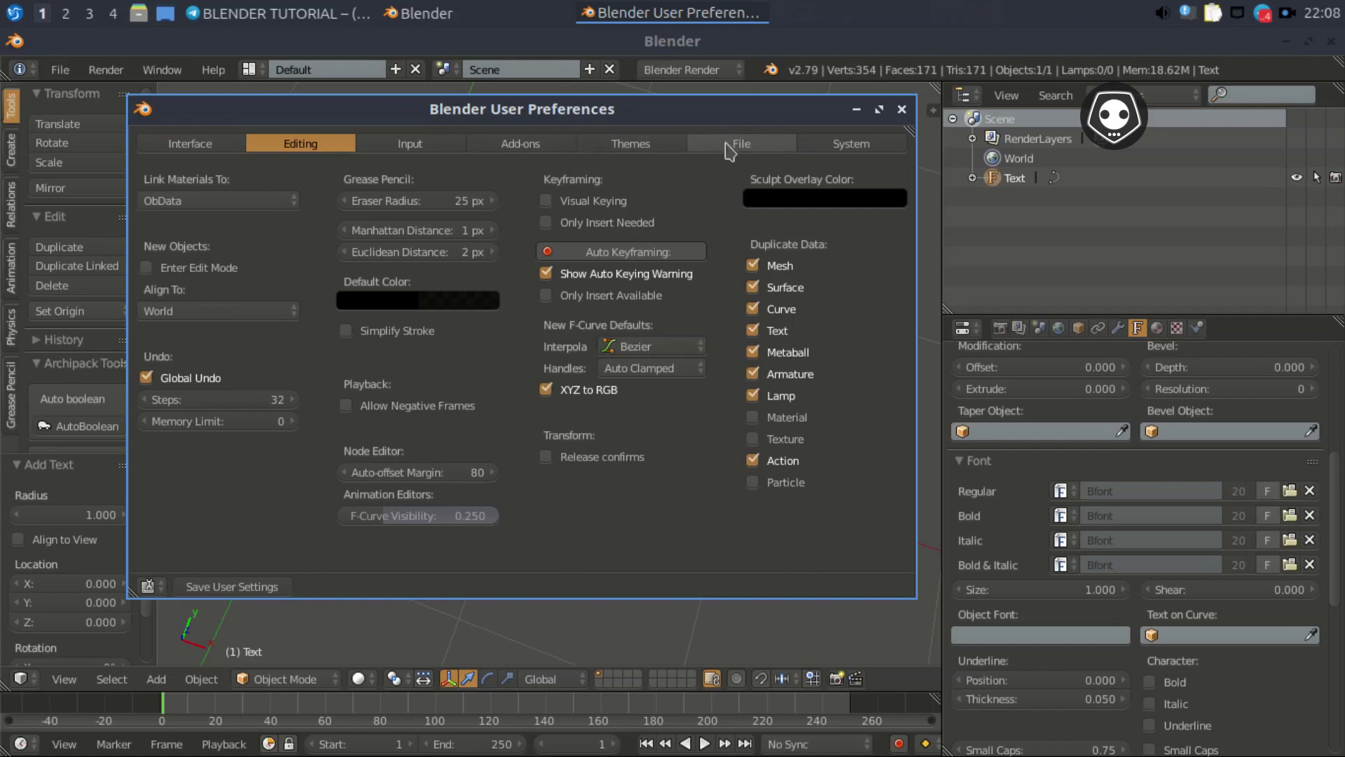
{"action": "left_click", "coordinate": [746, 152]}
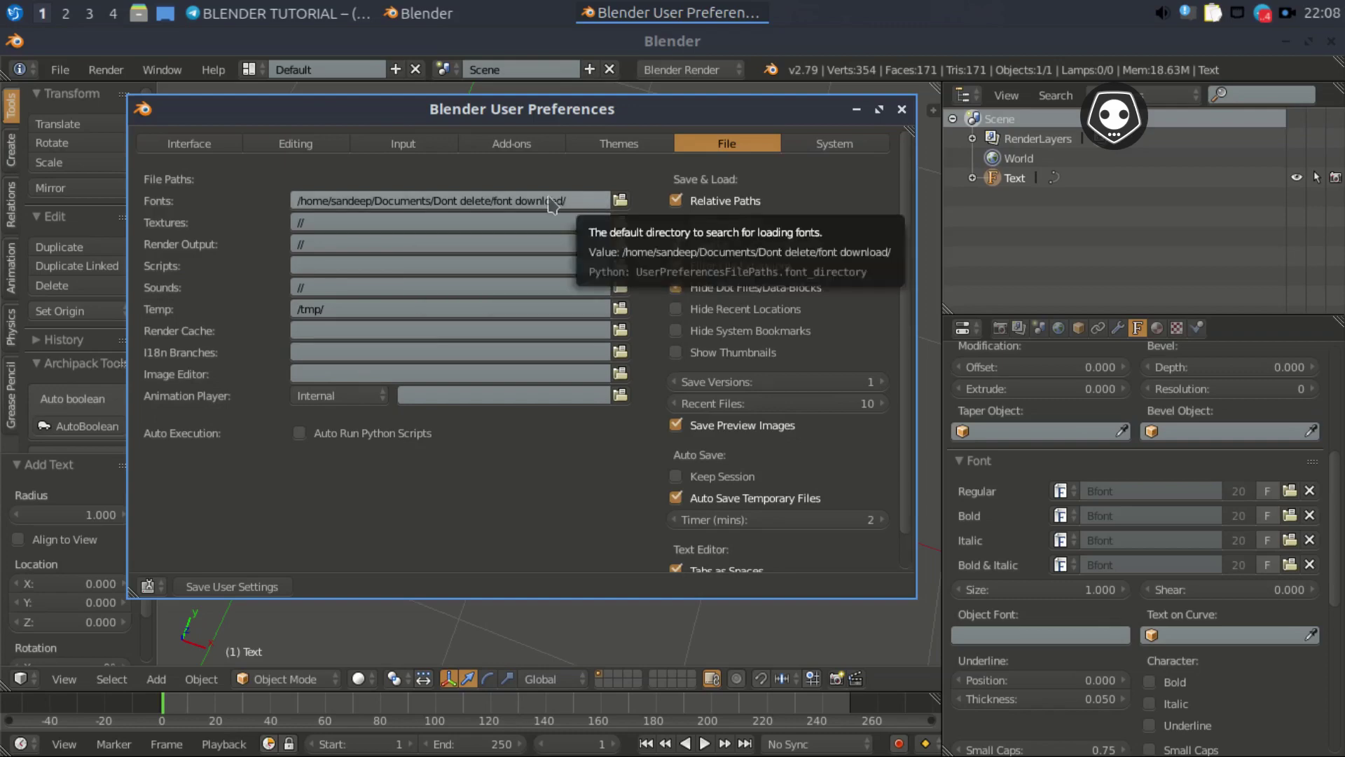
- Browse the folder set as the default fonts path and close the preferences without changing it
{"action": "left_click", "coordinate": [620, 203]}
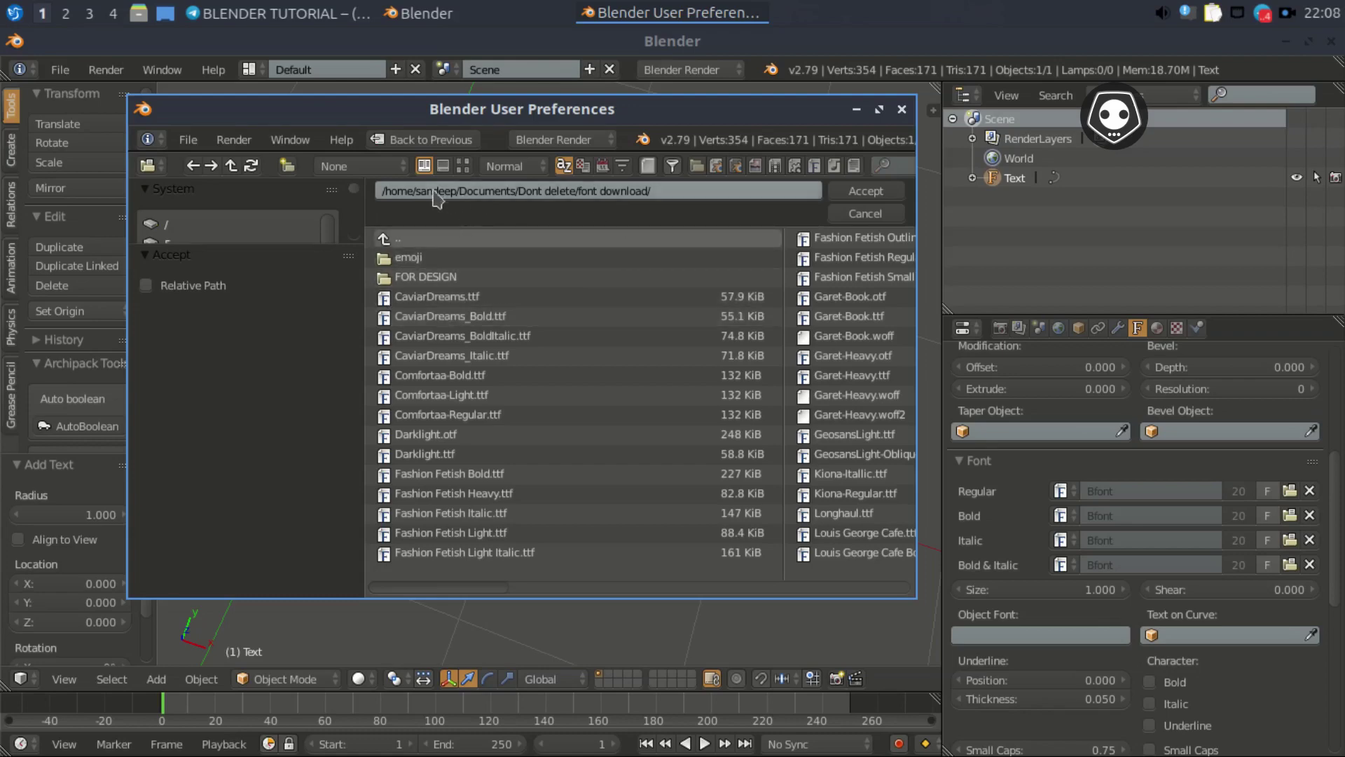
{"action": "left_click", "coordinate": [484, 191]}
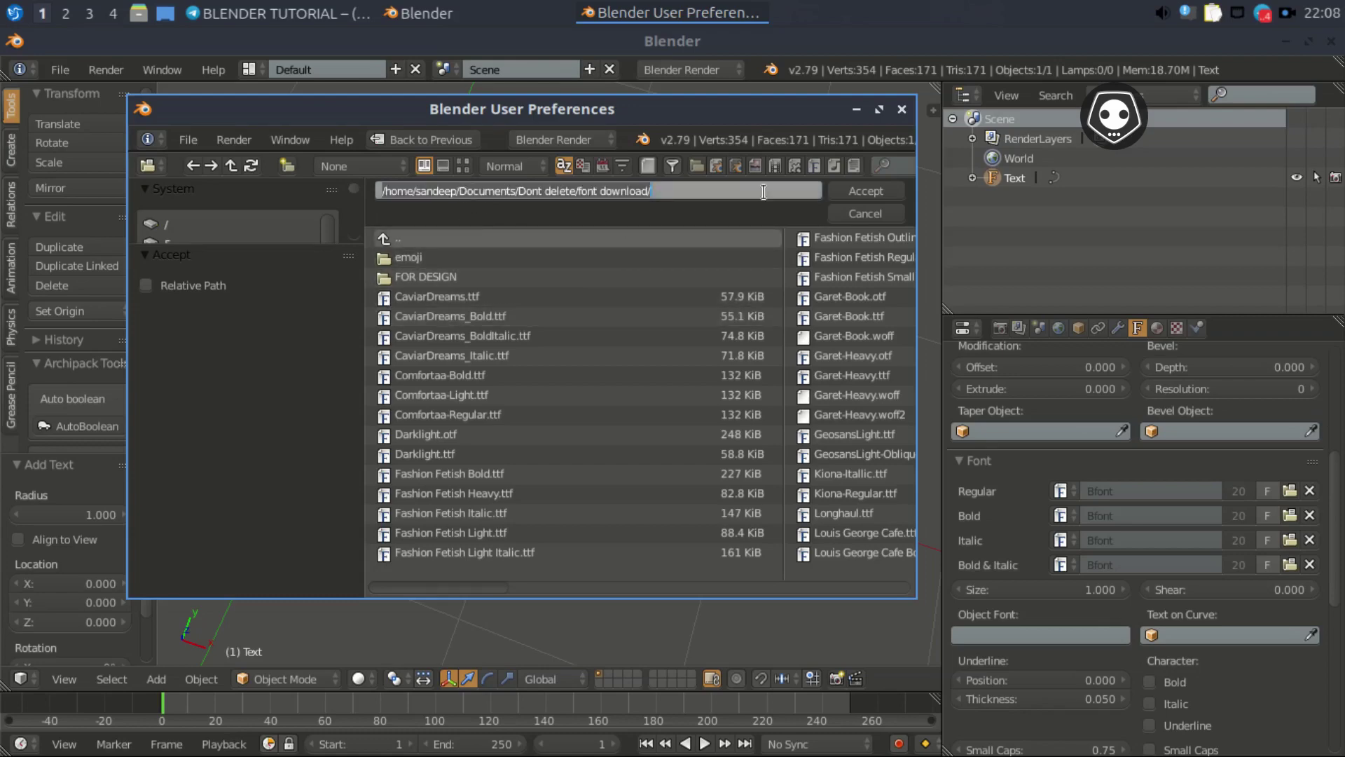
{"action": "left_click", "coordinate": [901, 109]}
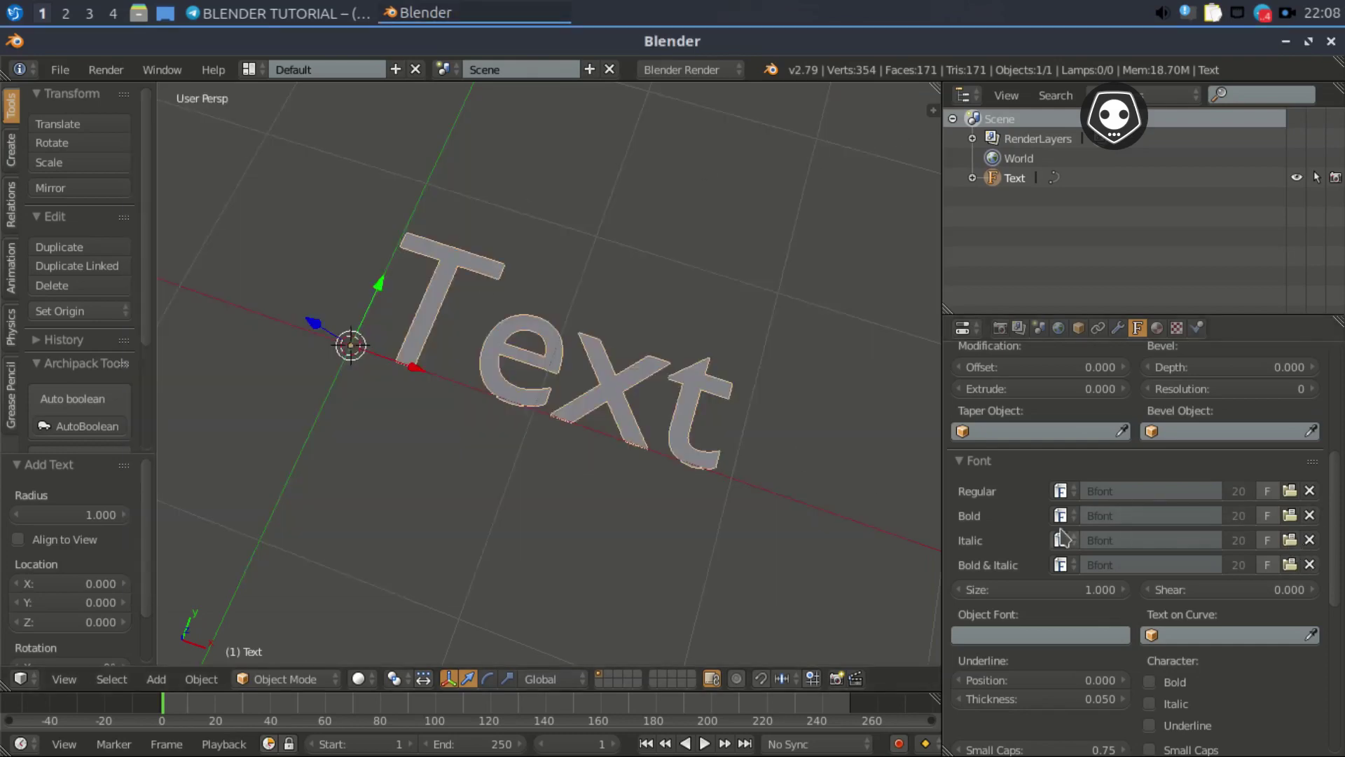
- Load devilemoji.ttf from the emoji subfolder as the text object's Regular font
{"action": "left_click", "coordinate": [1289, 491]}
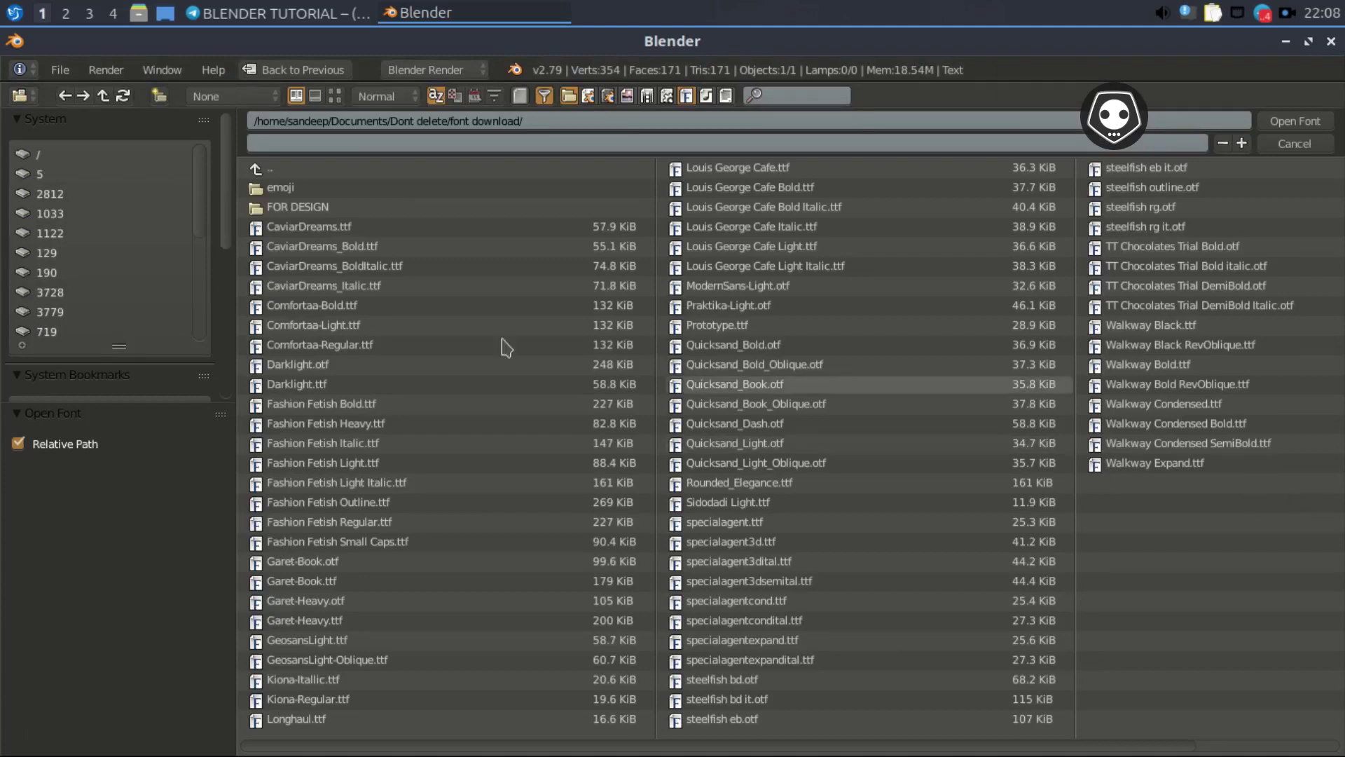
{"action": "left_click", "coordinate": [280, 188]}
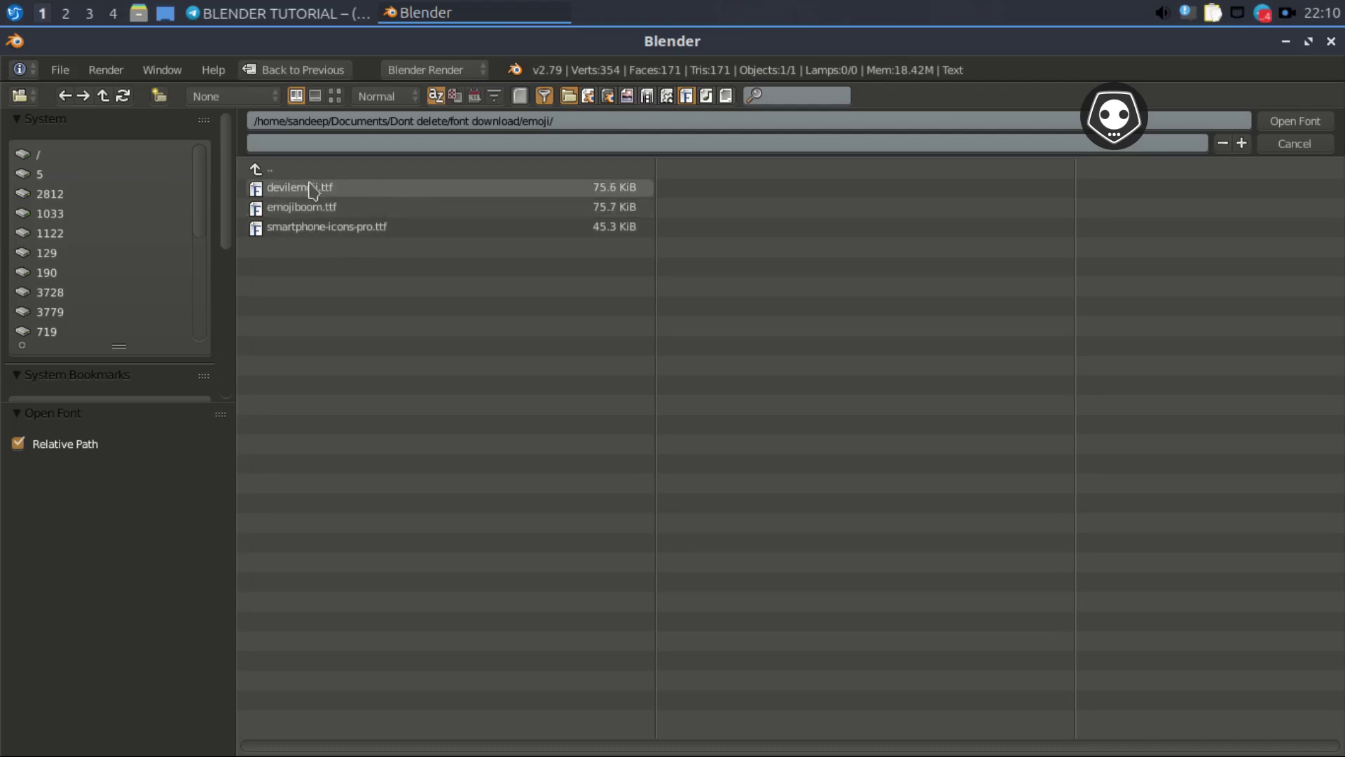
{"action": "left_click", "coordinate": [285, 191]}
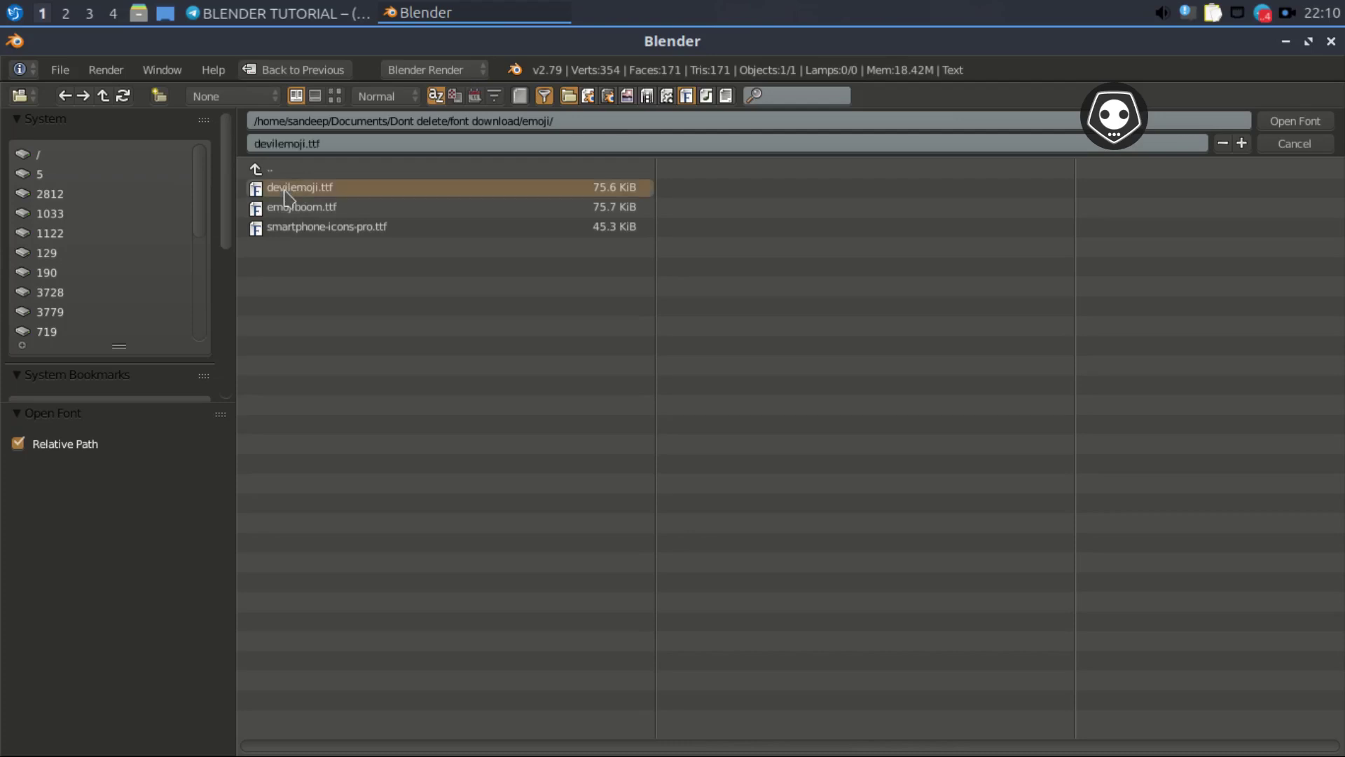
{"action": "left_click", "coordinate": [1305, 127]}
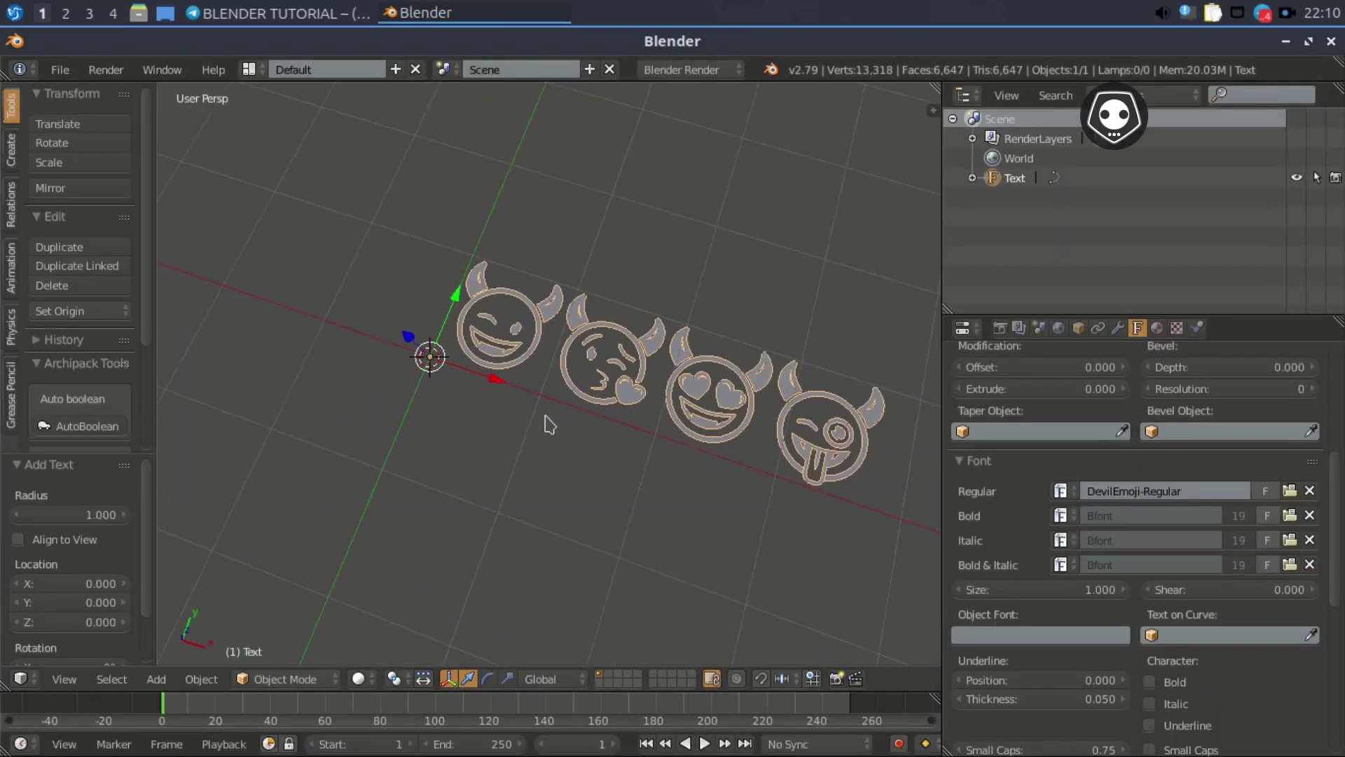
- Enter text editing on the text object and delete its four placeholder characters
{"action": "middle_click_drag", "start_coordinate": [557, 429], "coordinate": [434, 434], "text": "shift"}
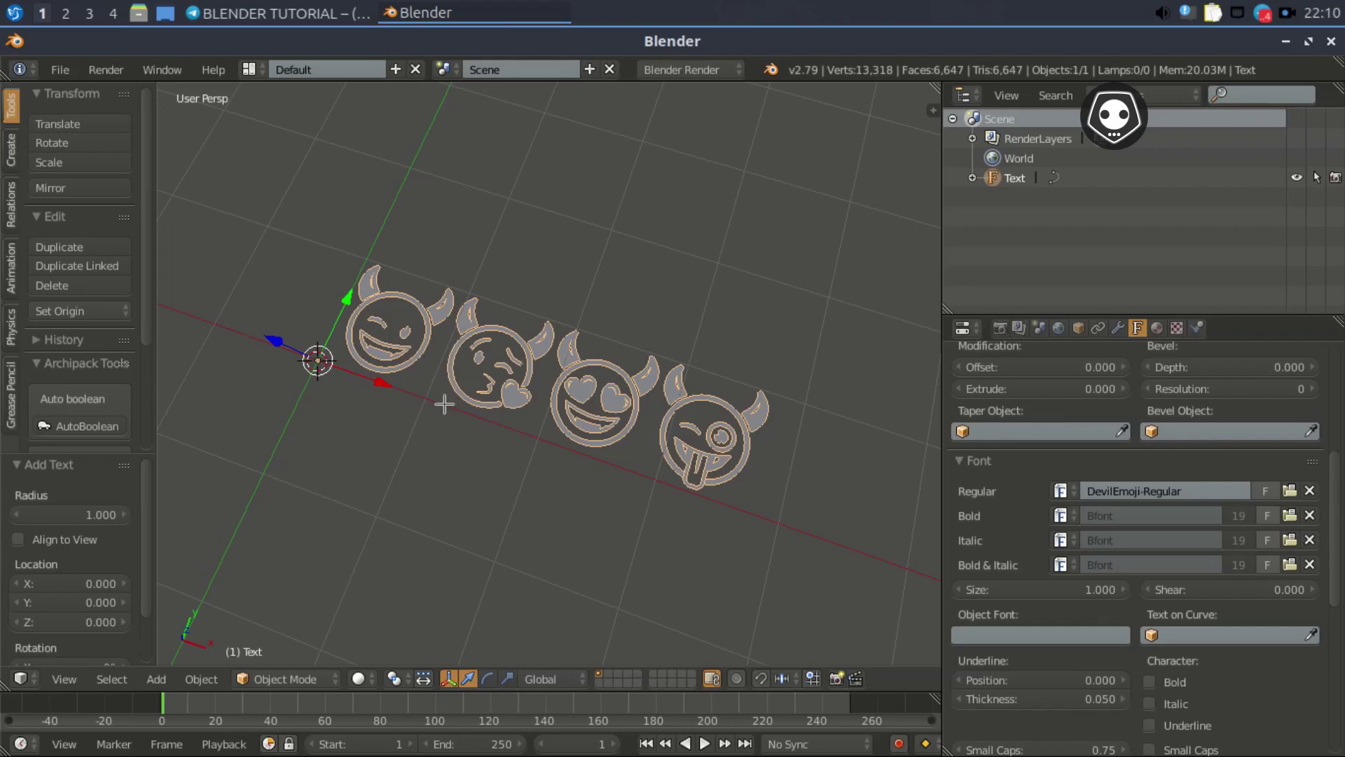
{"action": "key", "text": "Tab"}
{"action": "key", "text": "BackSpace"}
{"action": "key", "text": "BackSpace"}
{"action": "key", "text": "BackSpace"}
{"action": "key", "text": "BackSpace"}
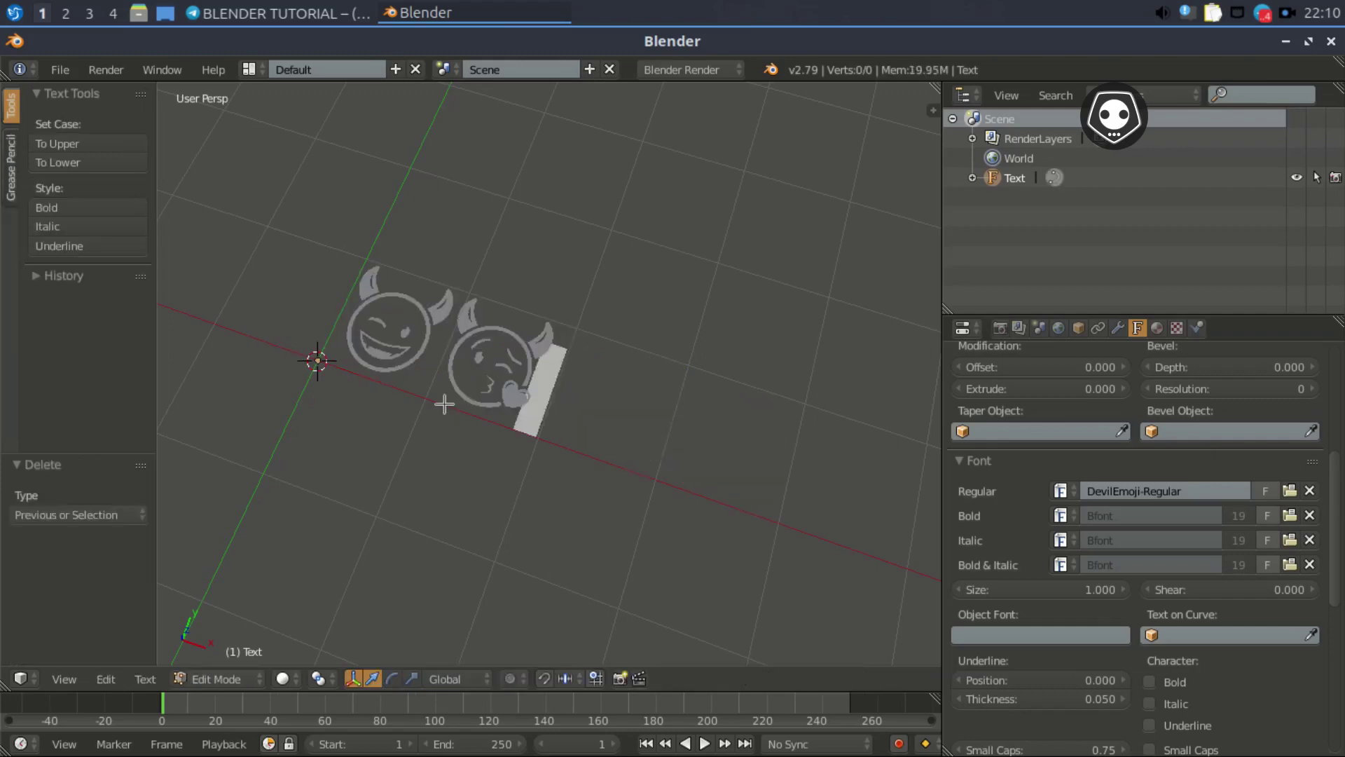
- Try the letters a, b, c and d one at a time in the text object to preview their devil emojis
{"action": "type", "text": "a"}
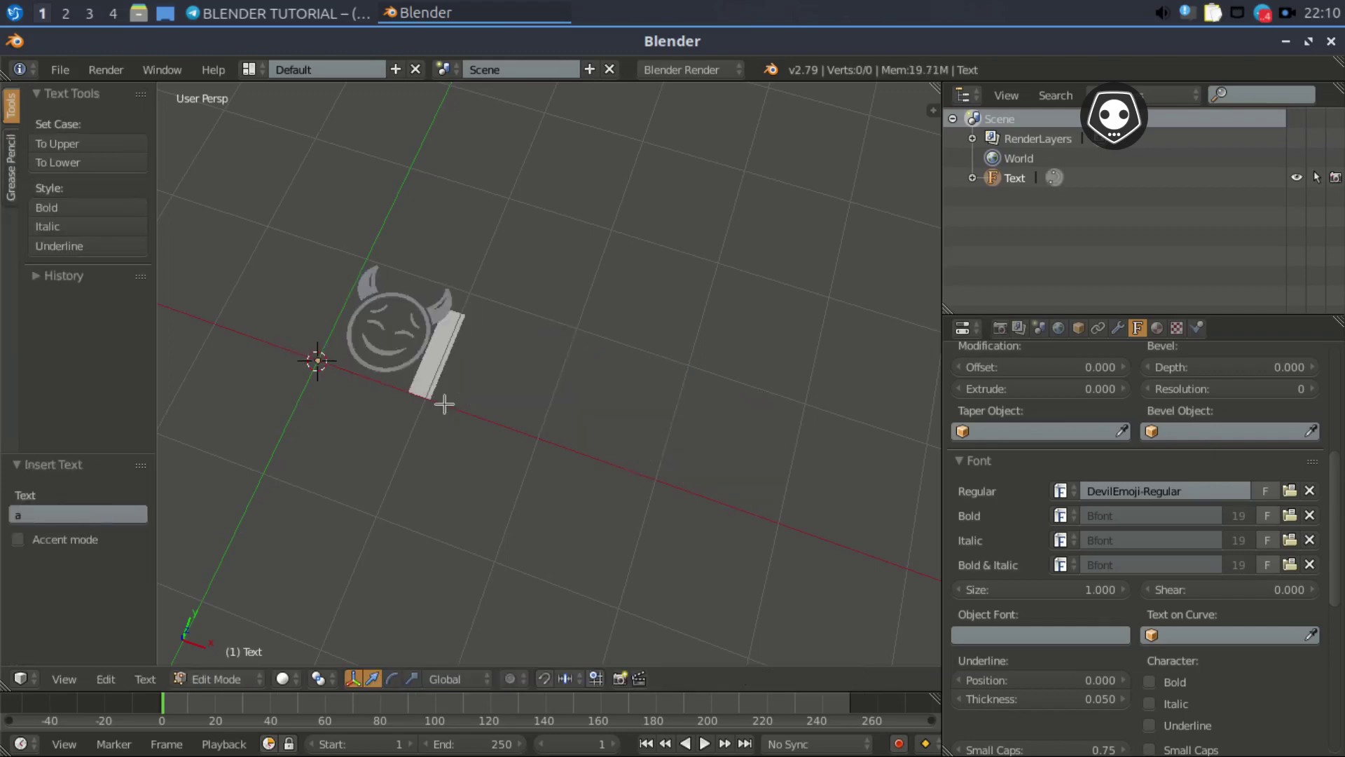
{"action": "key", "text": "BackSpace"}
{"action": "type", "text": "b"}
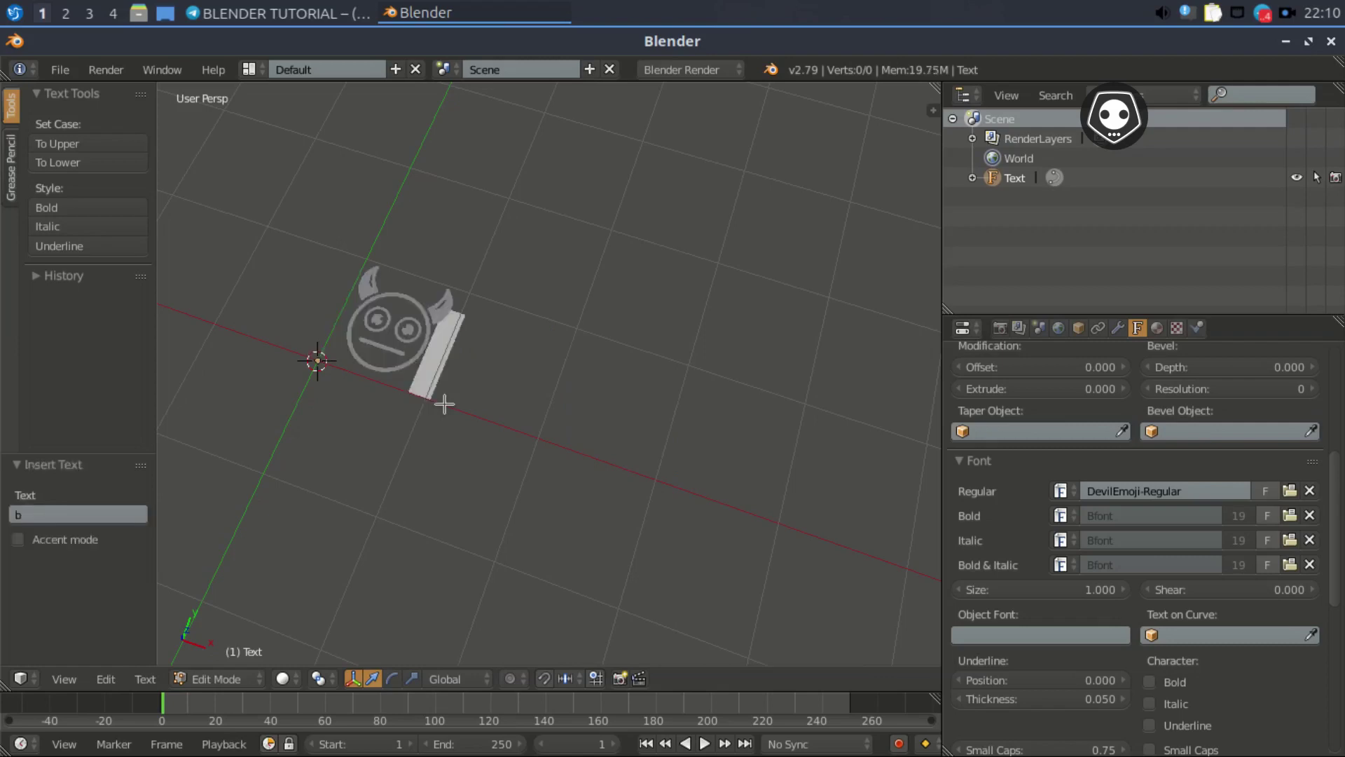
{"action": "key", "text": "BackSpace"}
{"action": "type", "text": "c"}
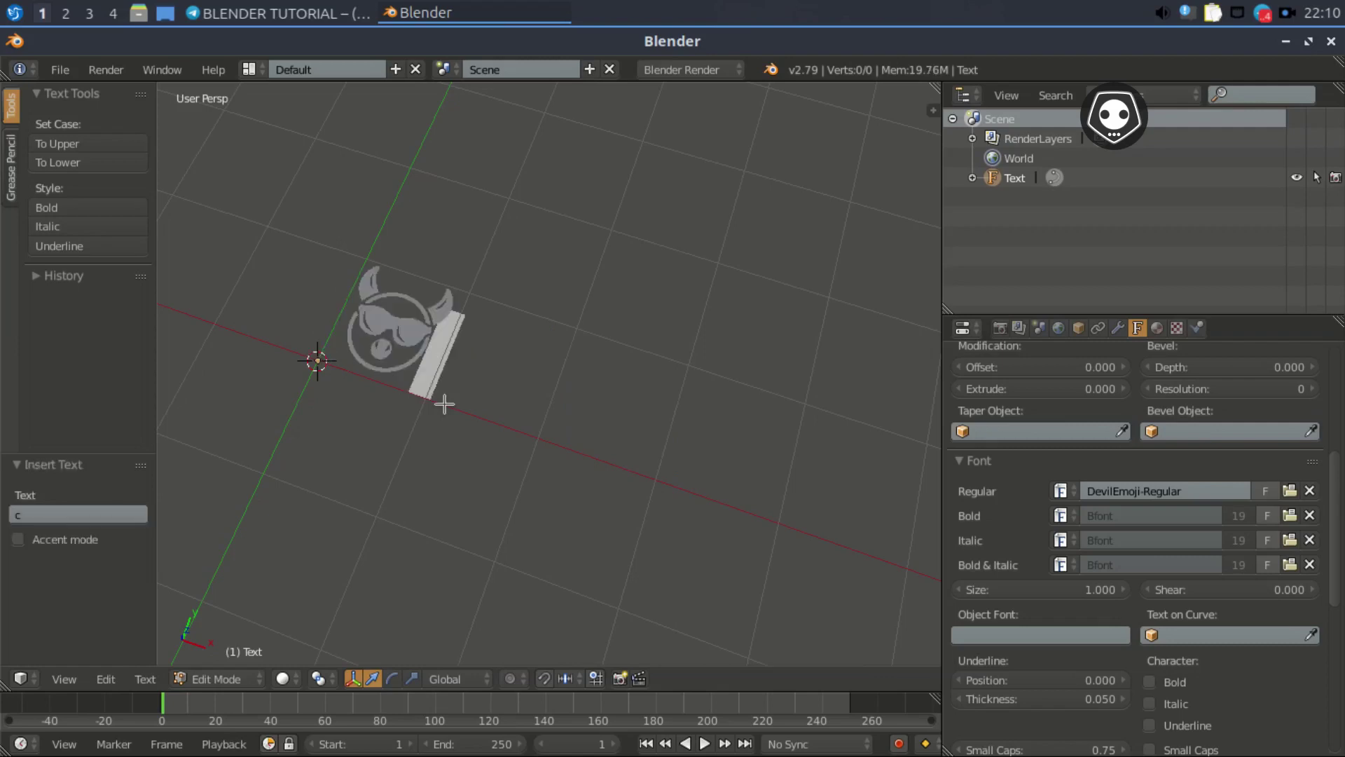
{"action": "key", "text": "BackSpace"}
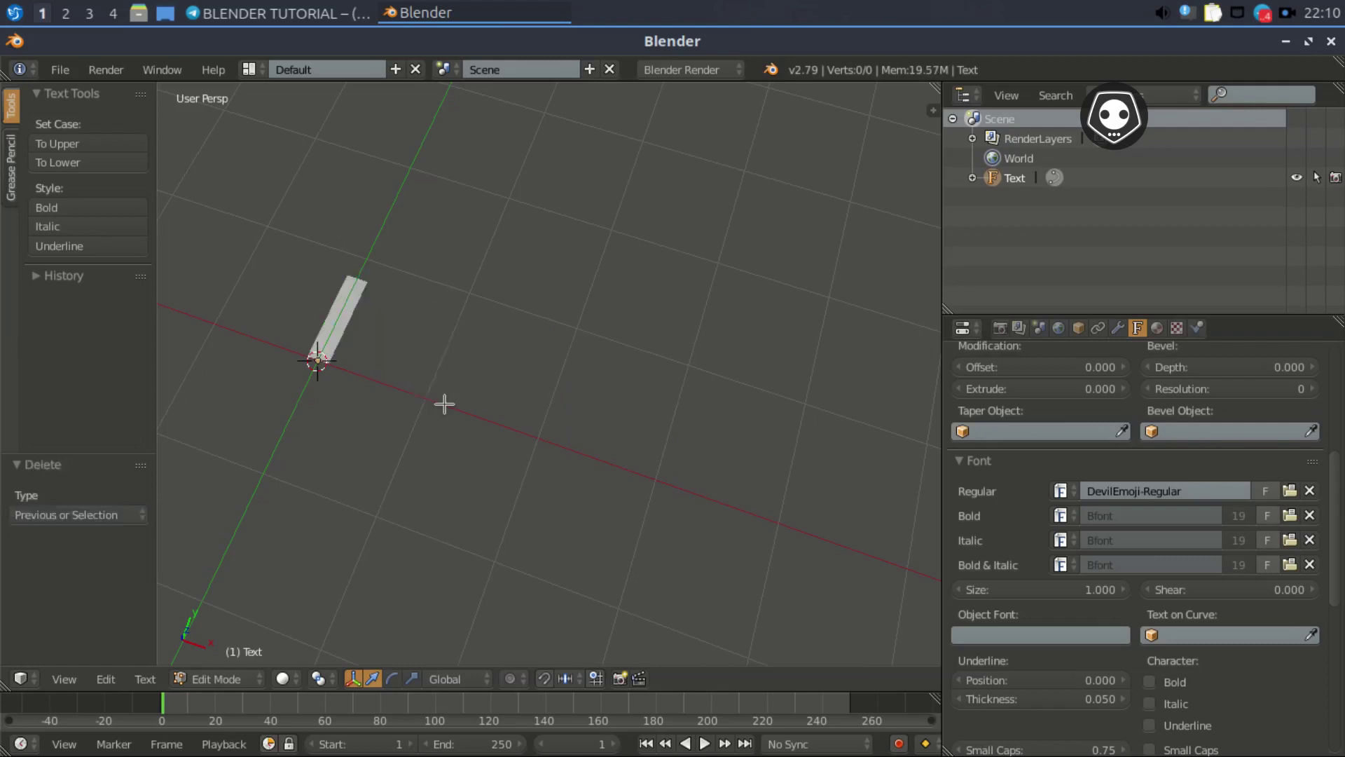
{"action": "type", "text": "d"}
{"action": "key", "text": "BackSpace"}
{"action": "type", "text": "c"}
{"action": "scroll", "coordinate": [398, 385], "scroll_direction": "up", "scroll_amount": 3}
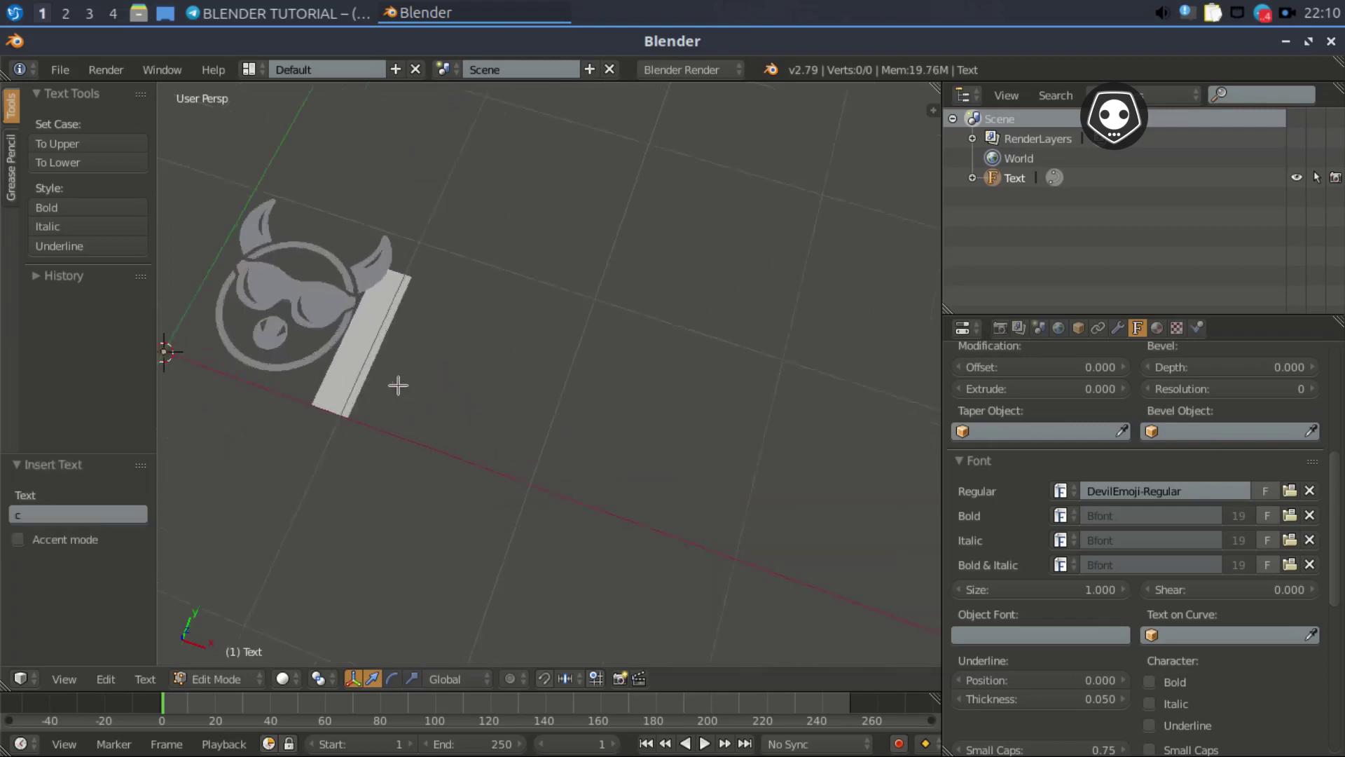
{"action": "middle_click_drag", "start_coordinate": [335, 391], "coordinate": [571, 509], "text": "shift"}
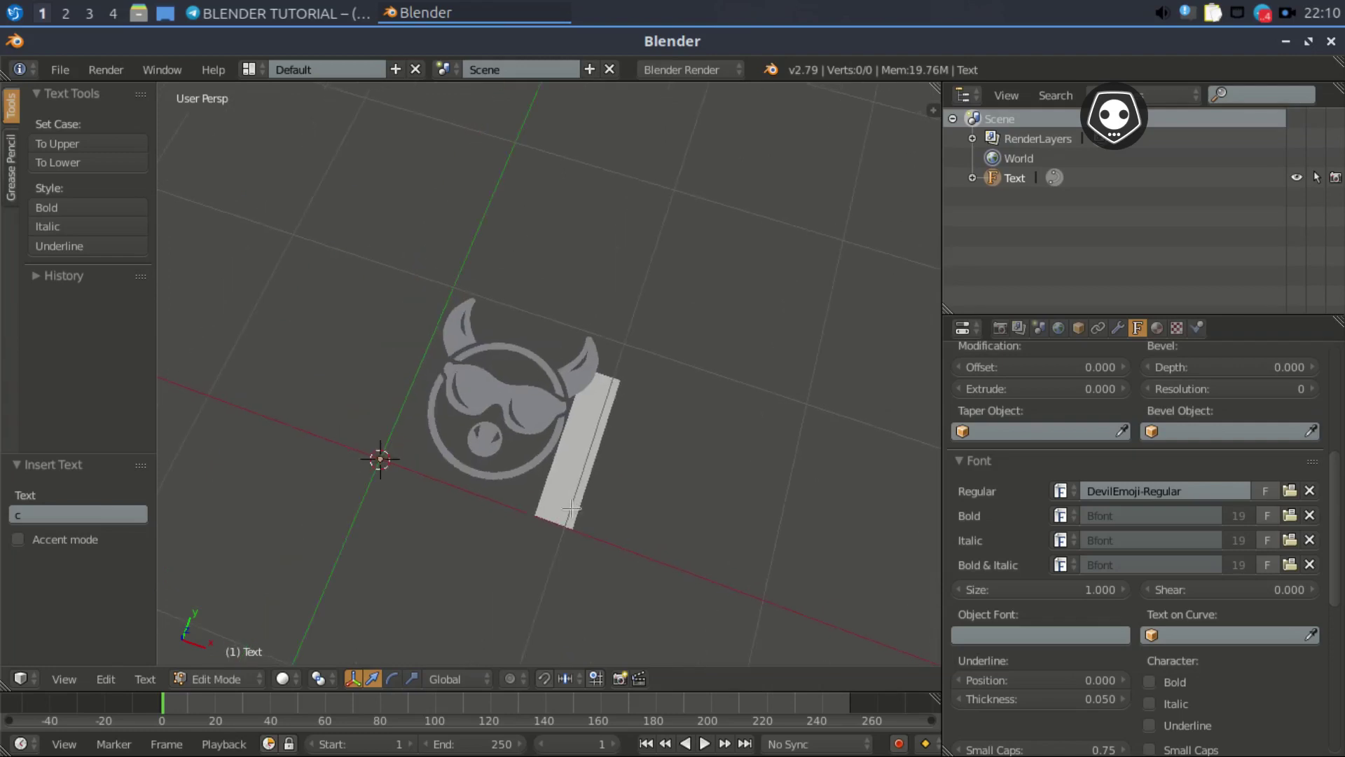
- Try the letters l, o and v one at a time to preview further emojis of the font
{"action": "key", "text": "BackSpace"}
{"action": "type", "text": "l"}
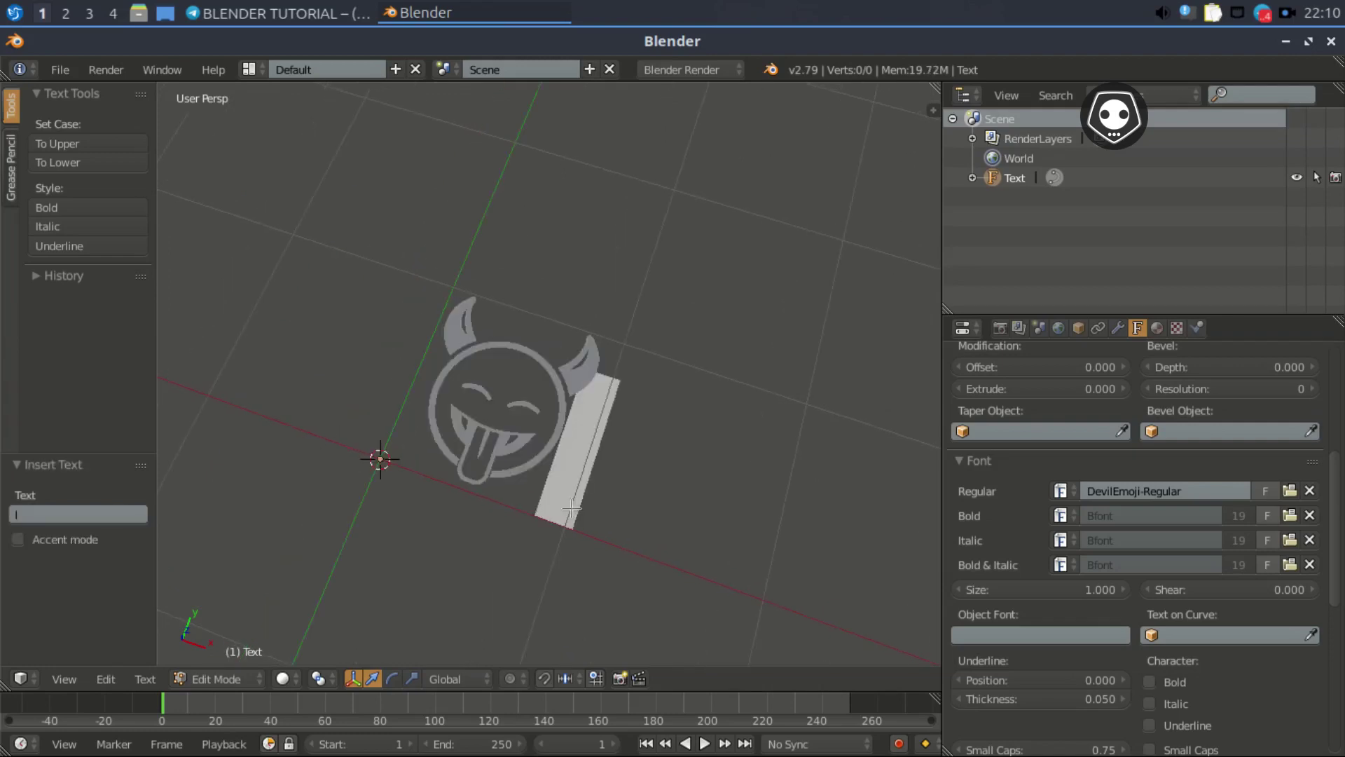
{"action": "key", "text": "BackSpace"}
{"action": "type", "text": "o"}
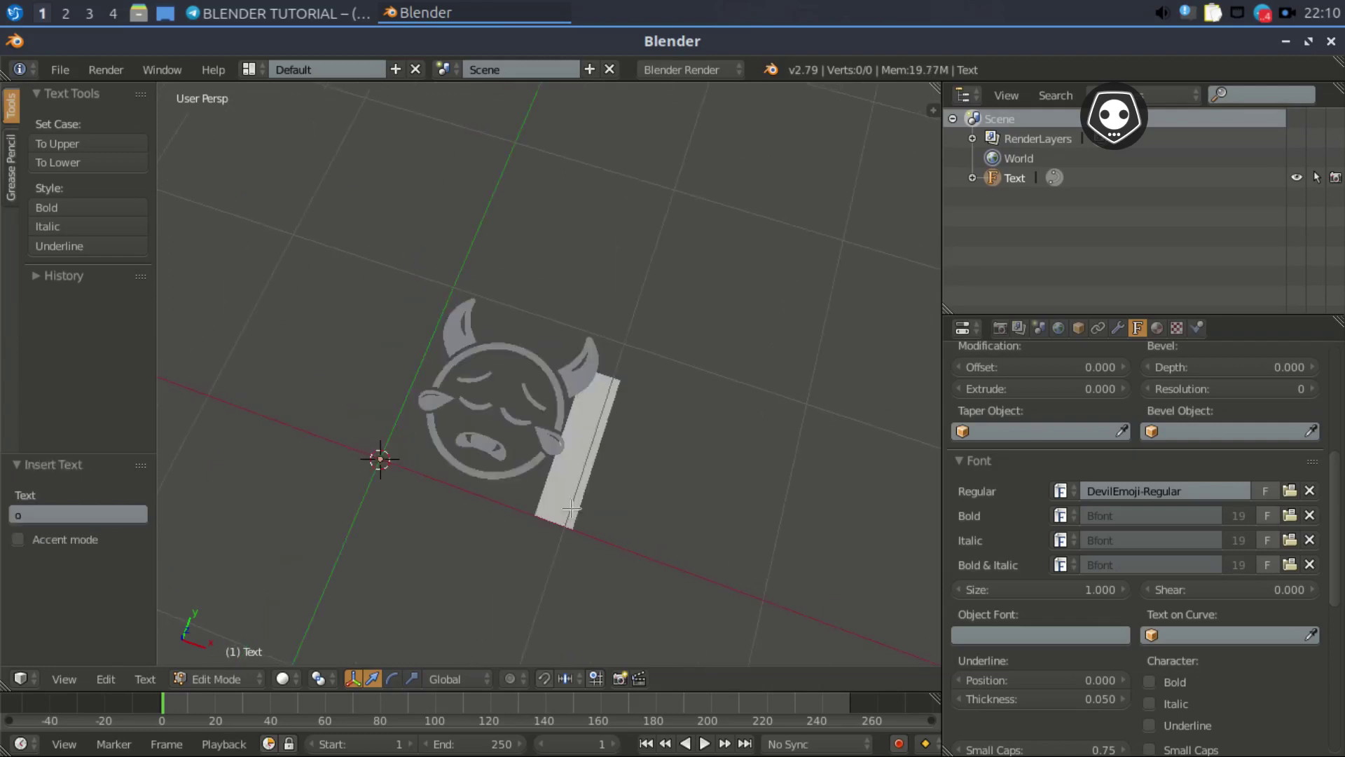
{"action": "key", "text": "BackSpace"}
{"action": "type", "text": "v"}
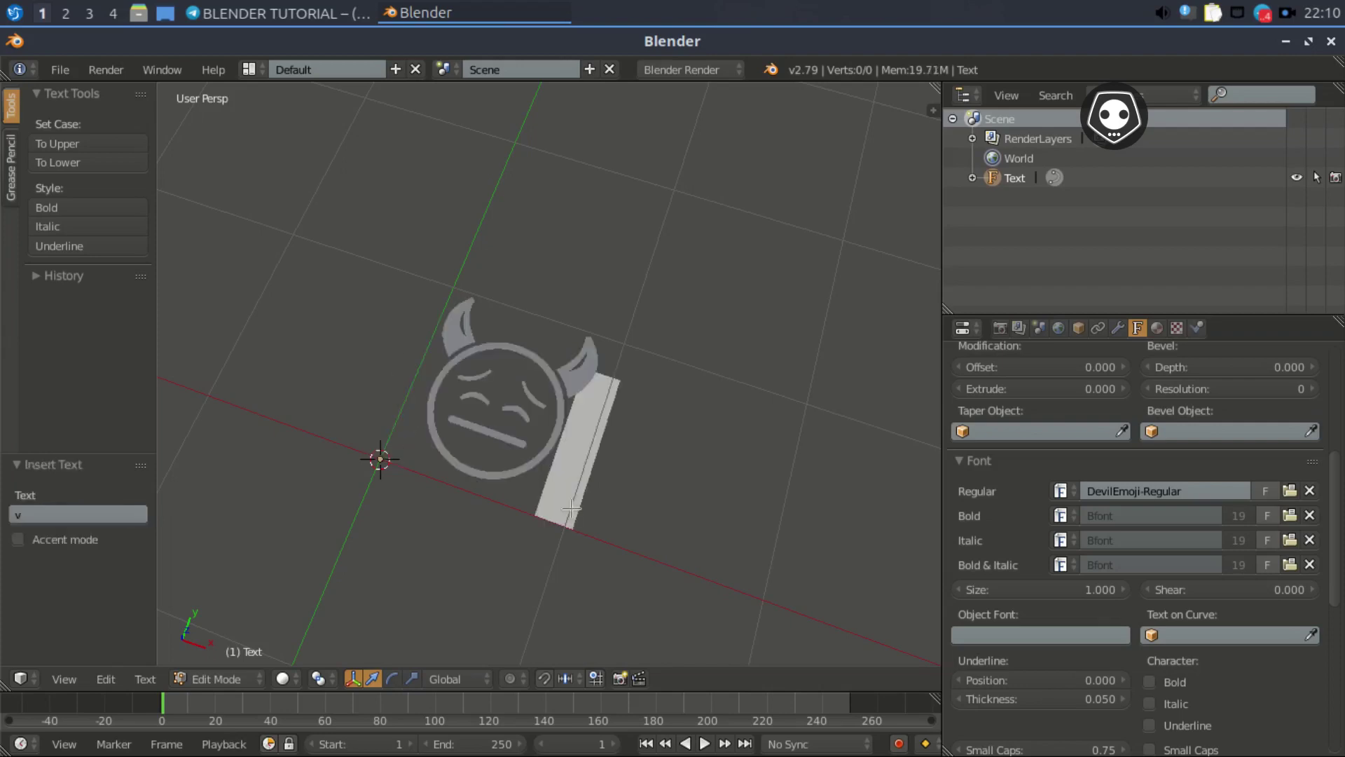
- Replace the tried letter with e for the kissing devil emoji, add a z after it and leave text editing
{"action": "key", "text": "BackSpace"}
{"action": "type", "text": "e"}
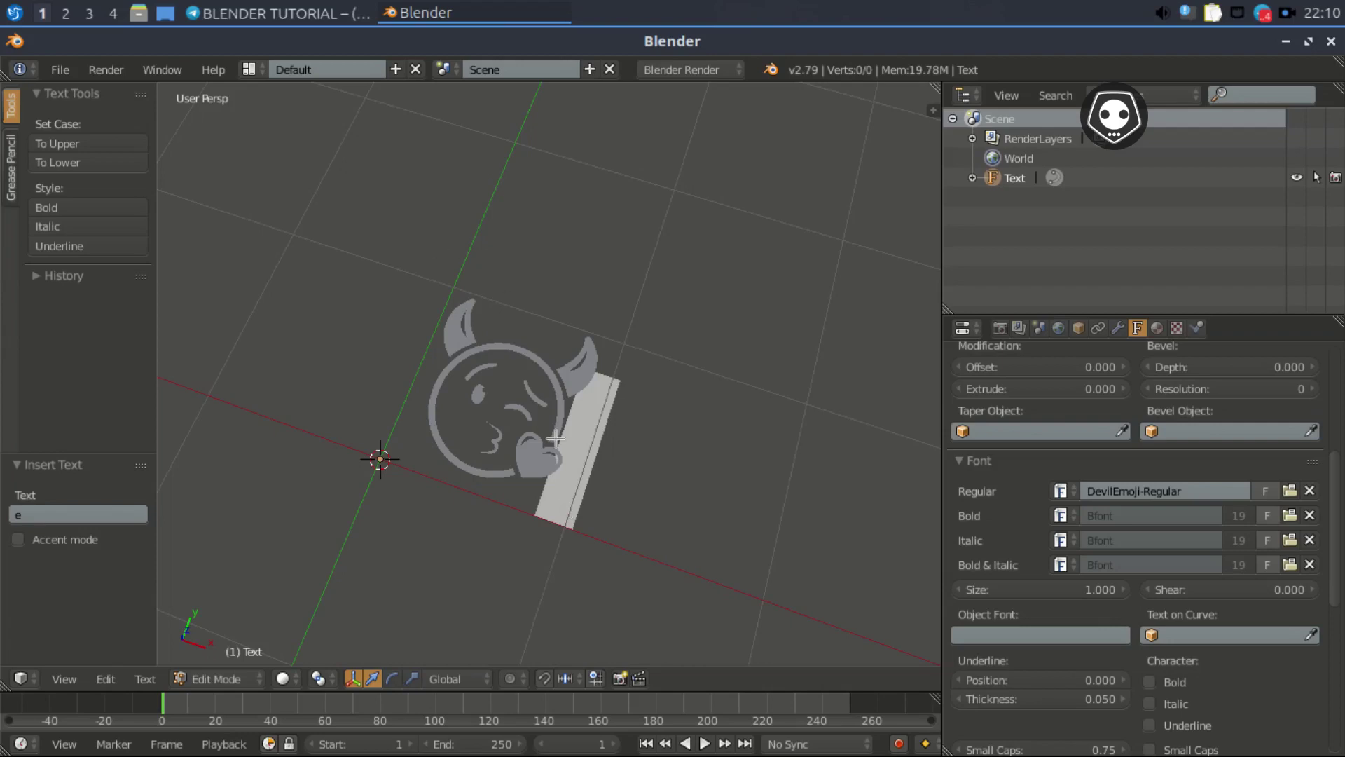
{"action": "mouse_move", "coordinate": [555, 439]}
{"action": "middle_mouse_down"}
{"action": "mouse_move", "coordinate": [538, 505]}
{"action": "mouse_move", "coordinate": [536, 426]}
{"action": "middle_mouse_up"}
{"action": "scroll", "coordinate": [536, 427], "scroll_direction": "up", "scroll_amount": 4}
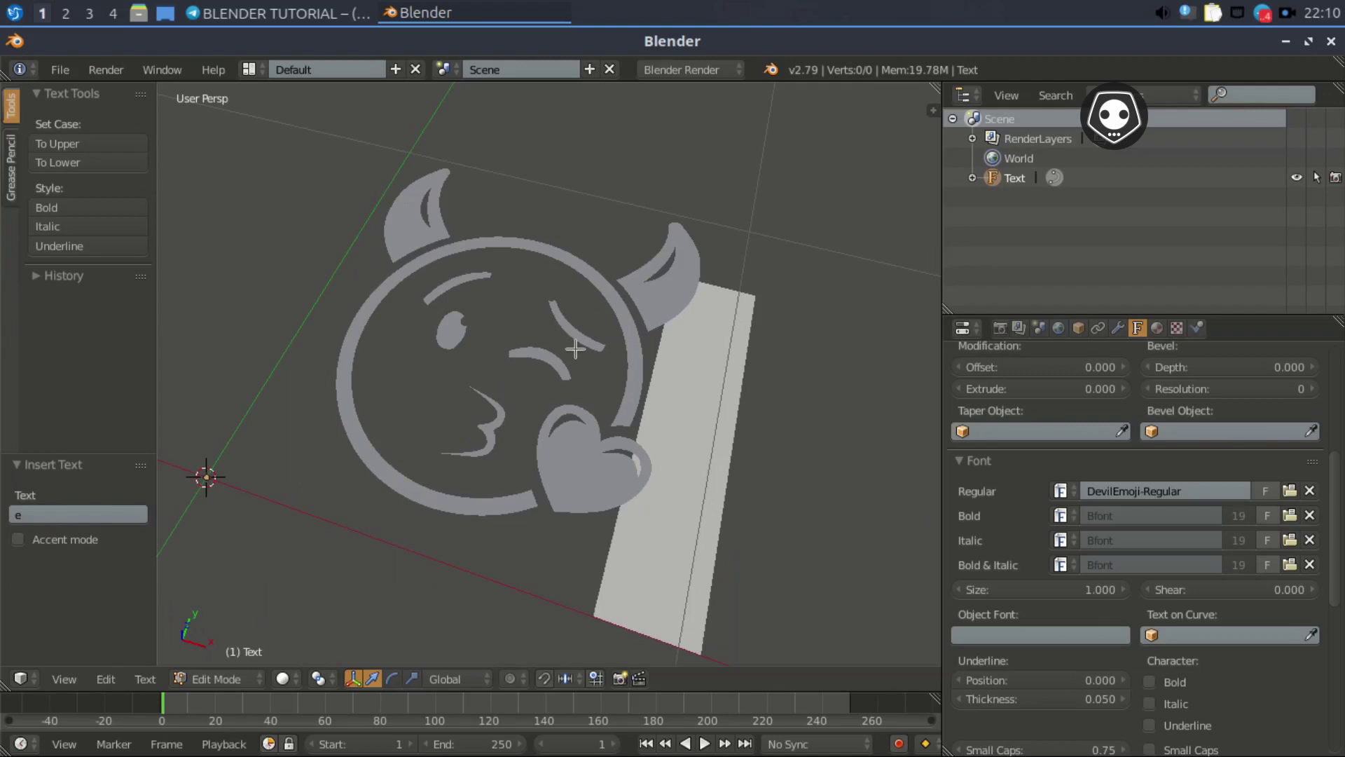
{"action": "type", "text": "z"}
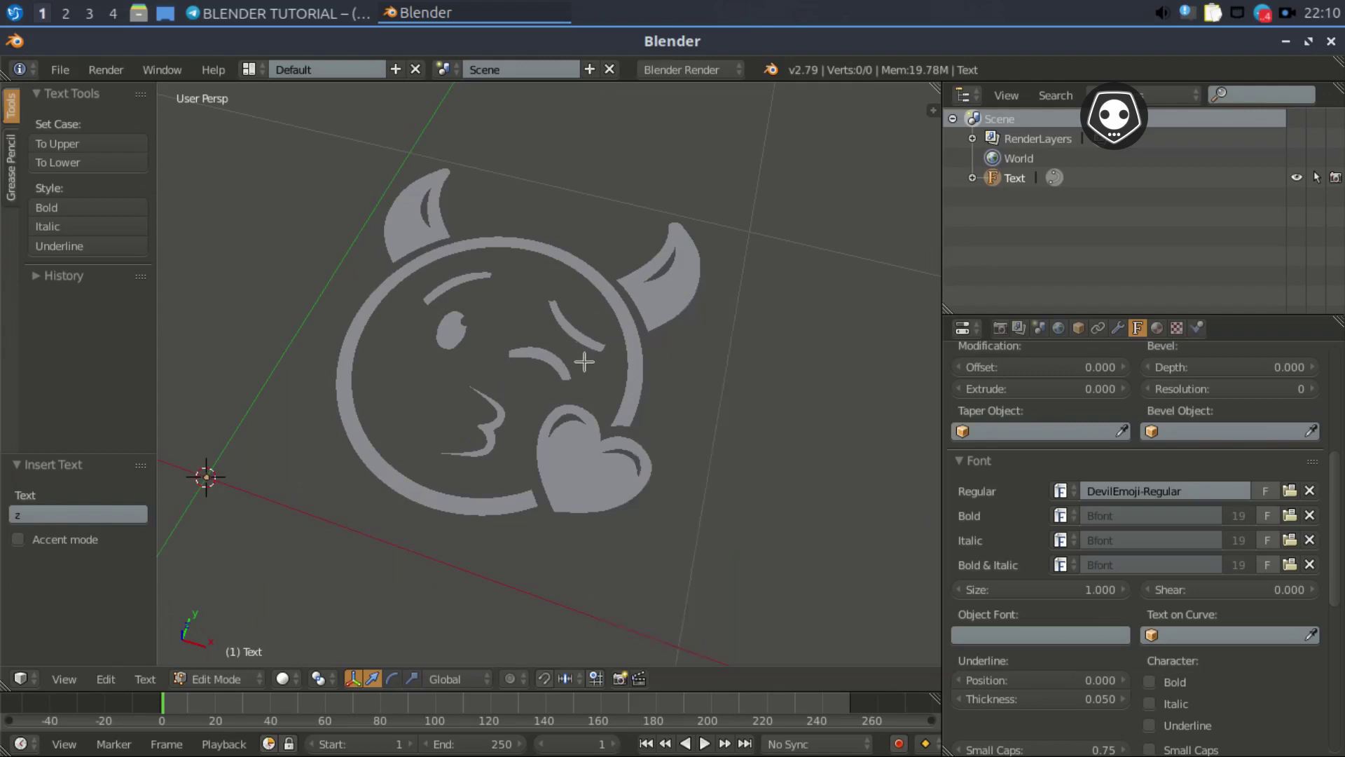
{"action": "key", "text": "Tab"}
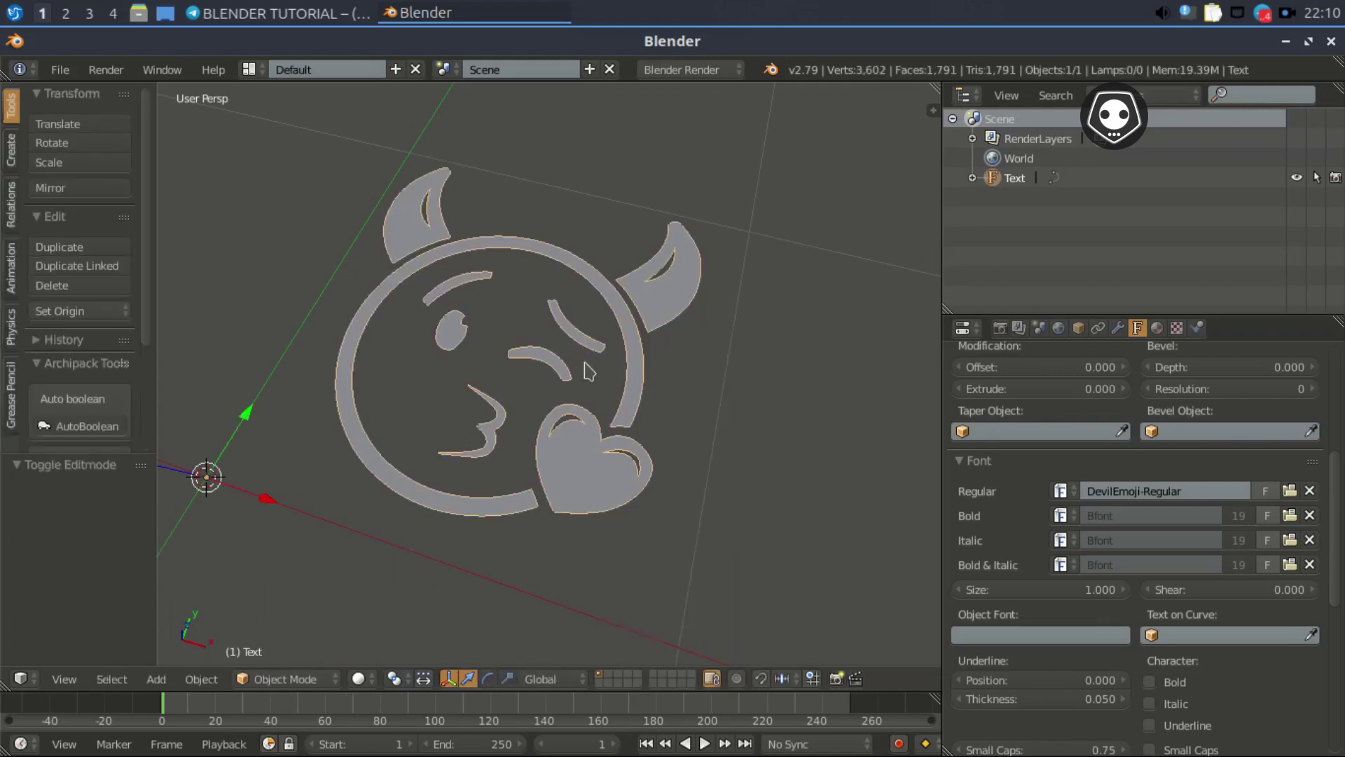
- Check the emoji's outline in wireframe and return to solid shading
{"action": "key", "text": "z"}
{"action": "scroll", "coordinate": [571, 405], "scroll_direction": "up", "scroll_amount": 2}
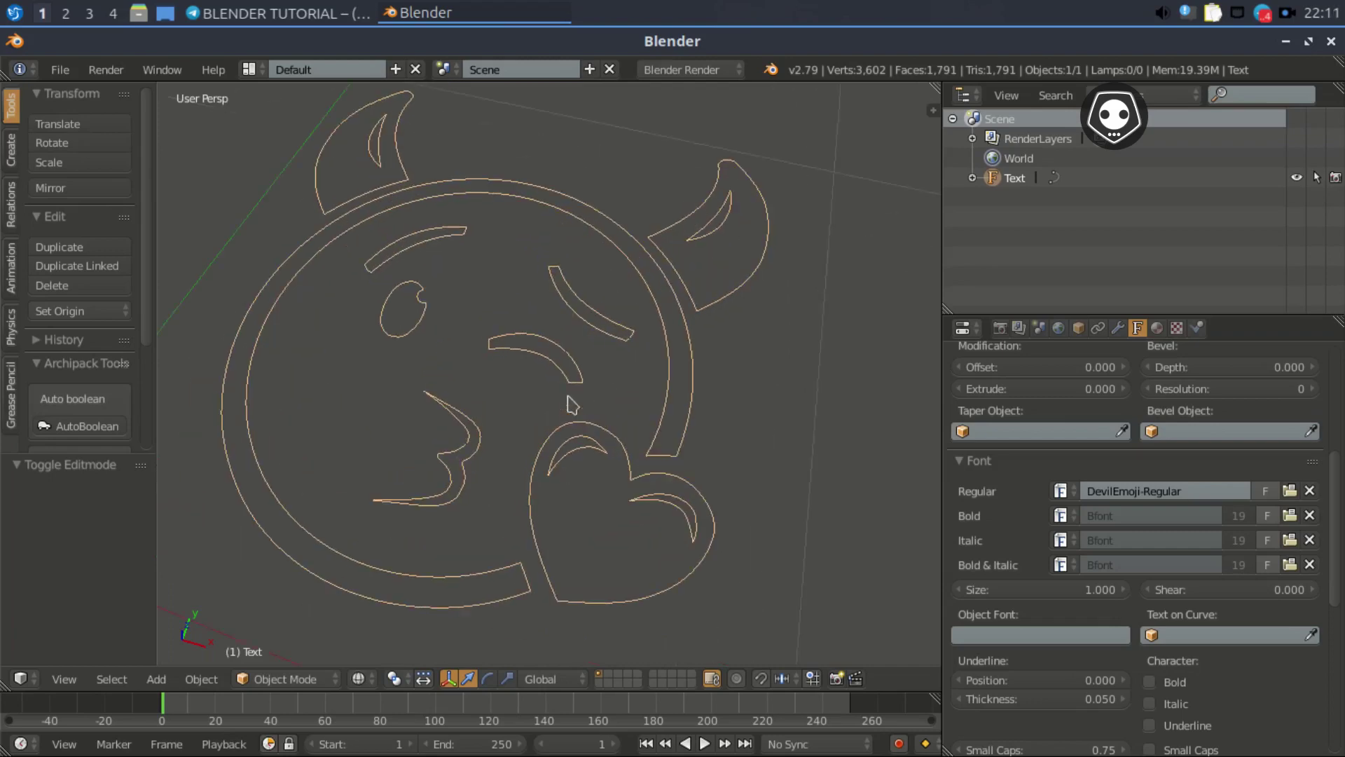
{"action": "key", "text": "z"}
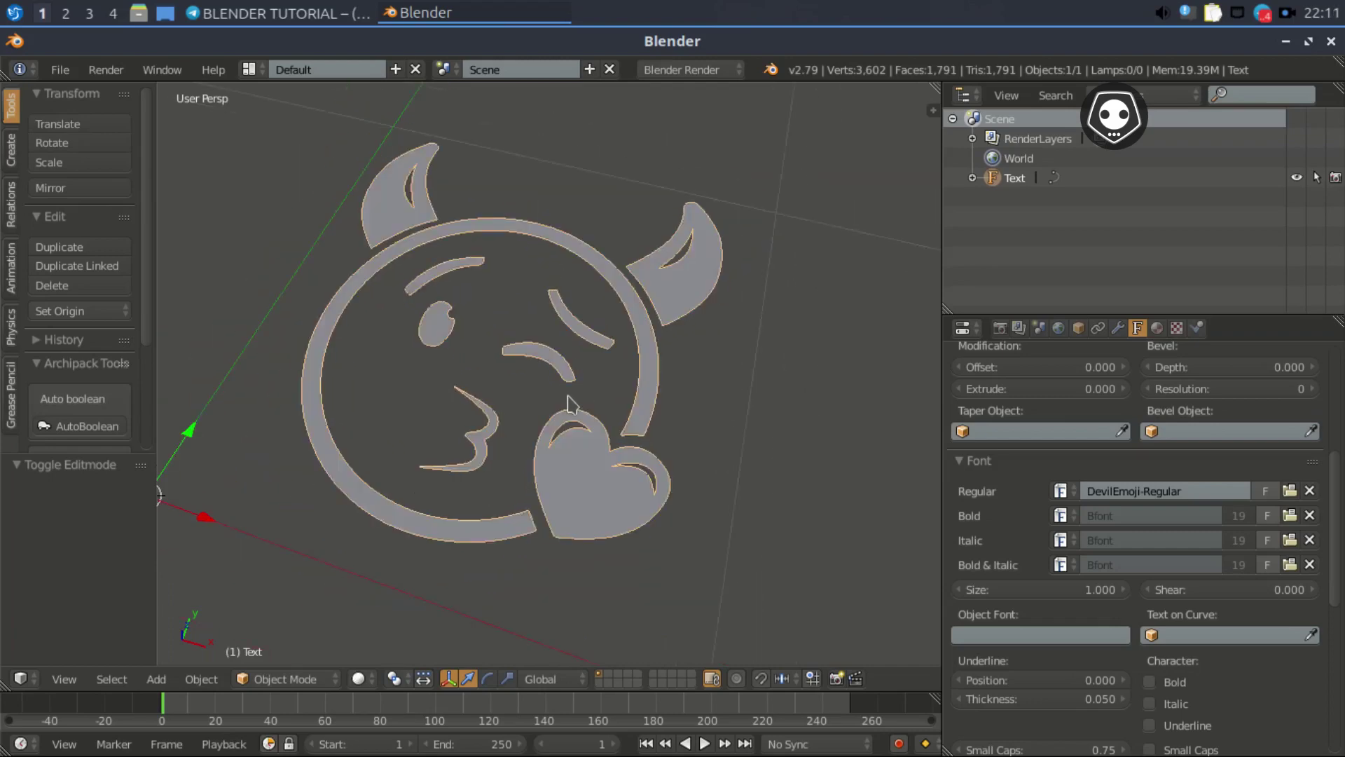
- Extrude the emoji text by 0.019 to give it thickness
{"action": "scroll", "coordinate": [571, 405], "scroll_direction": "up", "scroll_amount": 1}
{"action": "middle_click_drag", "start_coordinate": [604, 395], "coordinate": [699, 404], "text": "shift"}
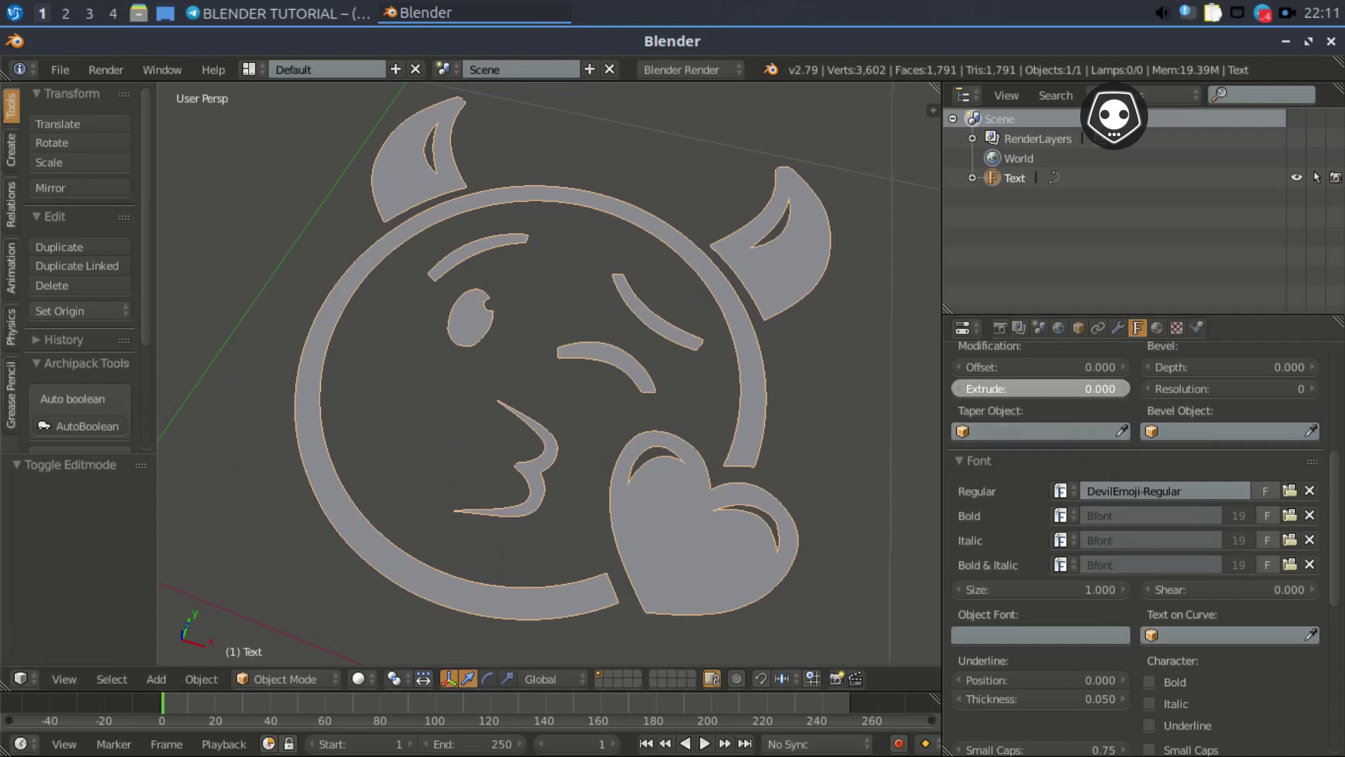
{"action": "left_click_drag", "start_coordinate": [1002, 389], "coordinate": [1028, 390]}
{"action": "middle_click_drag", "start_coordinate": [633, 448], "coordinate": [600, 369]}
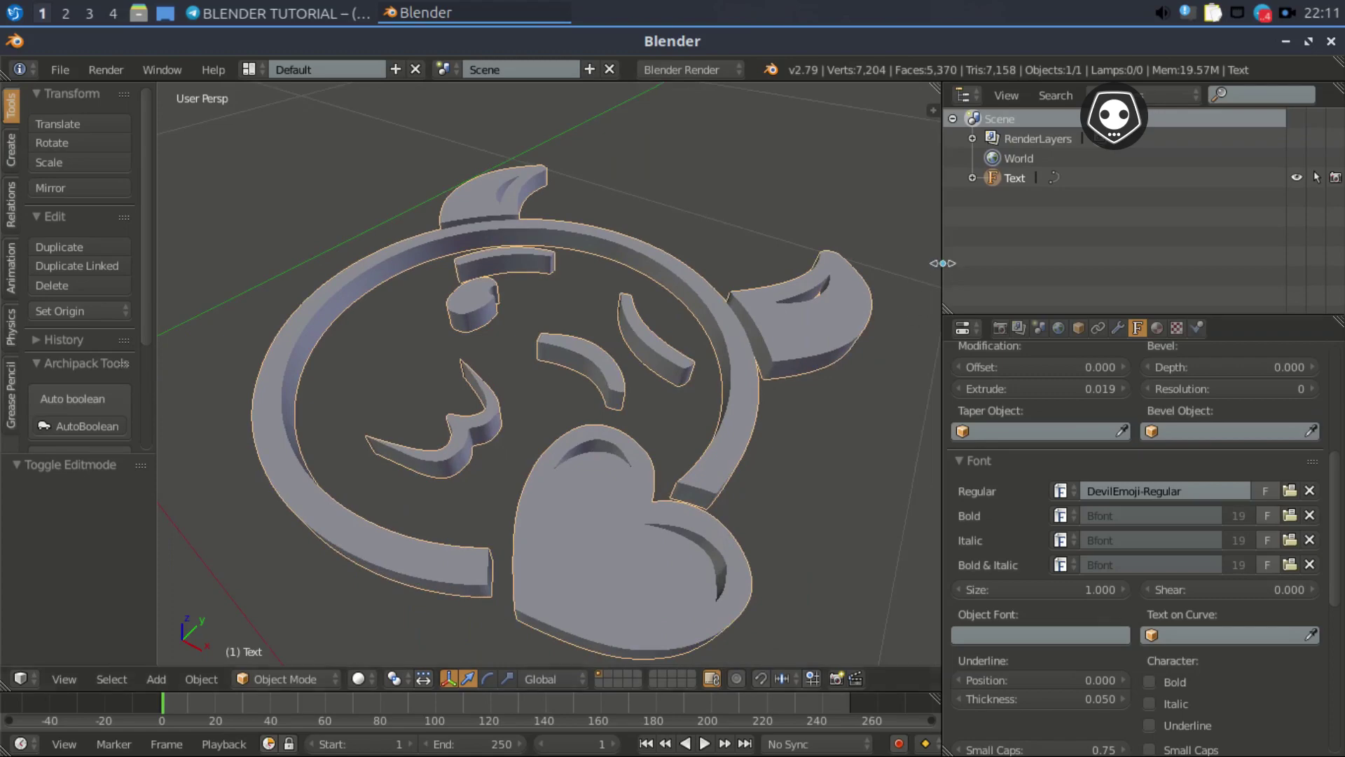
- Widen the 3D viewport by narrowing the outliner and properties area, and hide the tool shelf
{"action": "left_click_drag", "start_coordinate": [941, 261], "coordinate": [1064, 259]}
{"action": "key", "text": "t"}
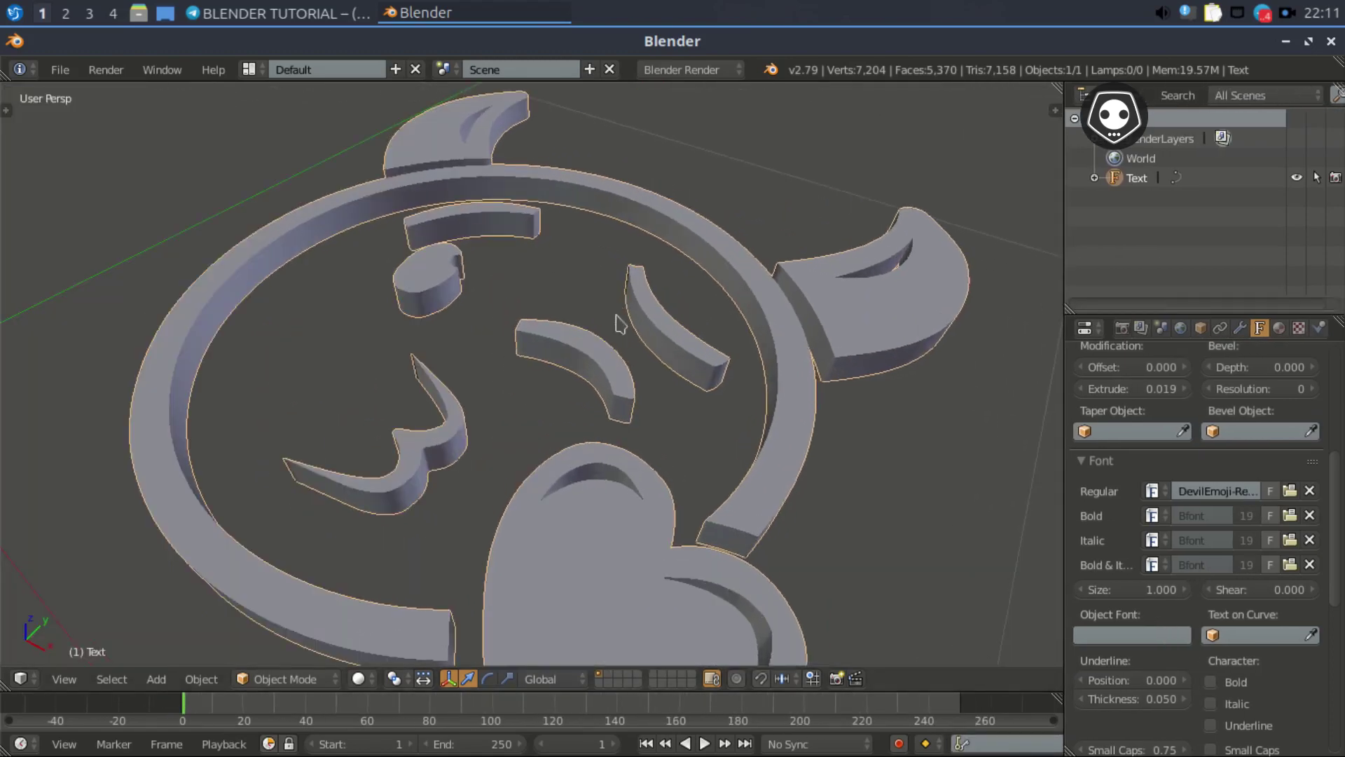
{"action": "scroll", "coordinate": [623, 424], "scroll_direction": "up", "scroll_amount": 1}
{"action": "scroll", "coordinate": [629, 440], "scroll_direction": "down", "scroll_amount": 4}
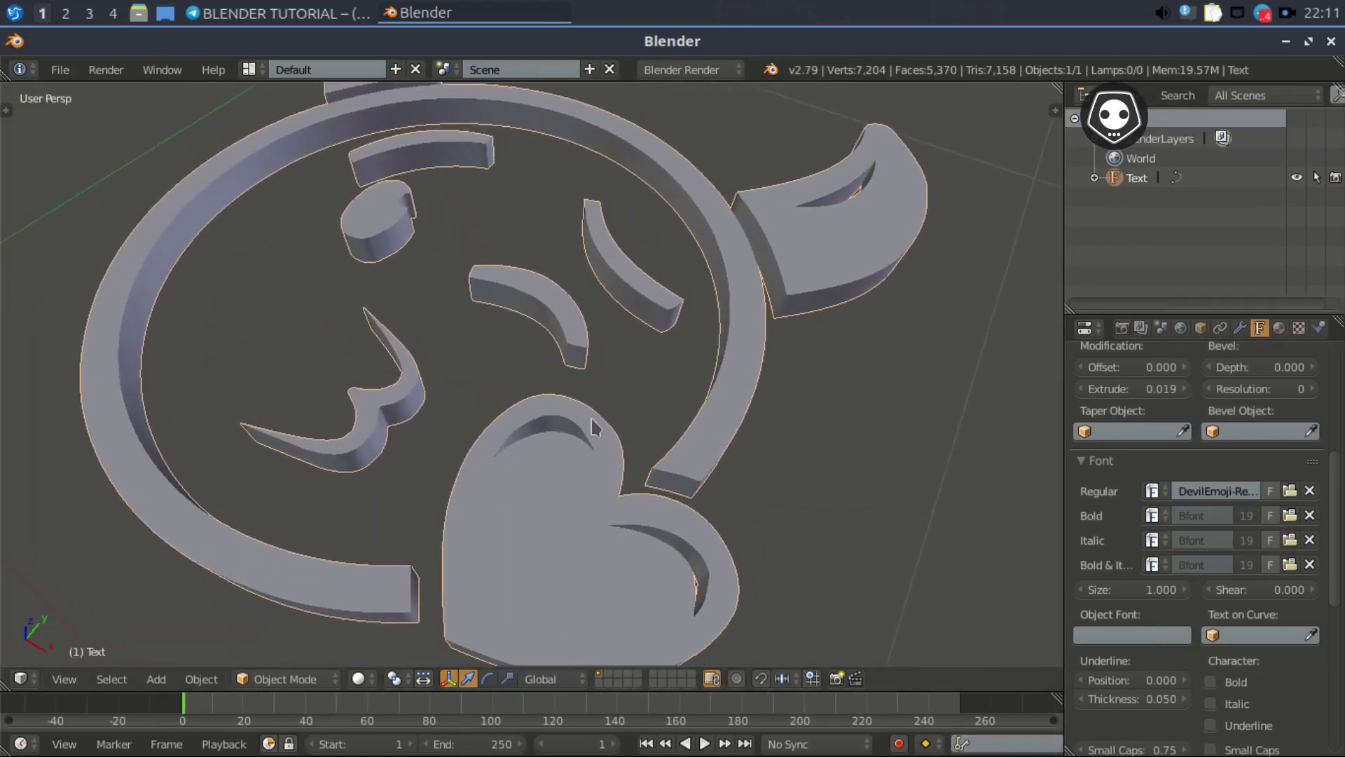
{"action": "middle_click_drag", "start_coordinate": [548, 437], "coordinate": [573, 468]}
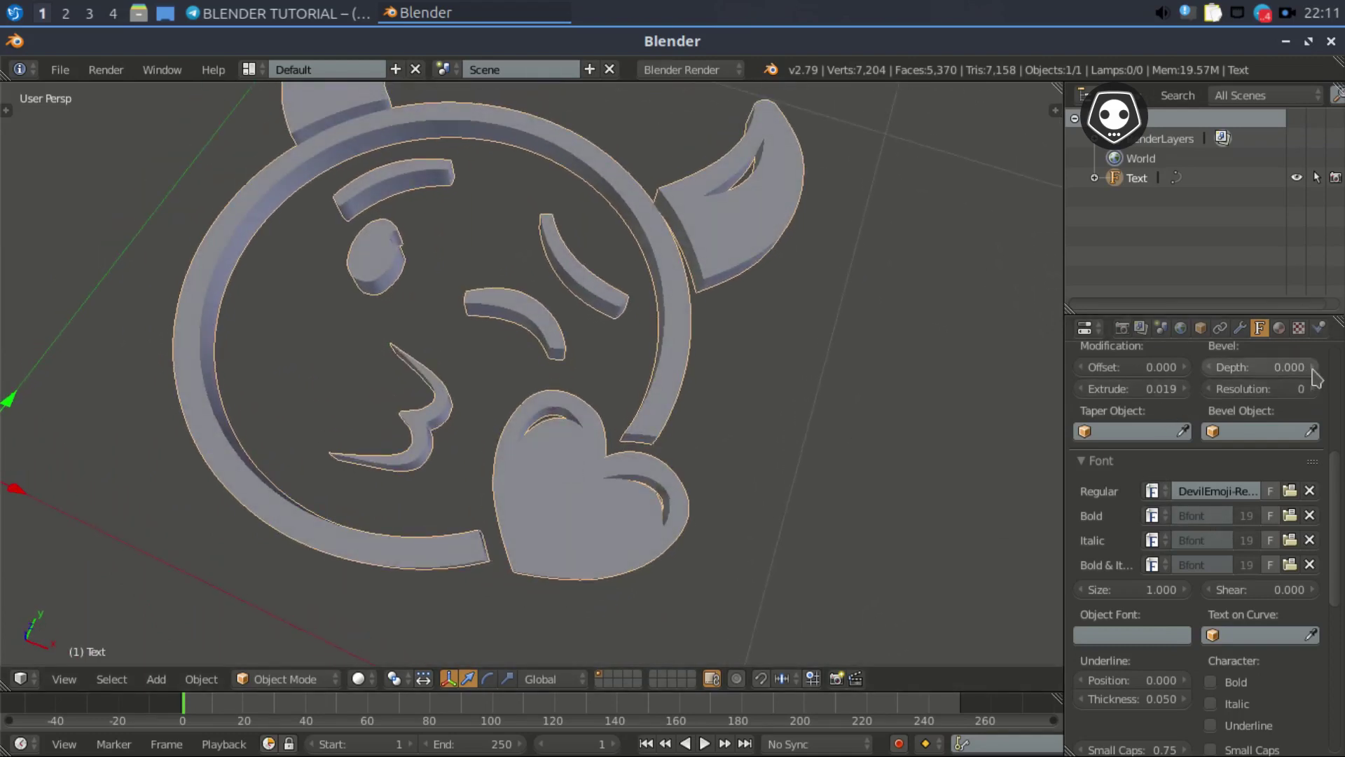
- Try a bevel depth of 0.003 on the emoji and examine its edges up close
{"action": "left_click_drag", "start_coordinate": [1257, 366], "coordinate": [1272, 366]}
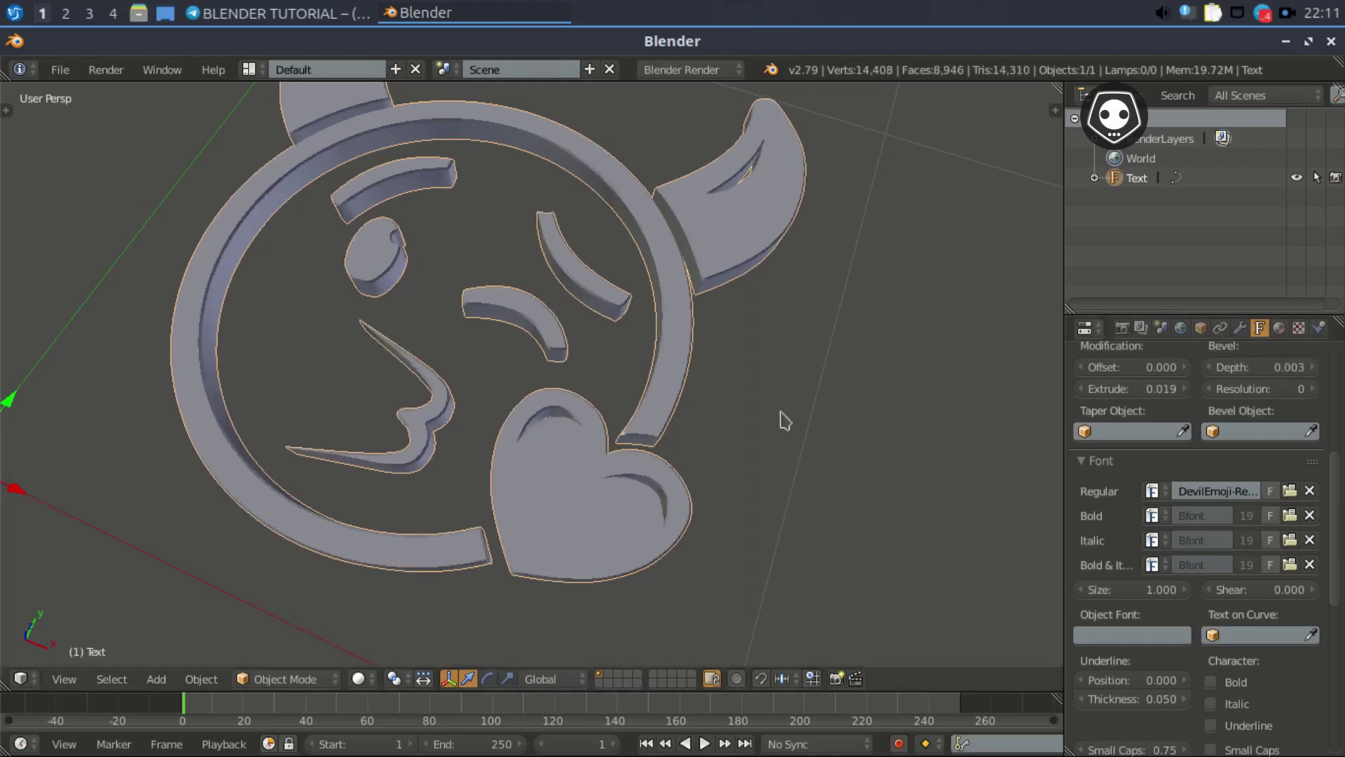
{"action": "scroll", "coordinate": [705, 434], "scroll_direction": "up", "scroll_amount": 3}
{"action": "middle_click_drag", "start_coordinate": [702, 428], "coordinate": [618, 350]}
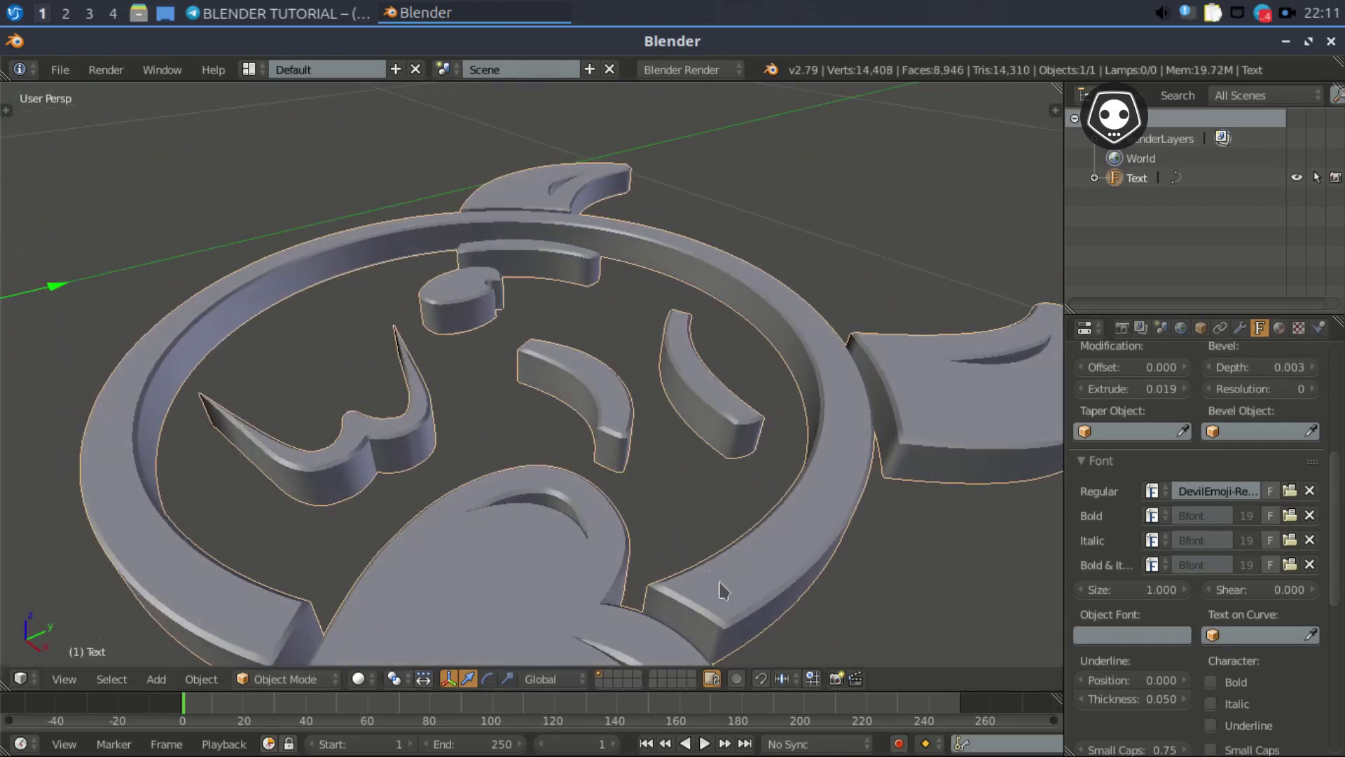
{"action": "middle_click_drag", "start_coordinate": [749, 603], "coordinate": [605, 459], "text": "shift"}
{"action": "scroll", "coordinate": [604, 467], "scroll_direction": "up", "scroll_amount": 4}
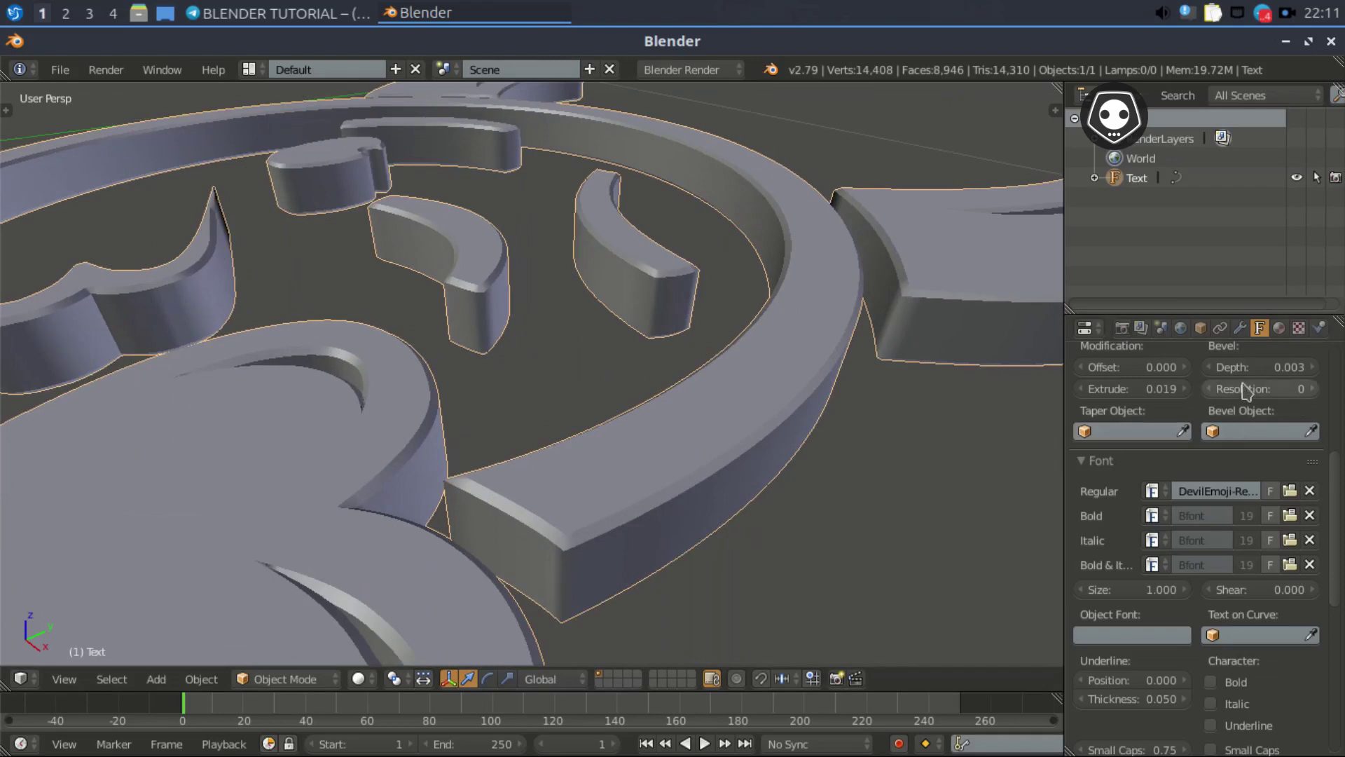
- Reset the emoji's bevel depth to 0, set it to 0.001 and raise it to 0.002
{"action": "left_click", "coordinate": [1244, 365]}
{"action": "type", "text": "0"}
{"action": "key", "text": "Return"}
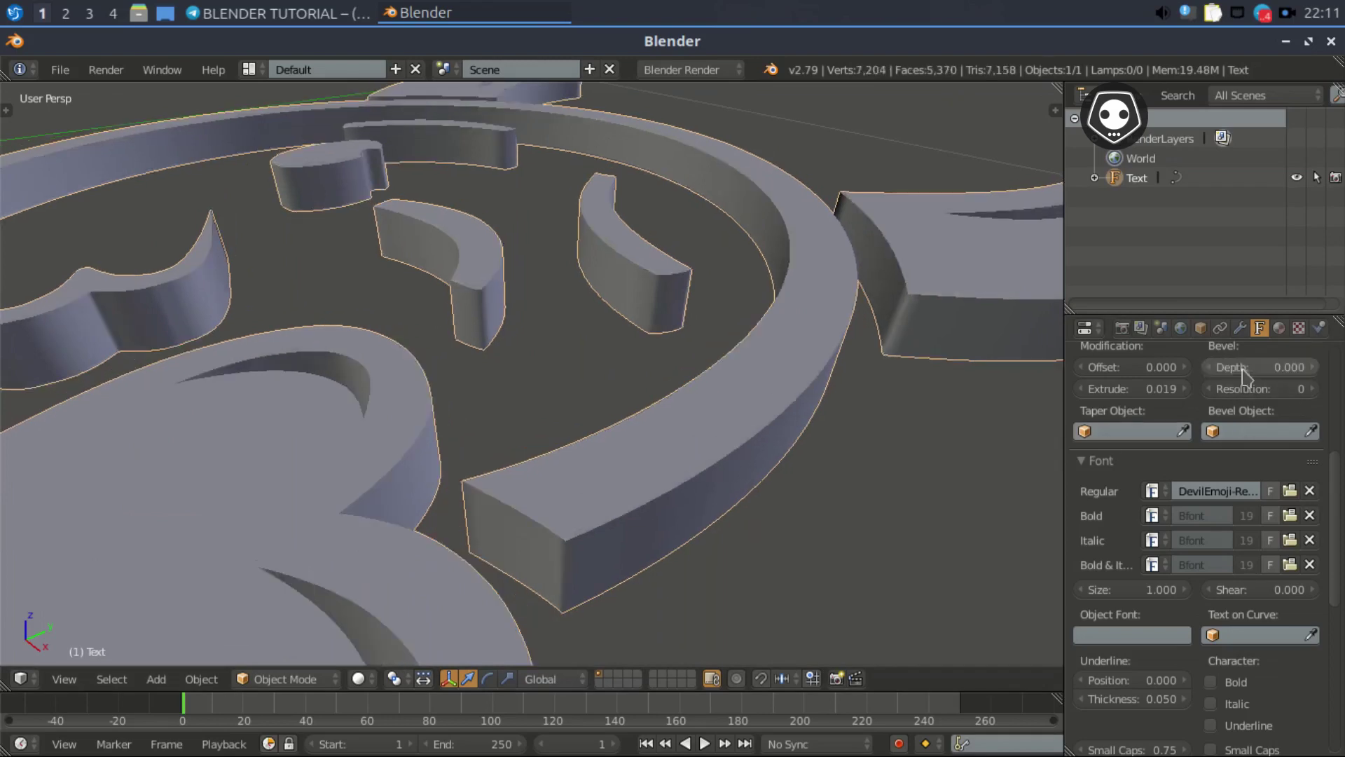
{"action": "left_click", "coordinate": [1288, 365]}
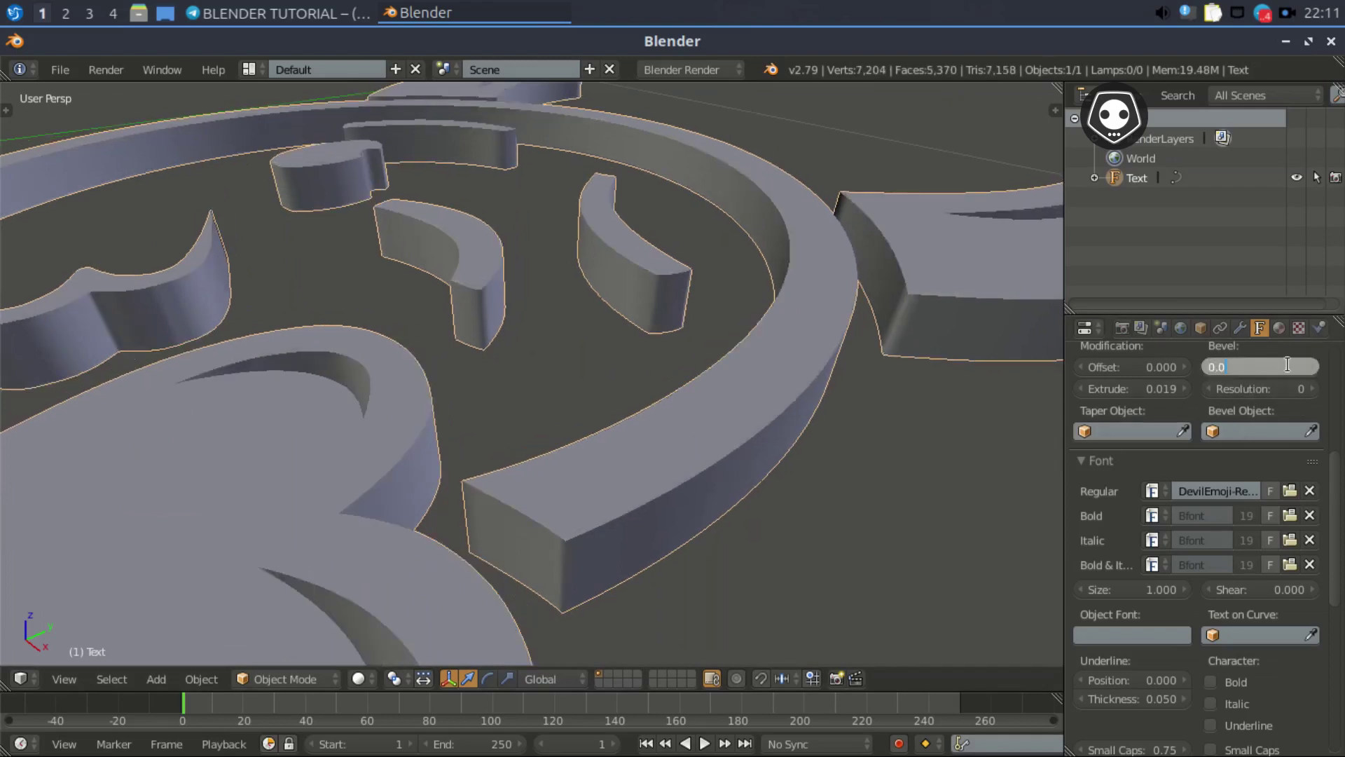
{"action": "type", "text": "0.001"}
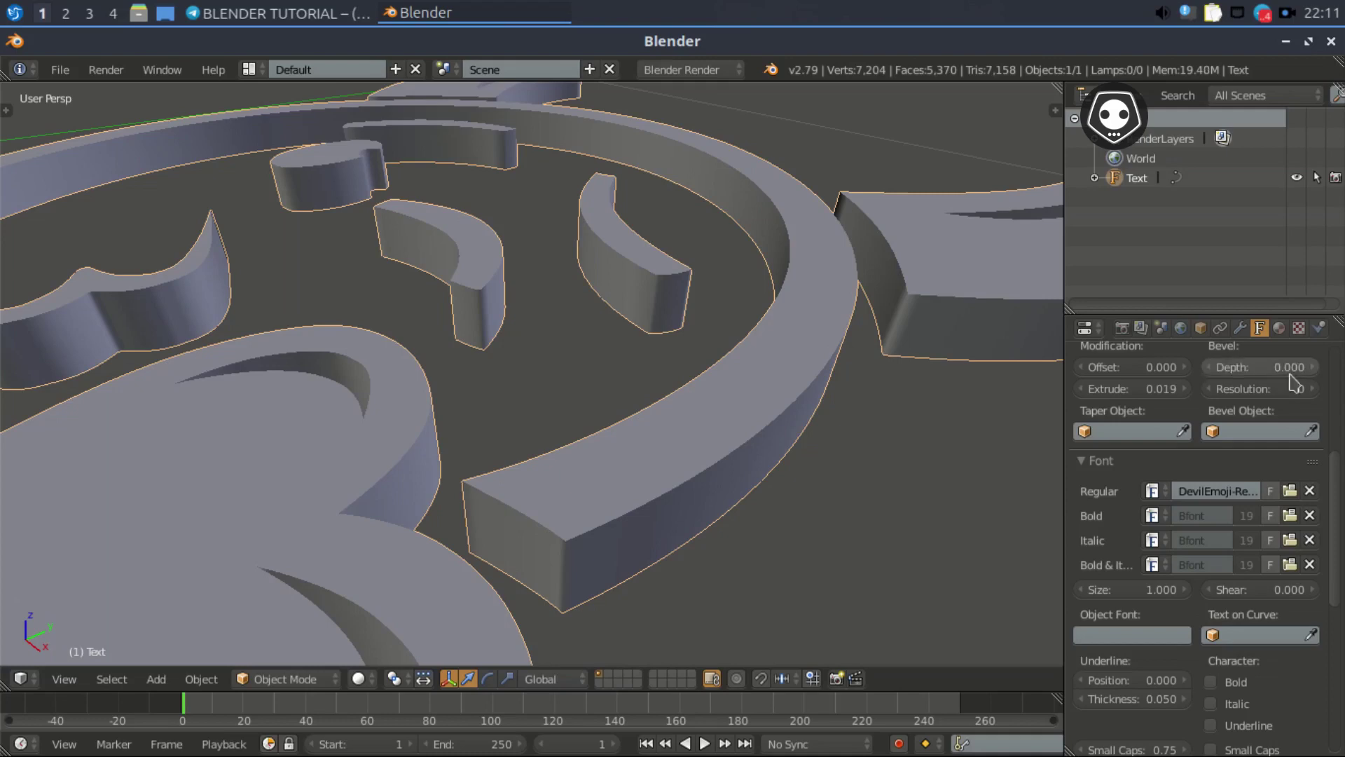
{"action": "key", "text": "Return"}
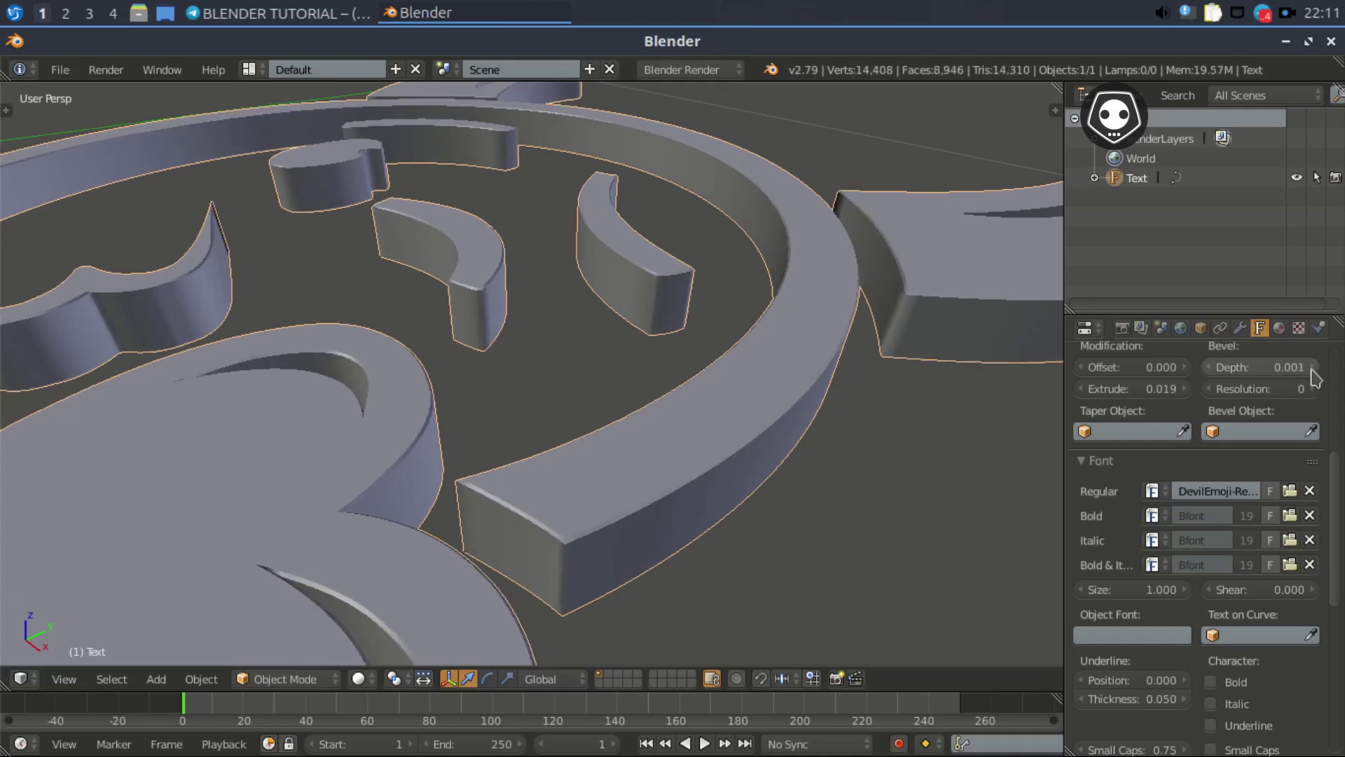
{"action": "left_click", "coordinate": [1313, 368]}
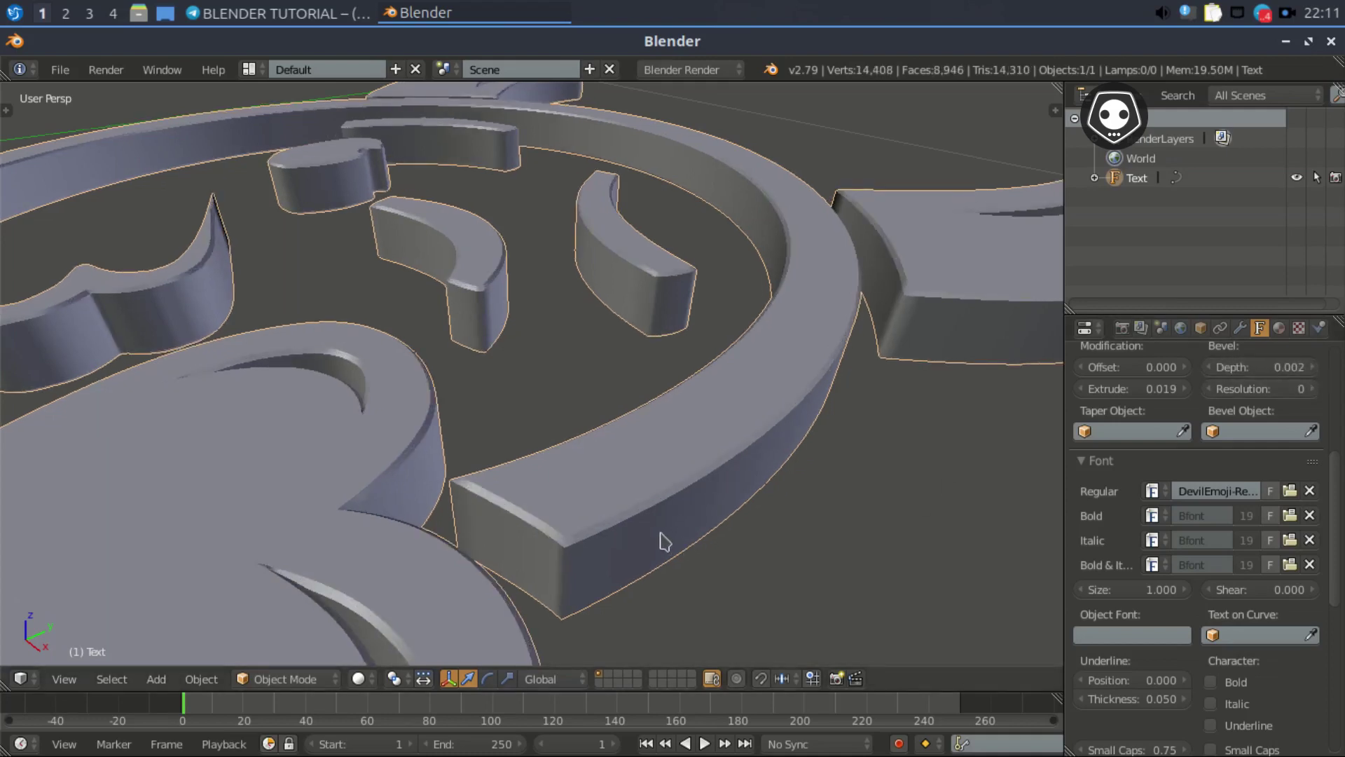
- Raise the bevel resolution to 2 while viewing the emoji in wireframe, and return to solid shading
{"action": "key", "text": "z"}
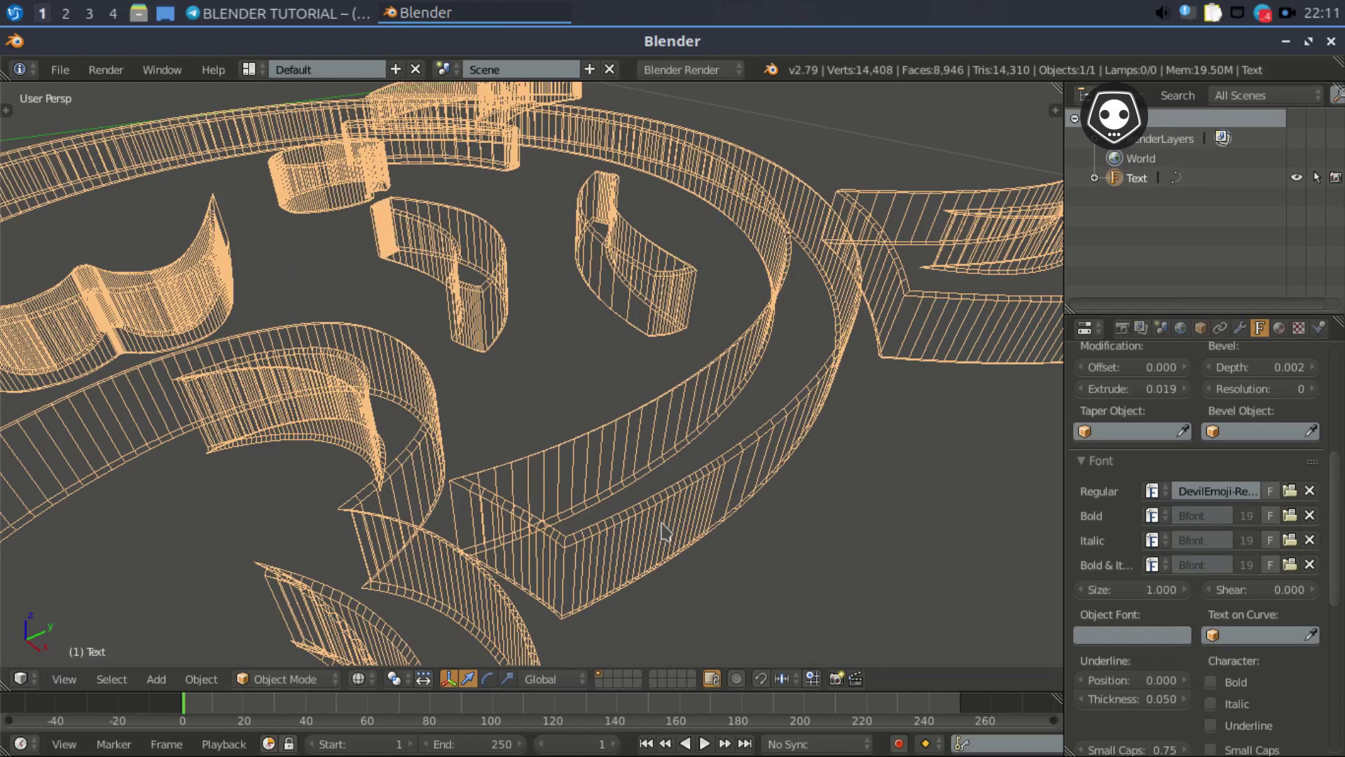
{"action": "left_click", "coordinate": [1316, 390]}
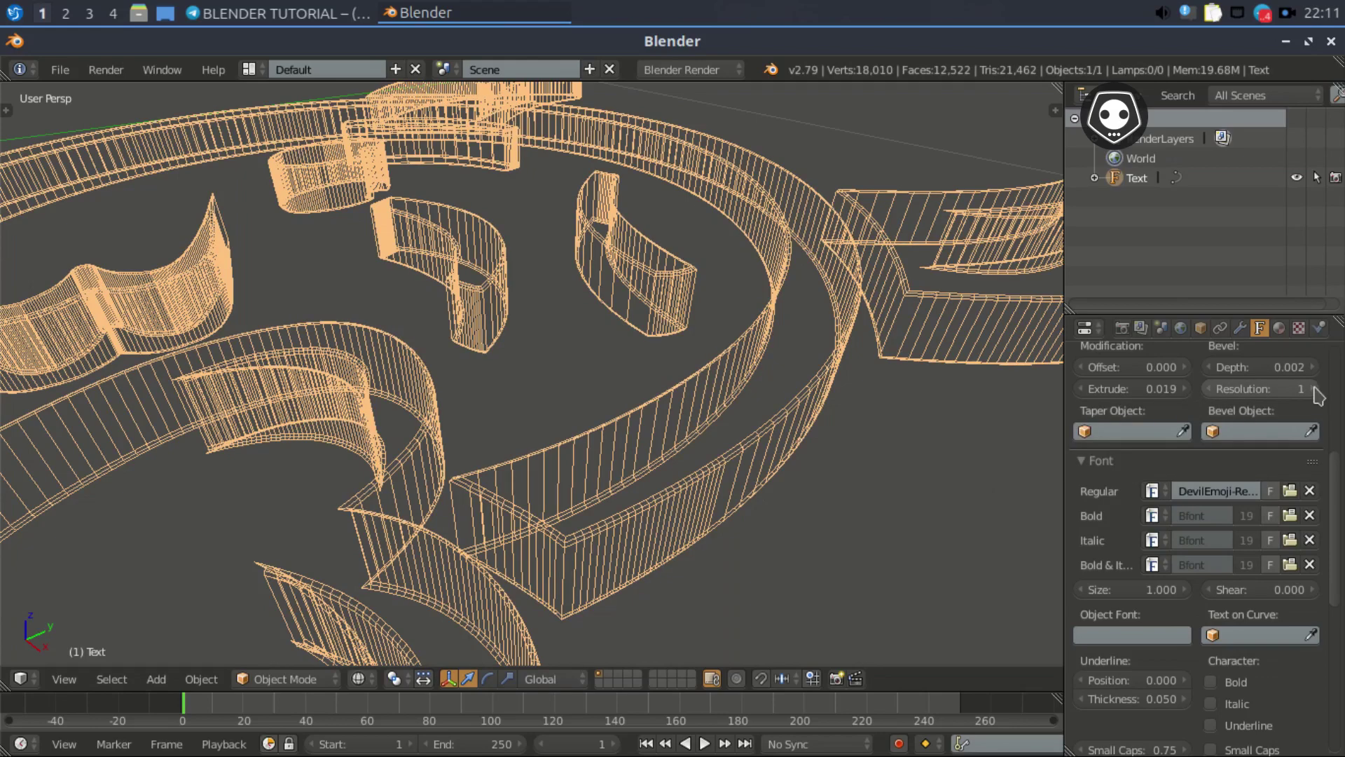
{"action": "left_click", "coordinate": [1316, 389]}
{"action": "middle_click_drag", "start_coordinate": [796, 456], "coordinate": [745, 471]}
{"action": "key", "text": "z"}
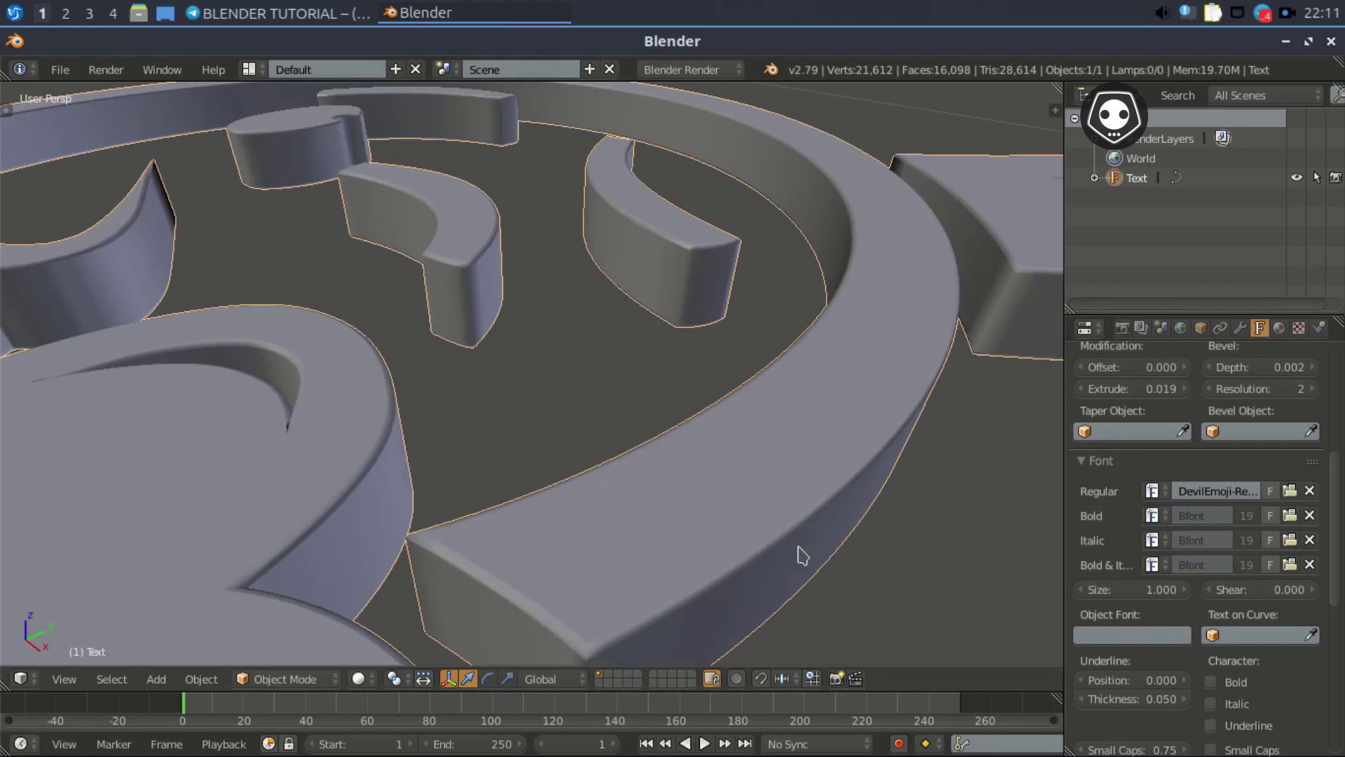
- Bring the whole kissing emoji back into view from above and switch its text object to Edit Mode
{"action": "scroll", "coordinate": [799, 544], "scroll_direction": "down", "scroll_amount": 2}
{"action": "middle_click_drag", "start_coordinate": [687, 506], "coordinate": [744, 513]}
{"action": "scroll", "coordinate": [750, 521], "scroll_direction": "down", "scroll_amount": 5}
{"action": "middle_click_drag", "start_coordinate": [519, 515], "coordinate": [574, 594]}
{"action": "middle_click_drag", "start_coordinate": [473, 527], "coordinate": [605, 529]}
{"action": "scroll", "coordinate": [604, 529], "scroll_direction": "down", "scroll_amount": 3}
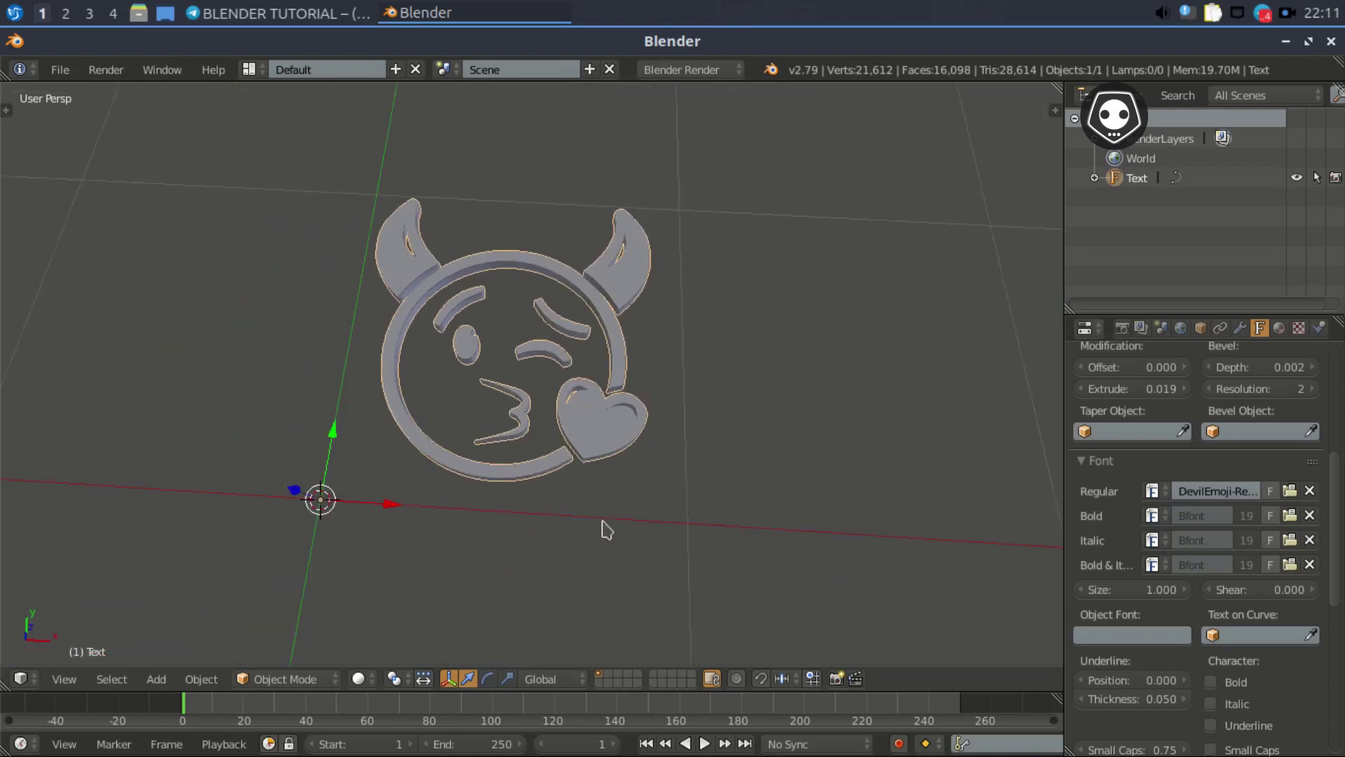
{"action": "key", "text": "Tab"}
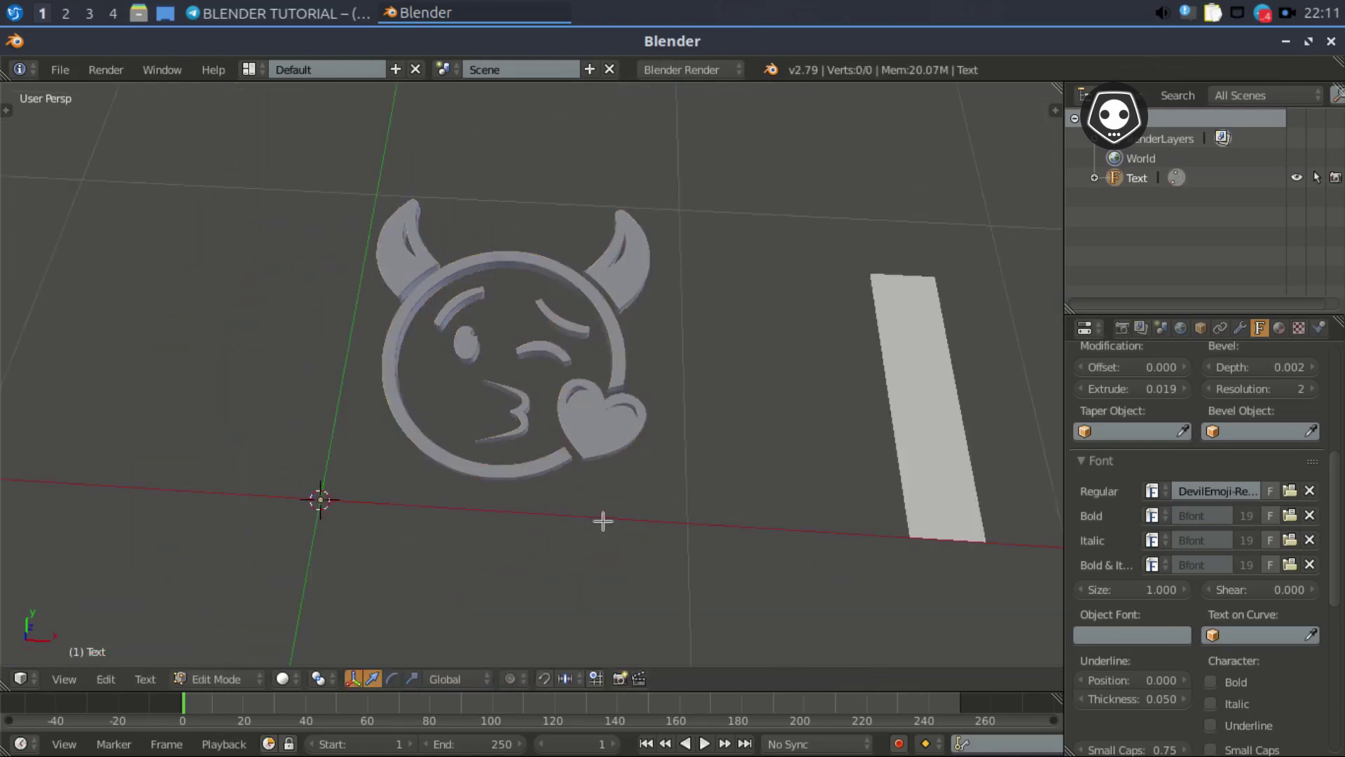
{"action": "left_click", "coordinate": [213, 679]}
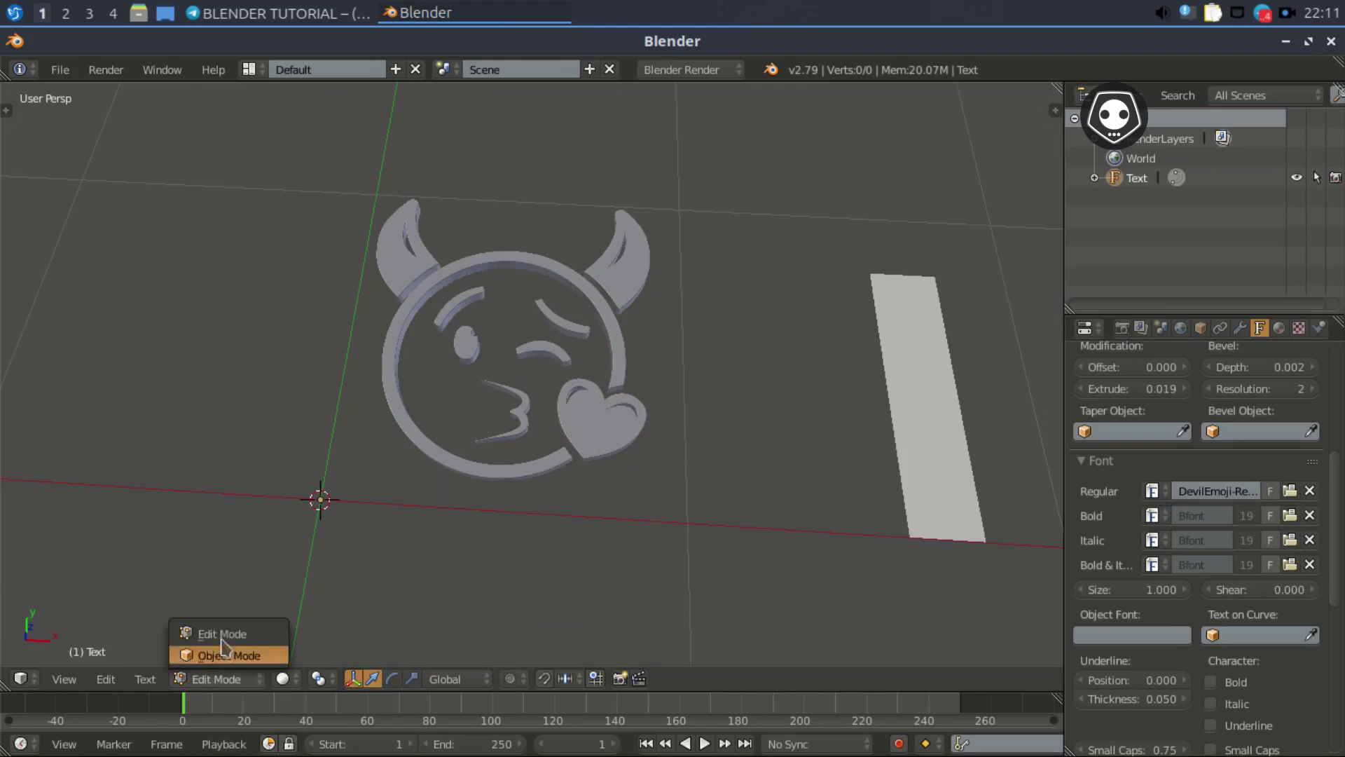
{"action": "left_click", "coordinate": [217, 655]}
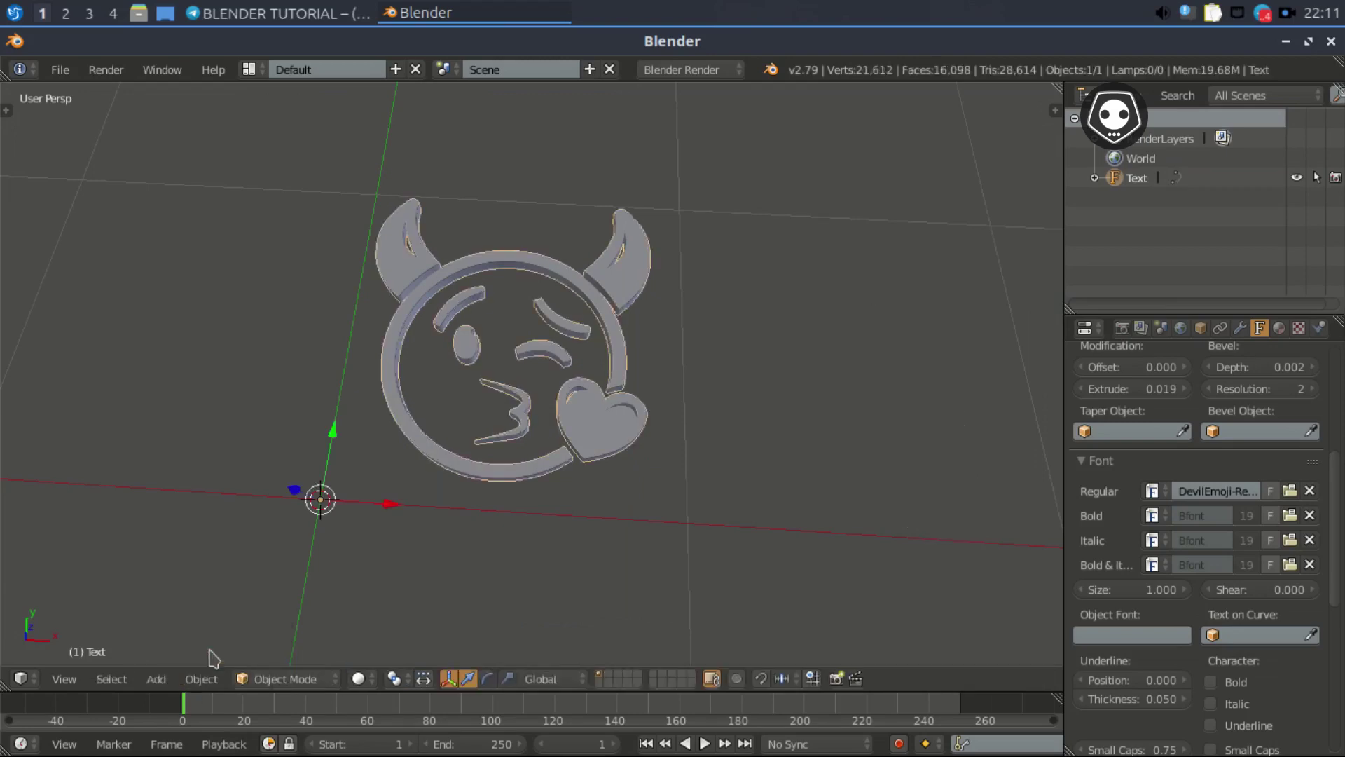
{"action": "left_click", "coordinate": [239, 683]}
{"action": "left_click", "coordinate": [261, 637]}
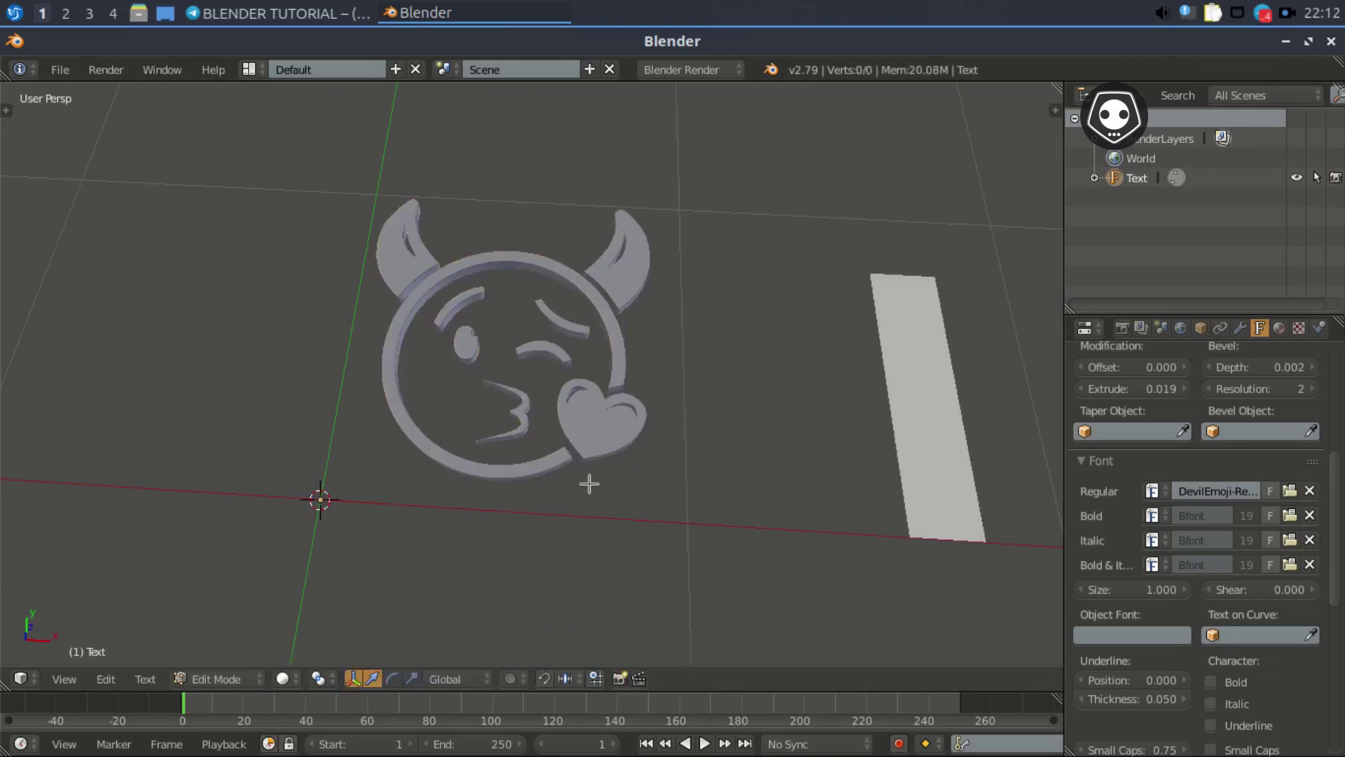
- Replace the kissing emoji with a row of four: winking with tongue out, kissing, heart-eyed and winking again, and return to Object Mode
{"action": "scroll", "coordinate": [589, 483], "scroll_direction": "down", "scroll_amount": 3}
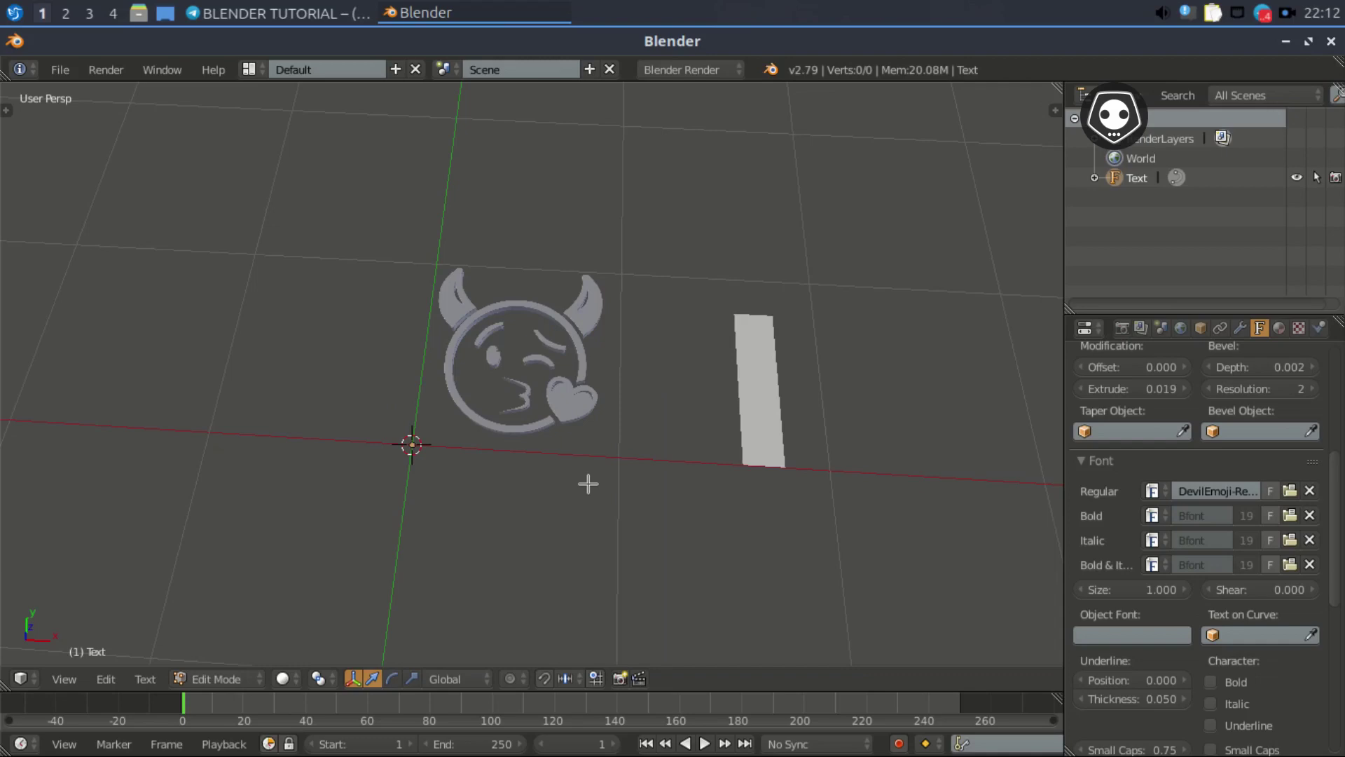
{"action": "key", "text": "BackSpace"}
{"action": "key", "text": "BackSpace"}
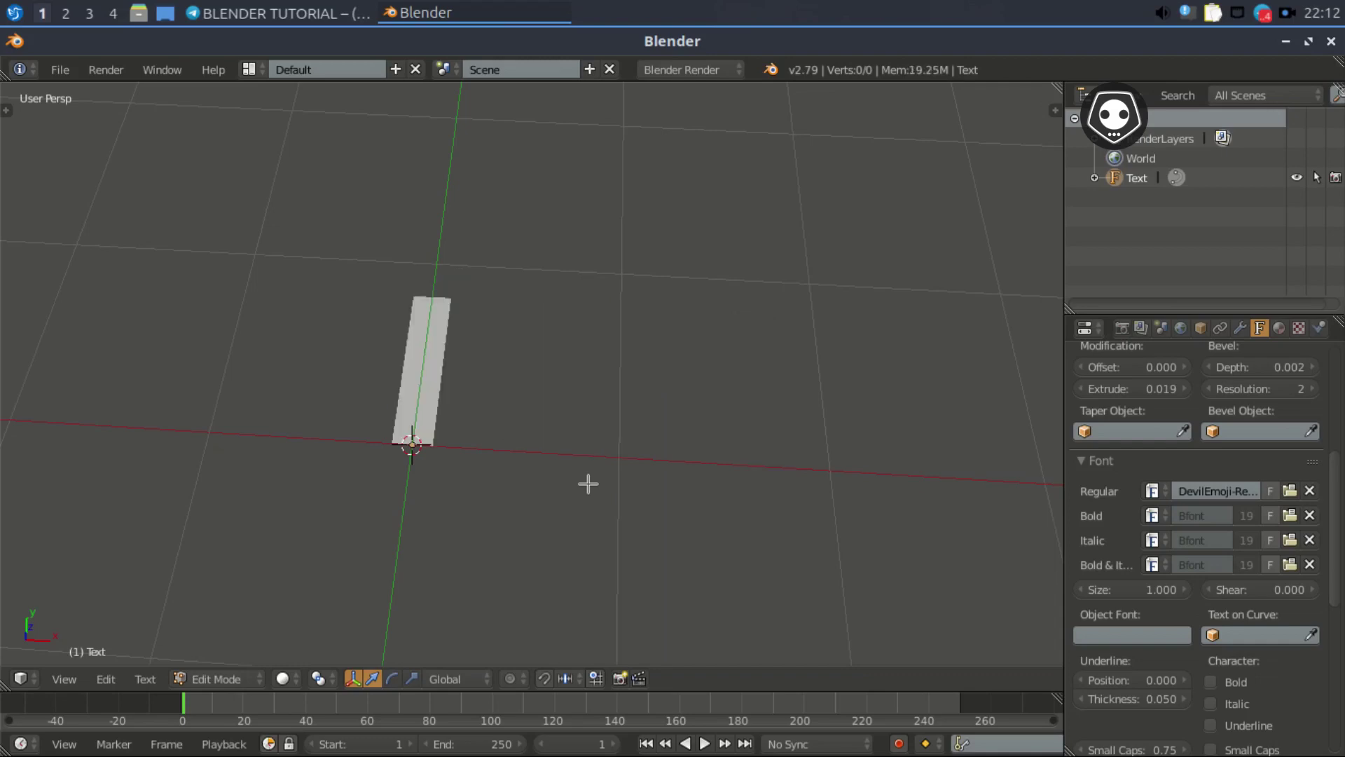
{"action": "type", "text": "a"}
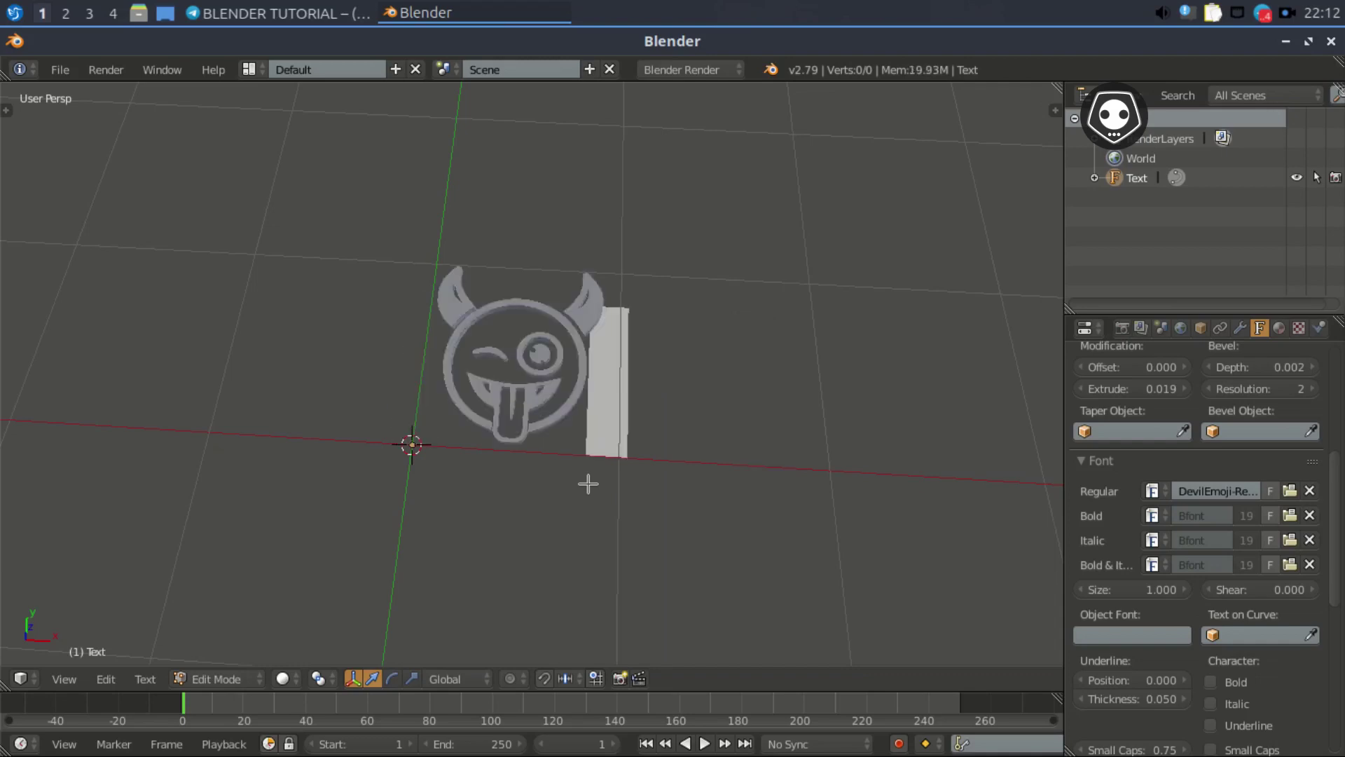
{"action": "type", "text": "bc"}
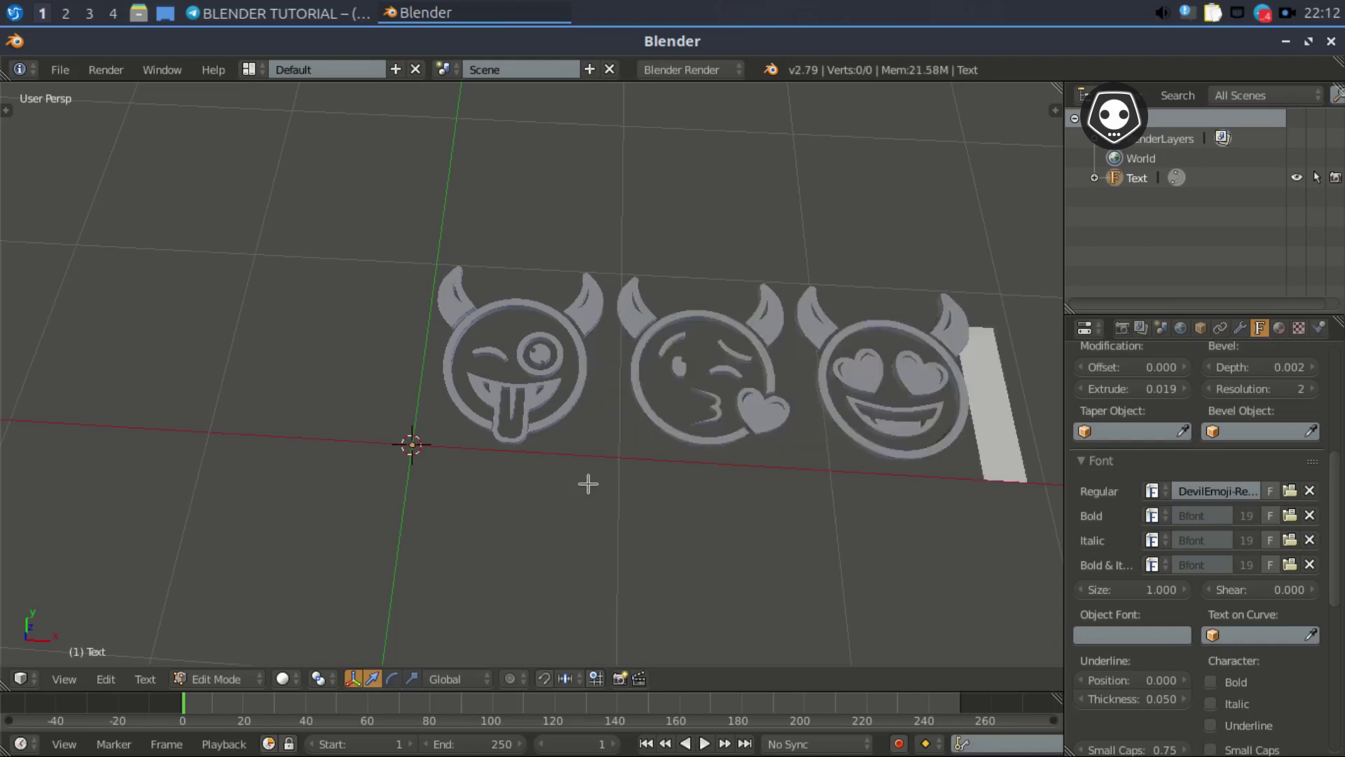
{"action": "type", "text": "d"}
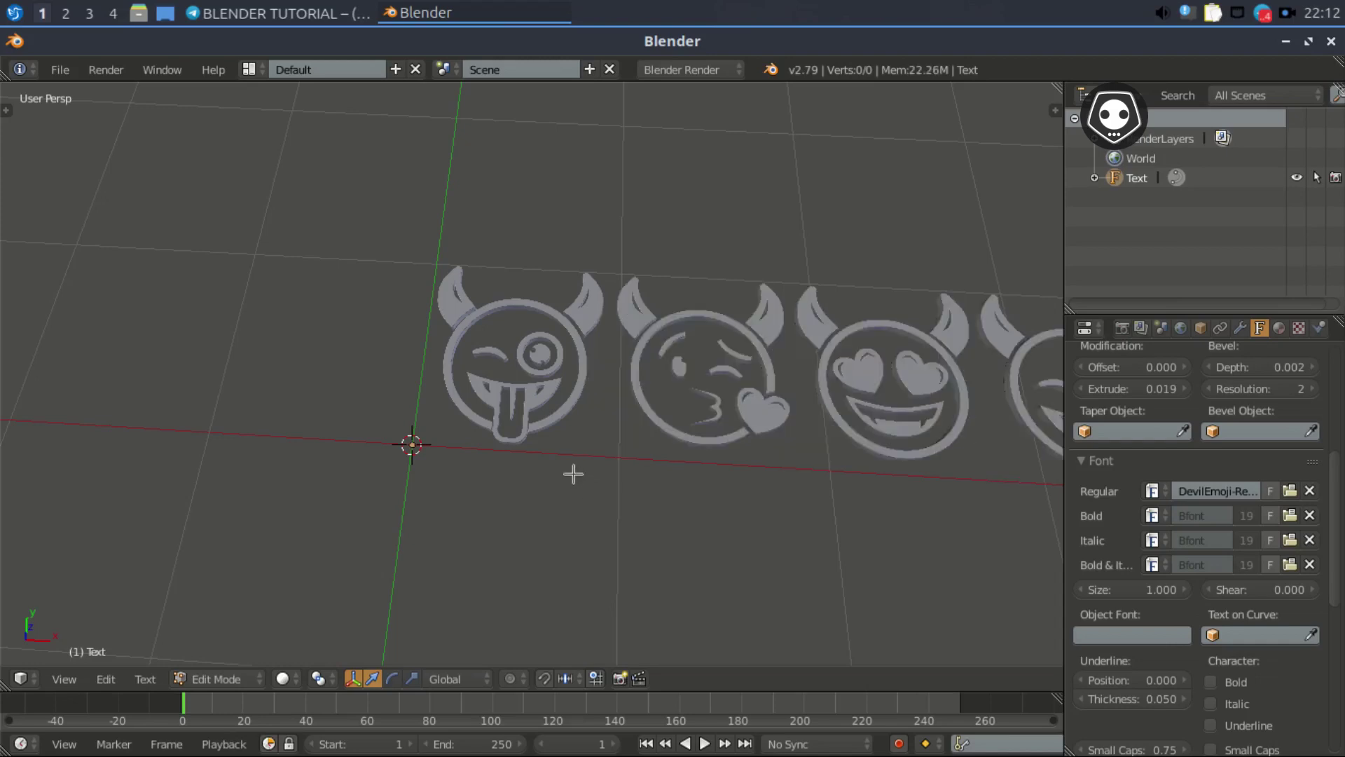
{"action": "middle_click_drag", "start_coordinate": [597, 466], "coordinate": [421, 490], "text": "shift"}
{"action": "key", "text": "Tab"}
{"action": "scroll", "coordinate": [410, 460], "scroll_direction": "up", "scroll_amount": 4}
{"action": "scroll", "coordinate": [397, 471], "scroll_direction": "down", "scroll_amount": 2}
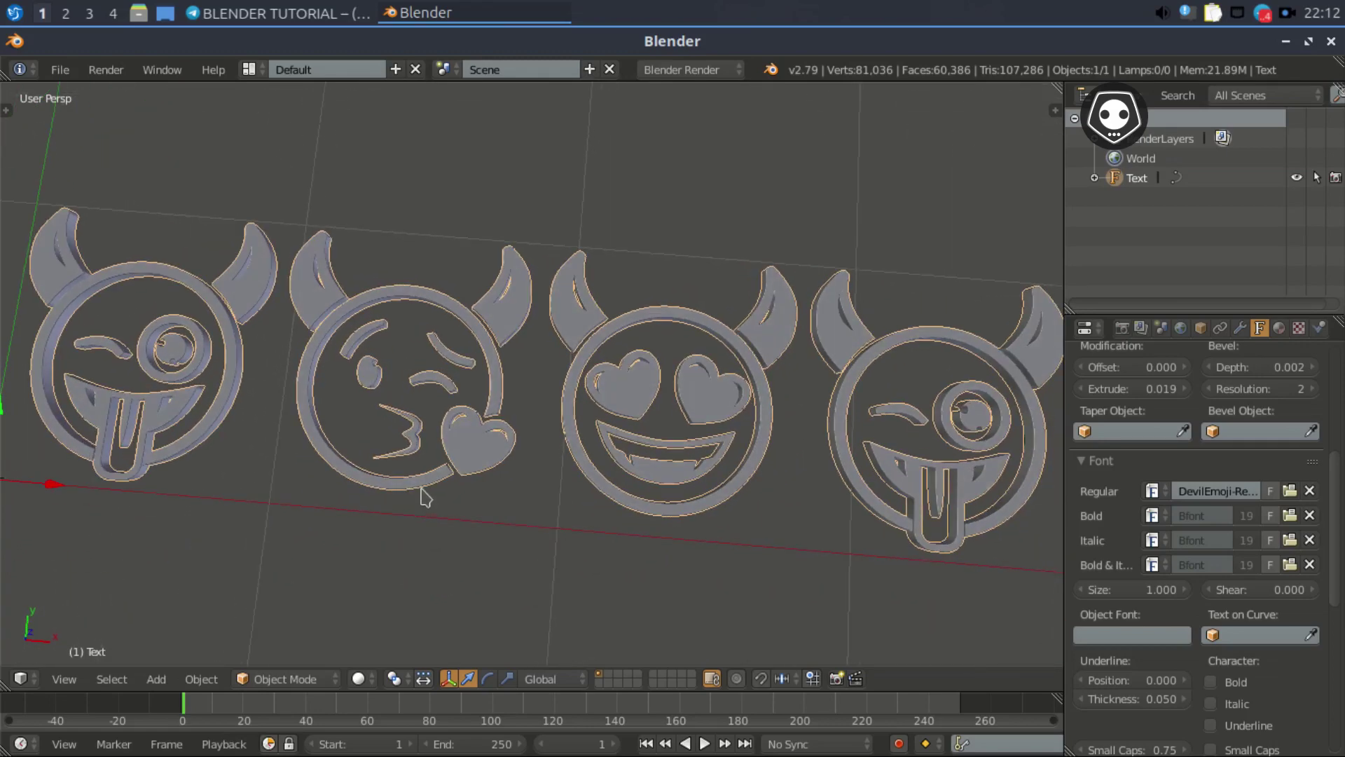
- Replace the last three emojis in the row with a crying face and a wide-eyed laughing face with tears
{"action": "key", "text": "Tab"}
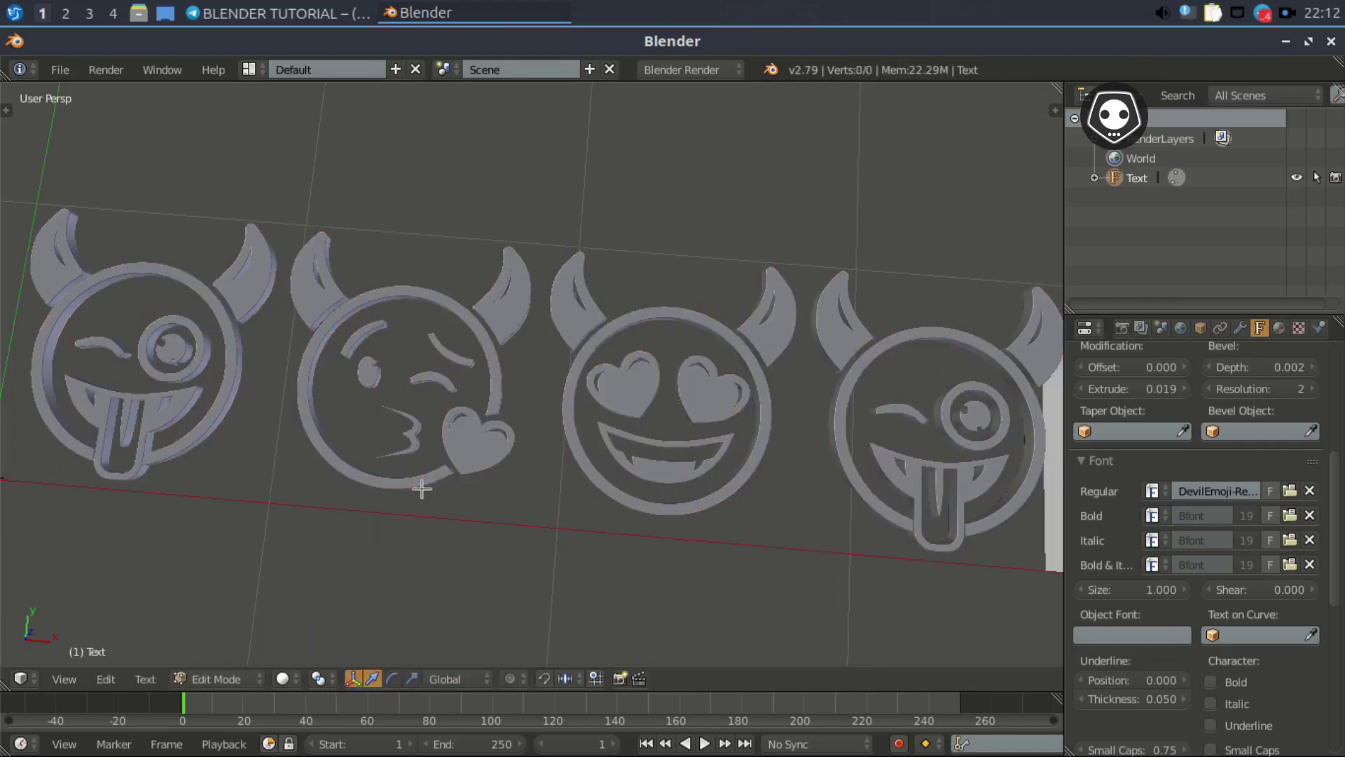
{"action": "key", "text": "BackSpace"}
{"action": "key", "text": "BackSpace"}
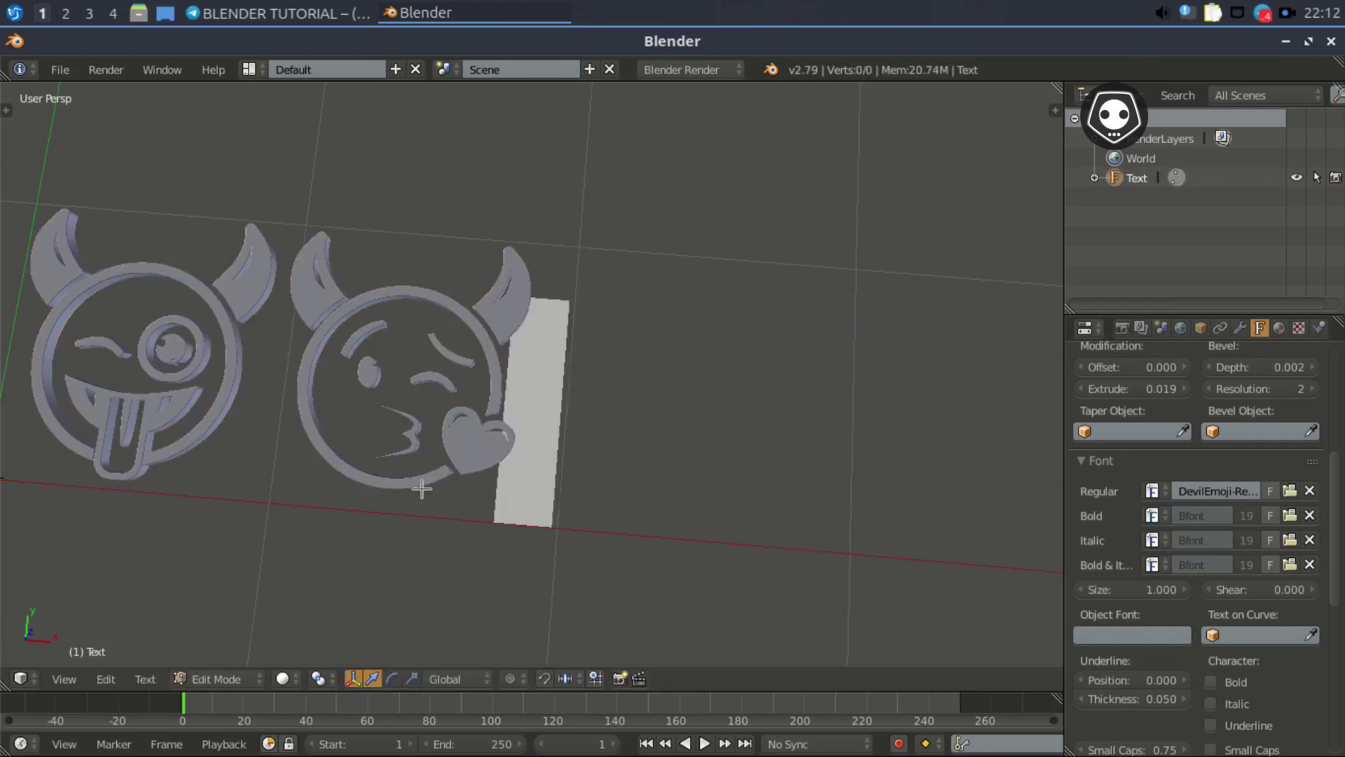
{"action": "key", "text": "BackSpace"}
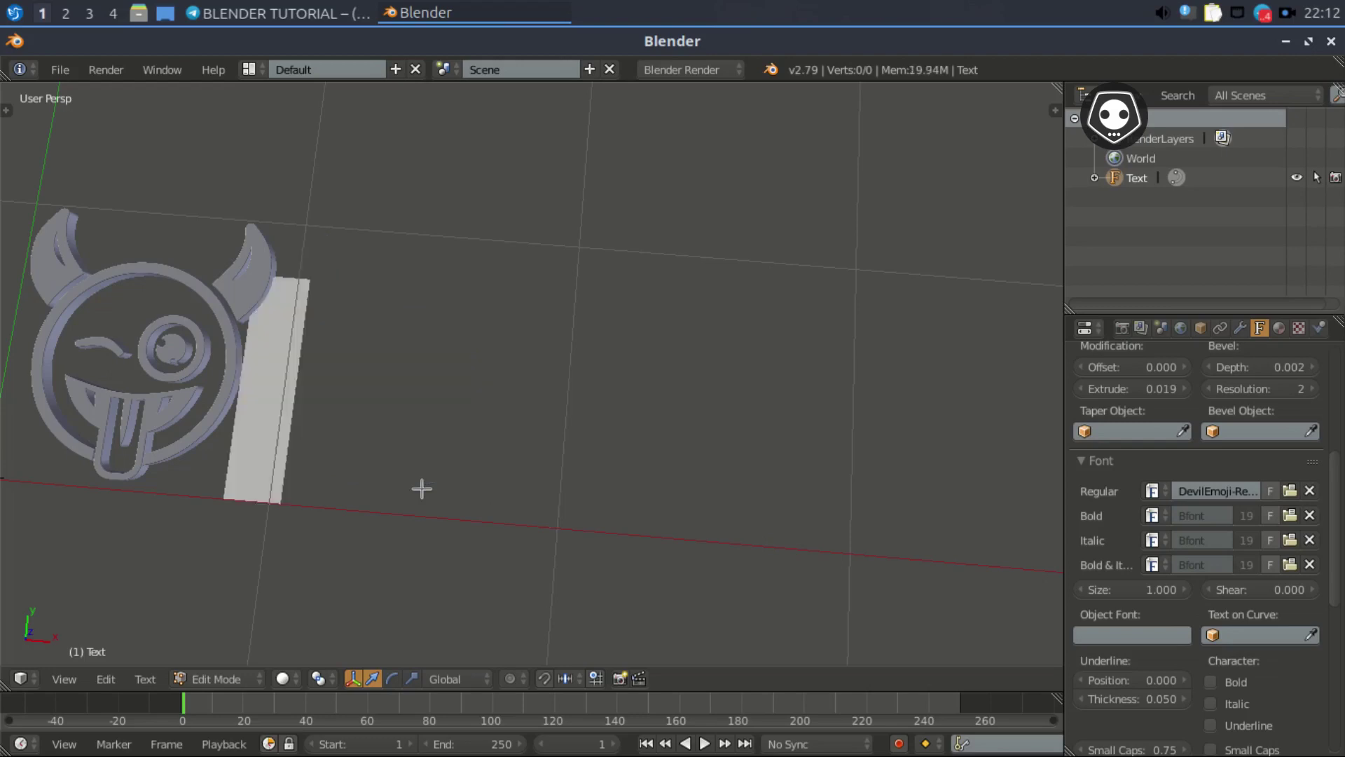
{"action": "type", "text": "b"}
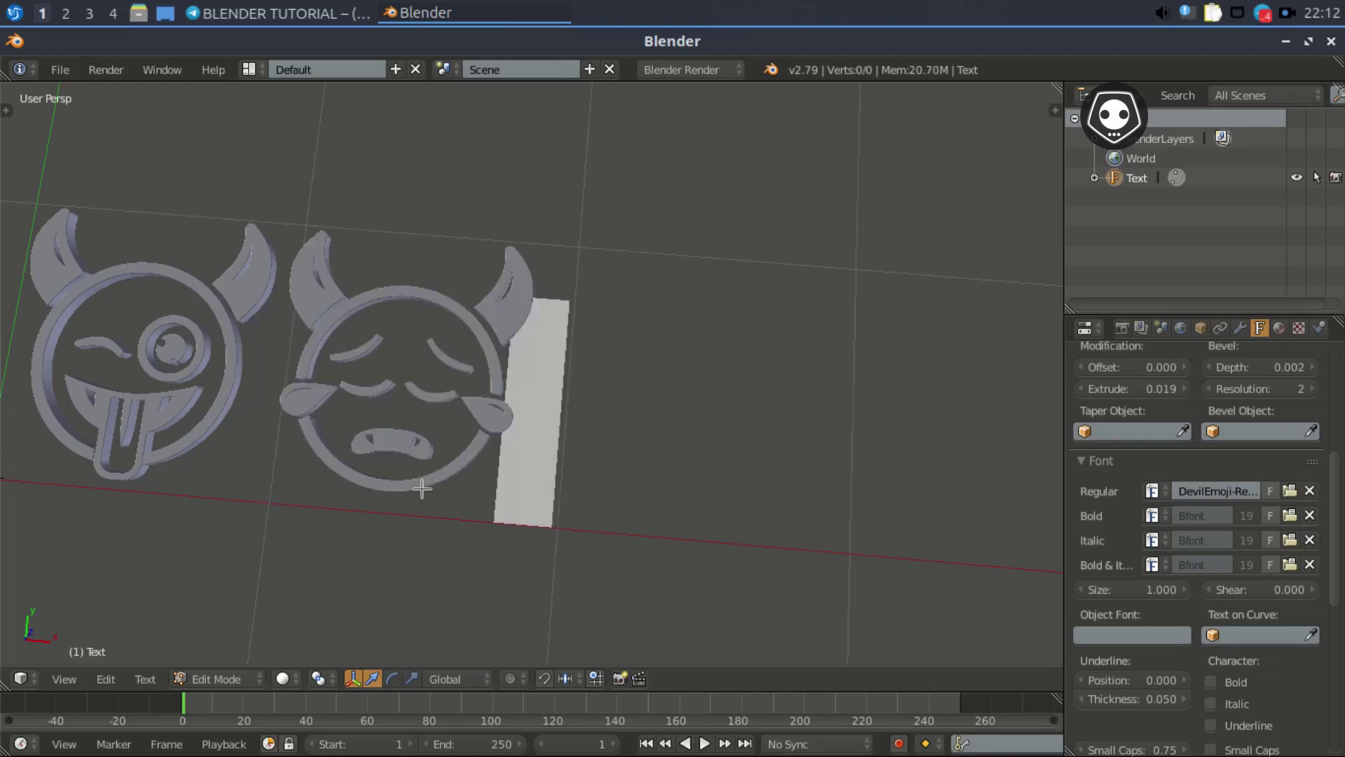
{"action": "type", "text": "c"}
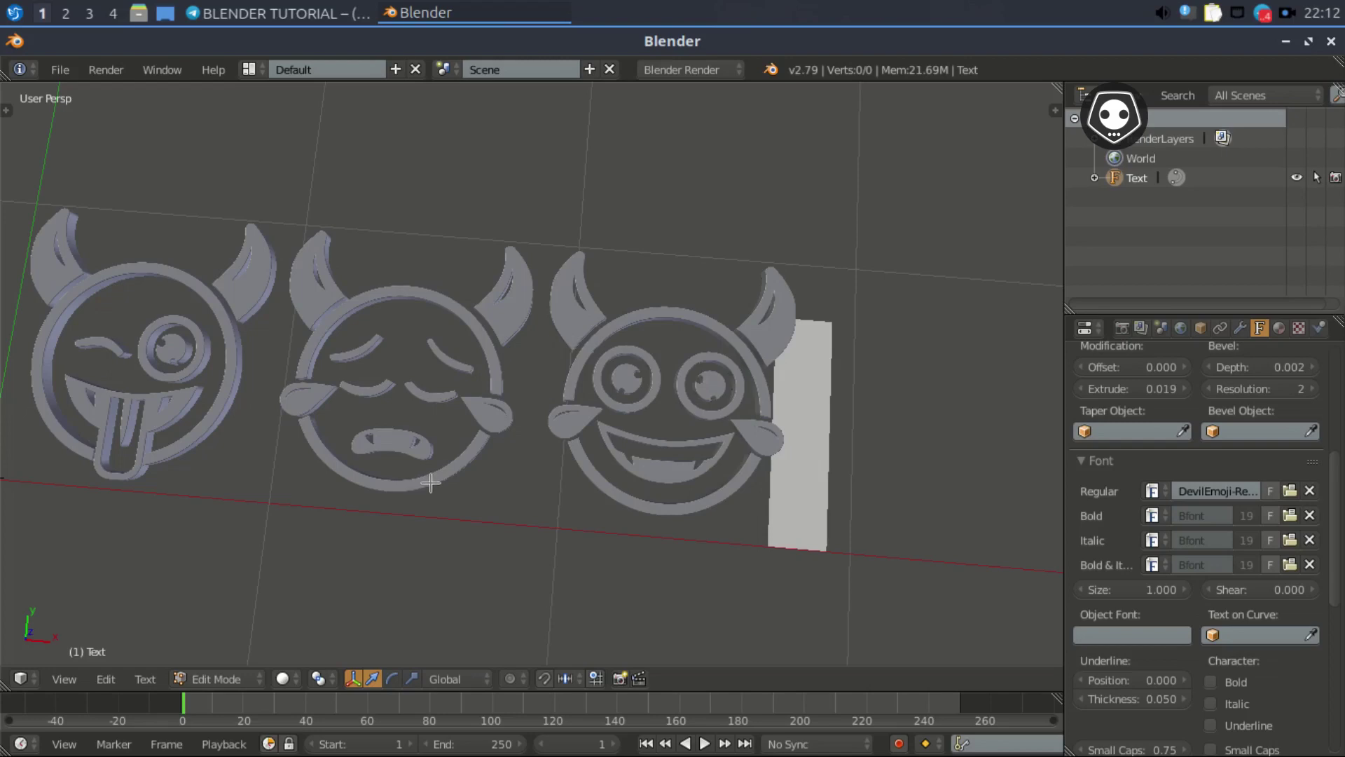
{"action": "key", "text": "Tab"}
{"action": "scroll", "coordinate": [452, 491], "scroll_direction": "down", "scroll_amount": 2}
{"action": "middle_click_drag", "start_coordinate": [445, 491], "coordinate": [472, 469]}
{"action": "scroll", "coordinate": [506, 459], "scroll_direction": "down", "scroll_amount": 4}
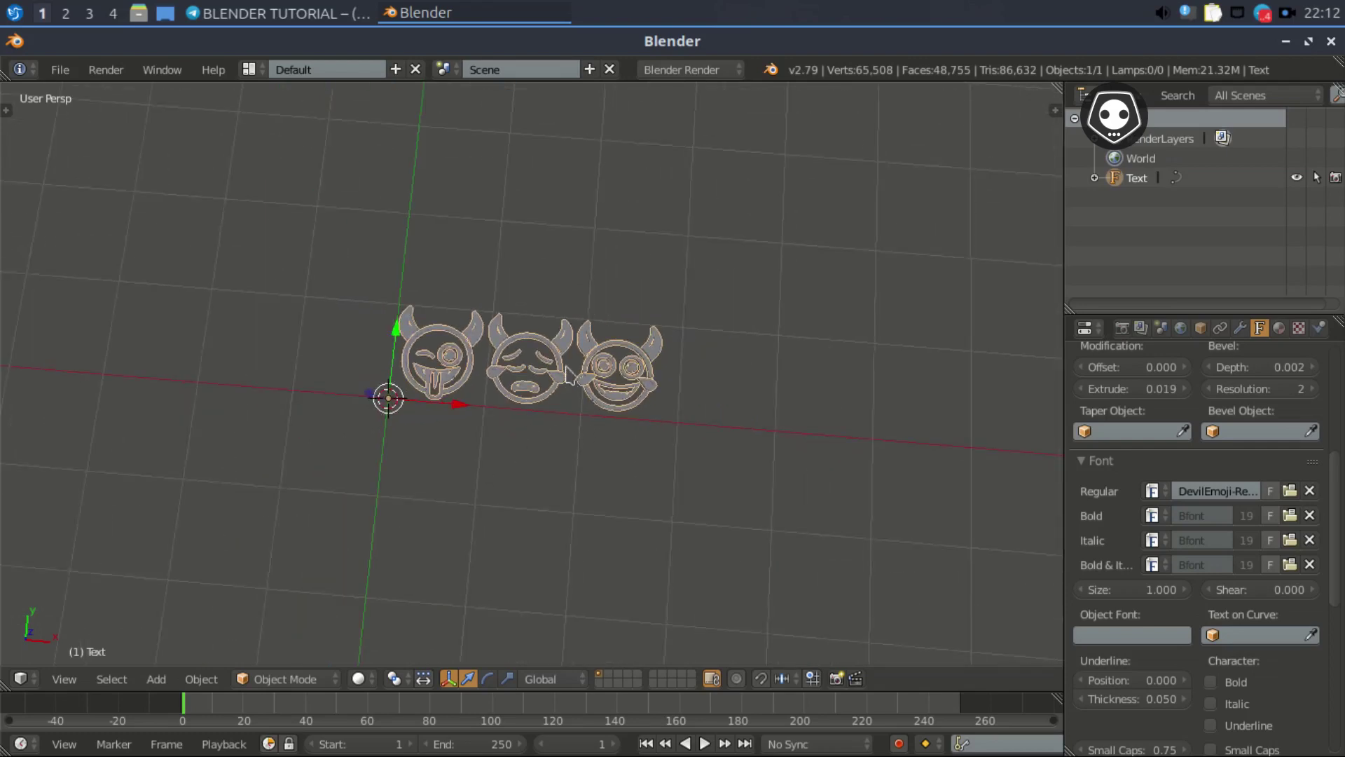
- Remove every emoji except the first winking one and move it away from the origin along the positive Y axis
{"action": "key", "text": "Tab"}
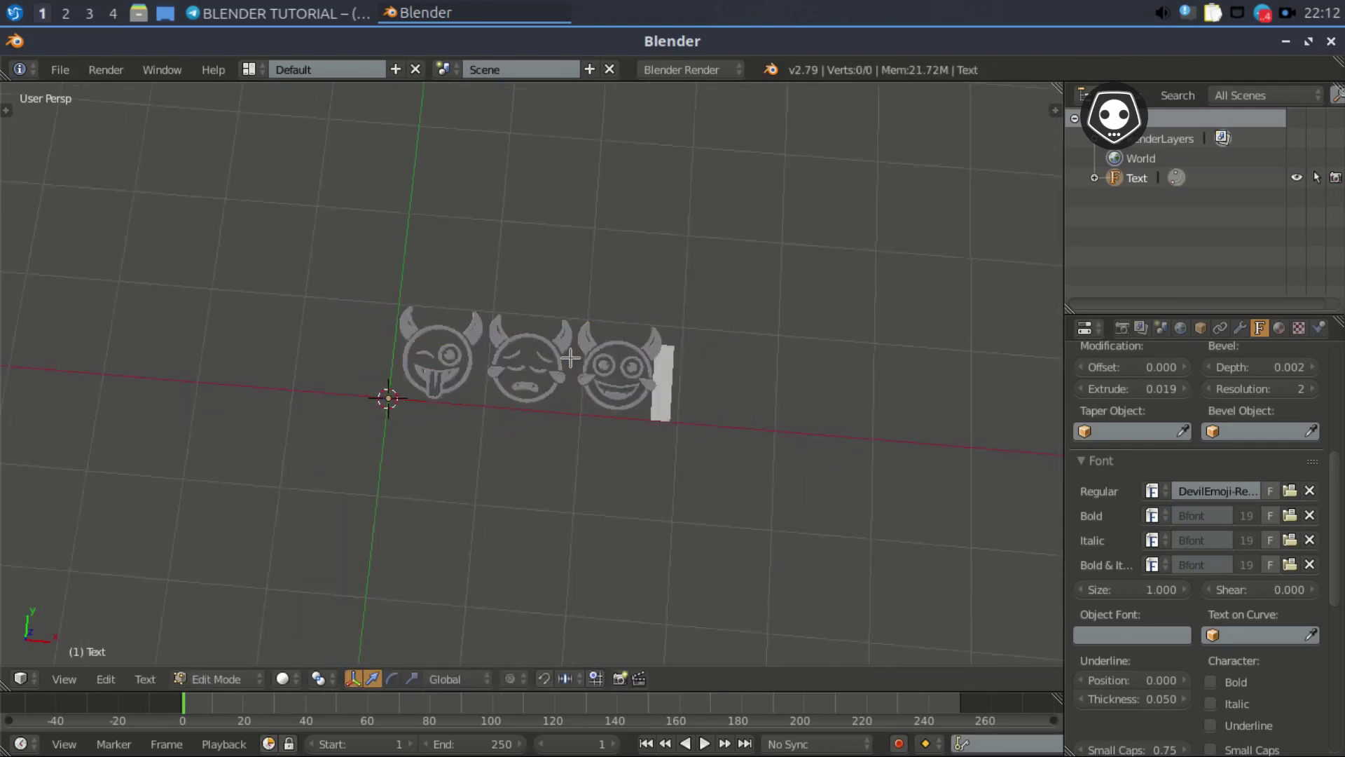
{"action": "key", "text": "BackSpace"}
{"action": "key", "text": "BackSpace"}
{"action": "key", "text": "Tab"}
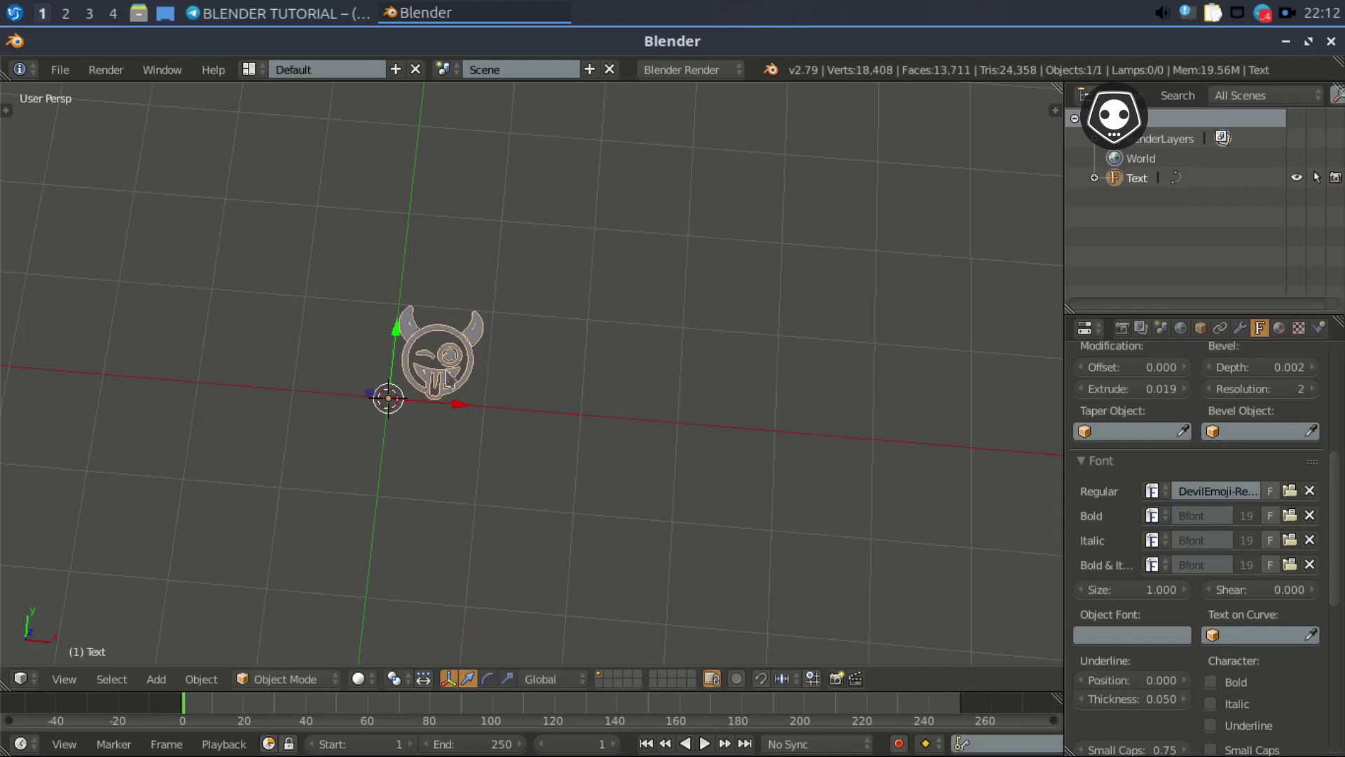
{"action": "left_click_drag", "start_coordinate": [405, 332], "coordinate": [423, 161]}
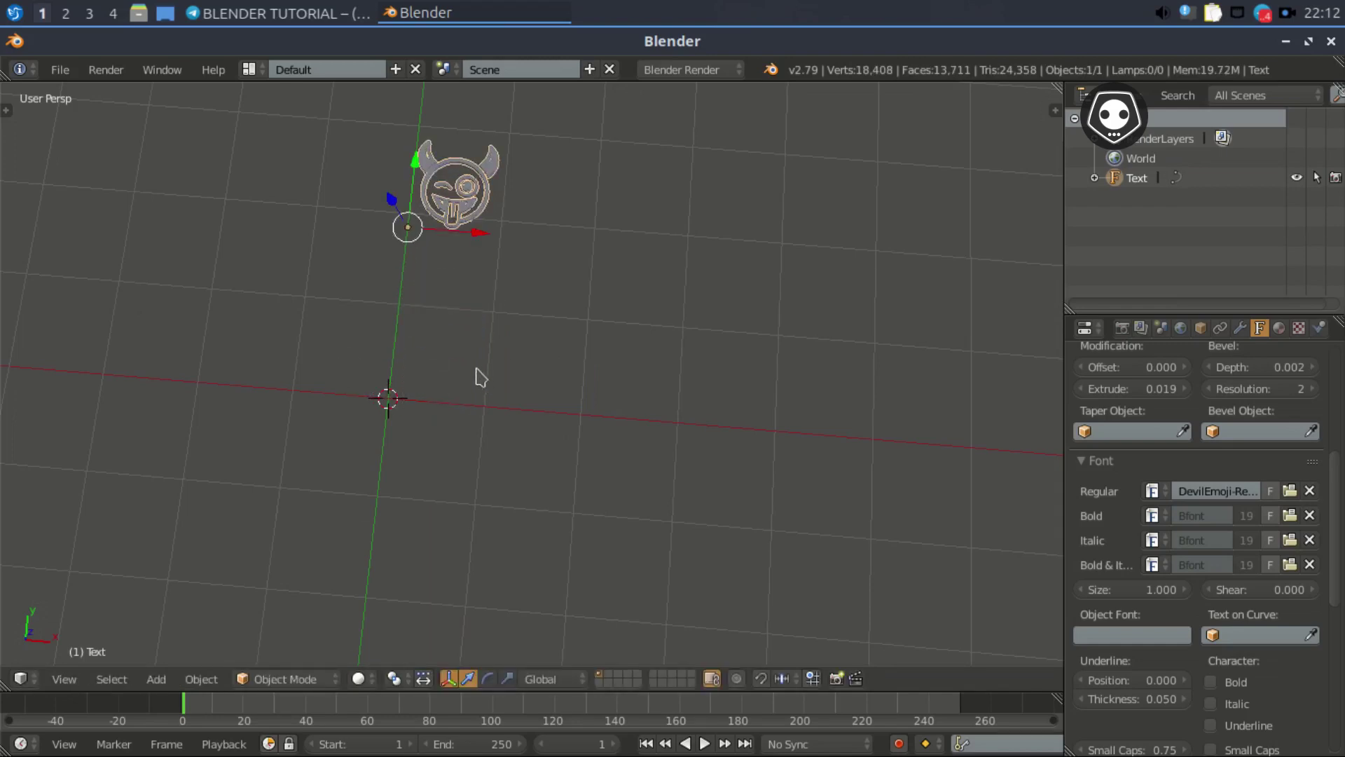
- Add a second text object at the origin and load emojiboom.ttf as its regular font
{"action": "key", "text": "shift+a"}
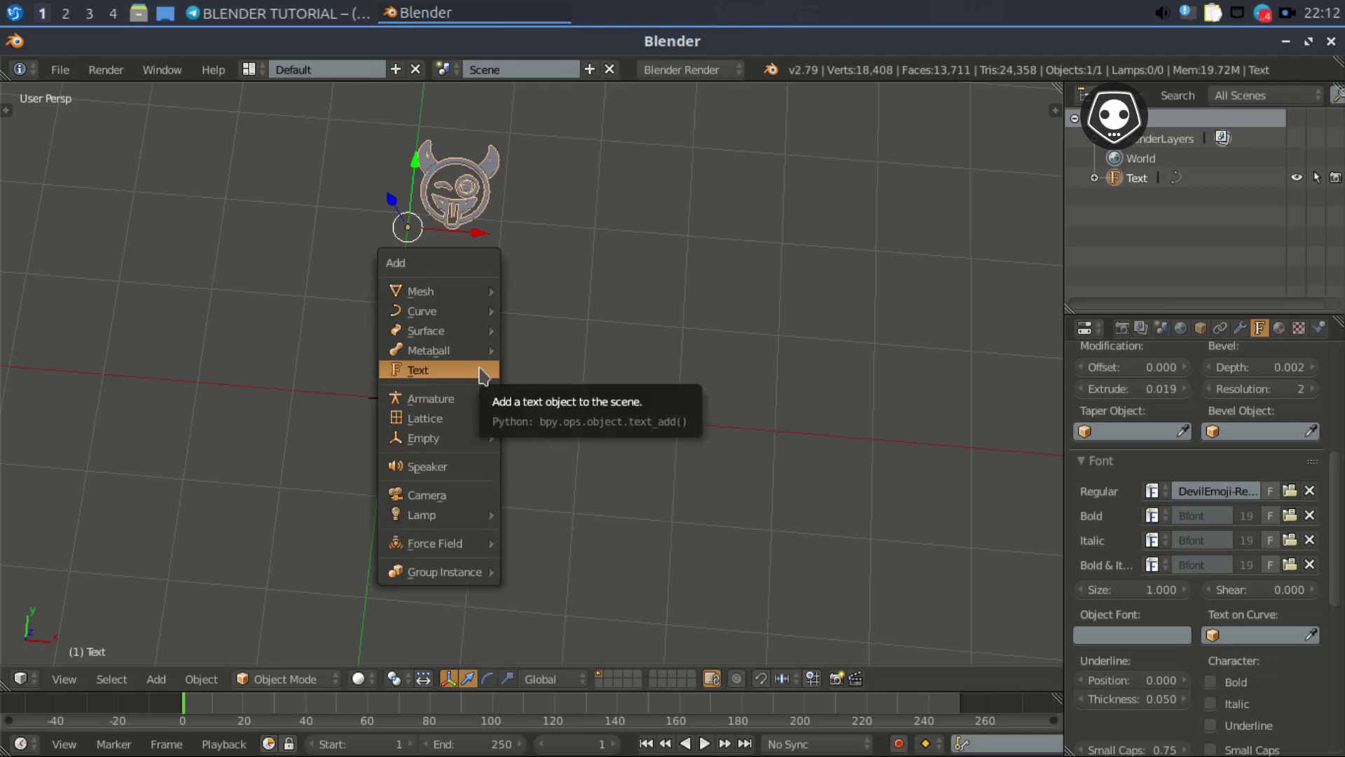
{"action": "left_click", "coordinate": [483, 375]}
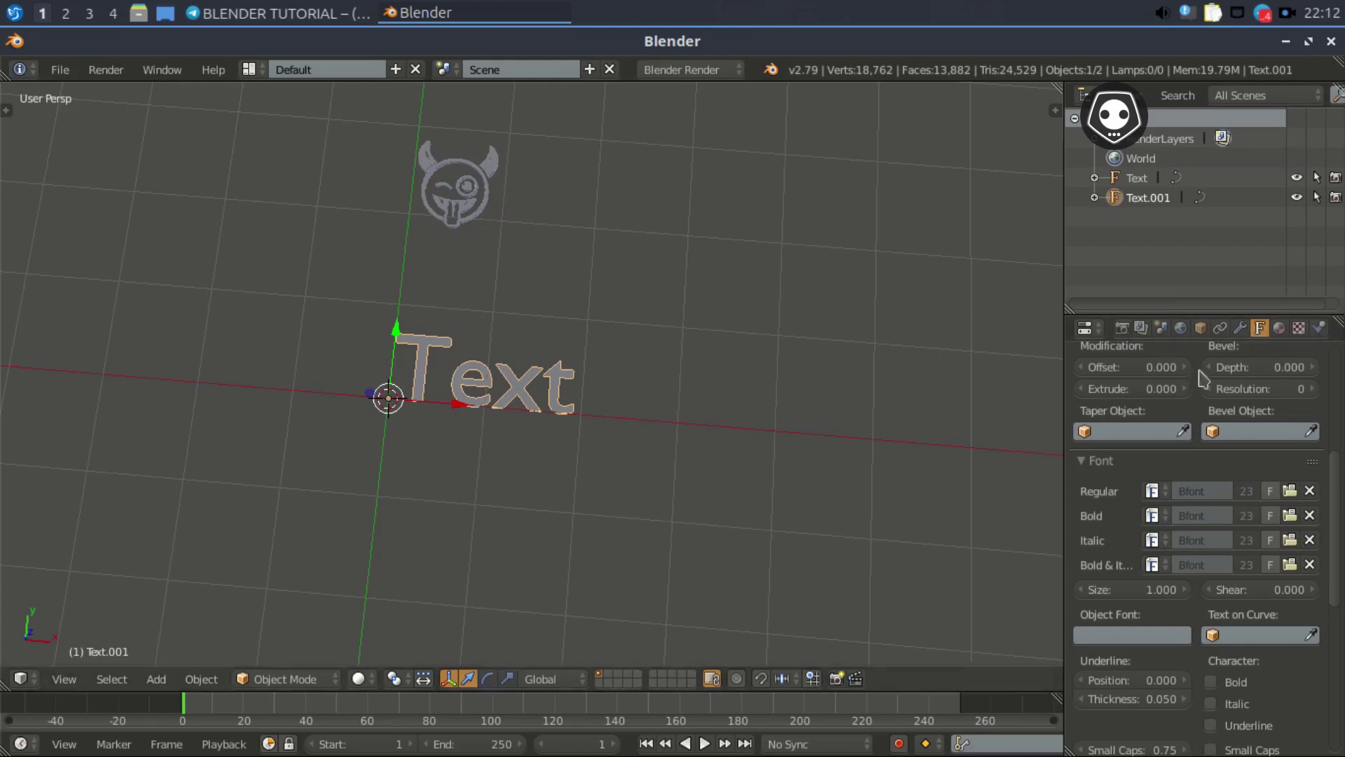
{"action": "left_click", "coordinate": [1291, 492]}
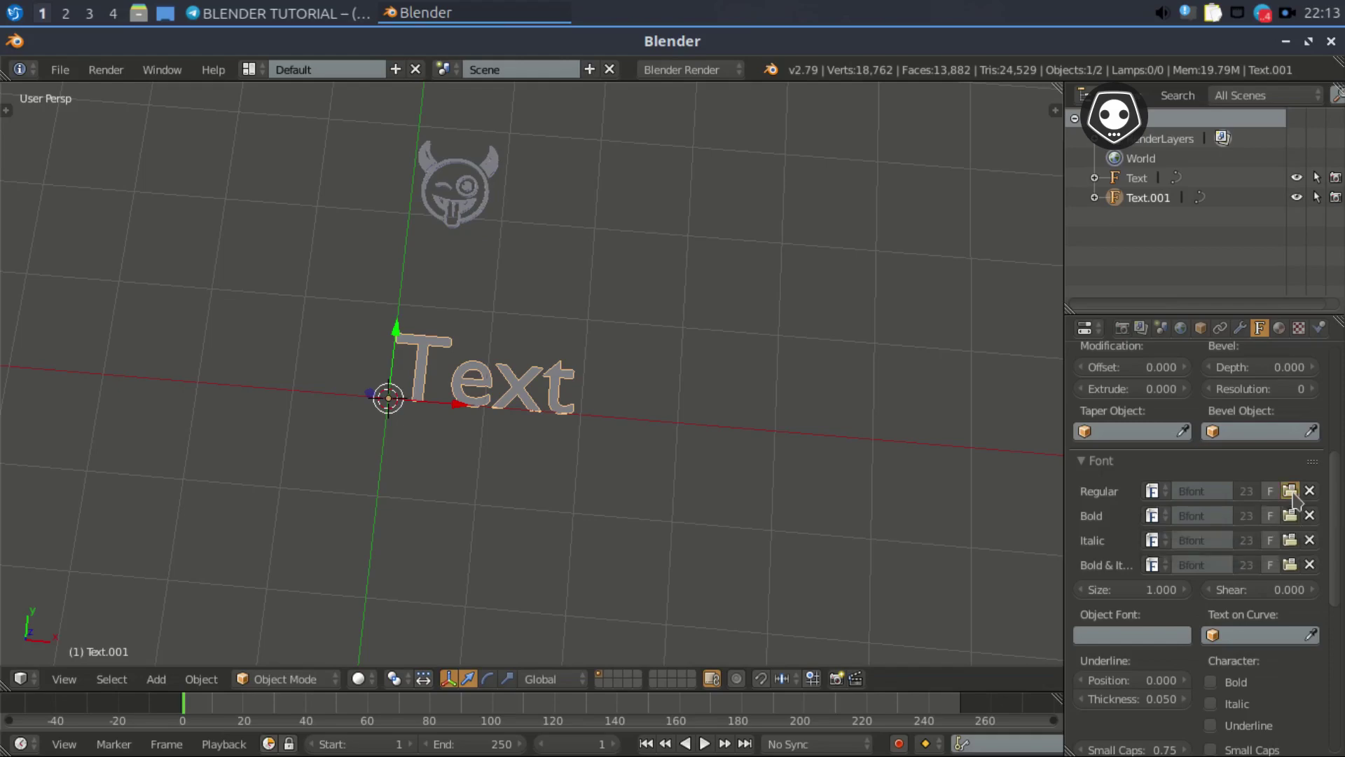
{"action": "left_click", "coordinate": [277, 196]}
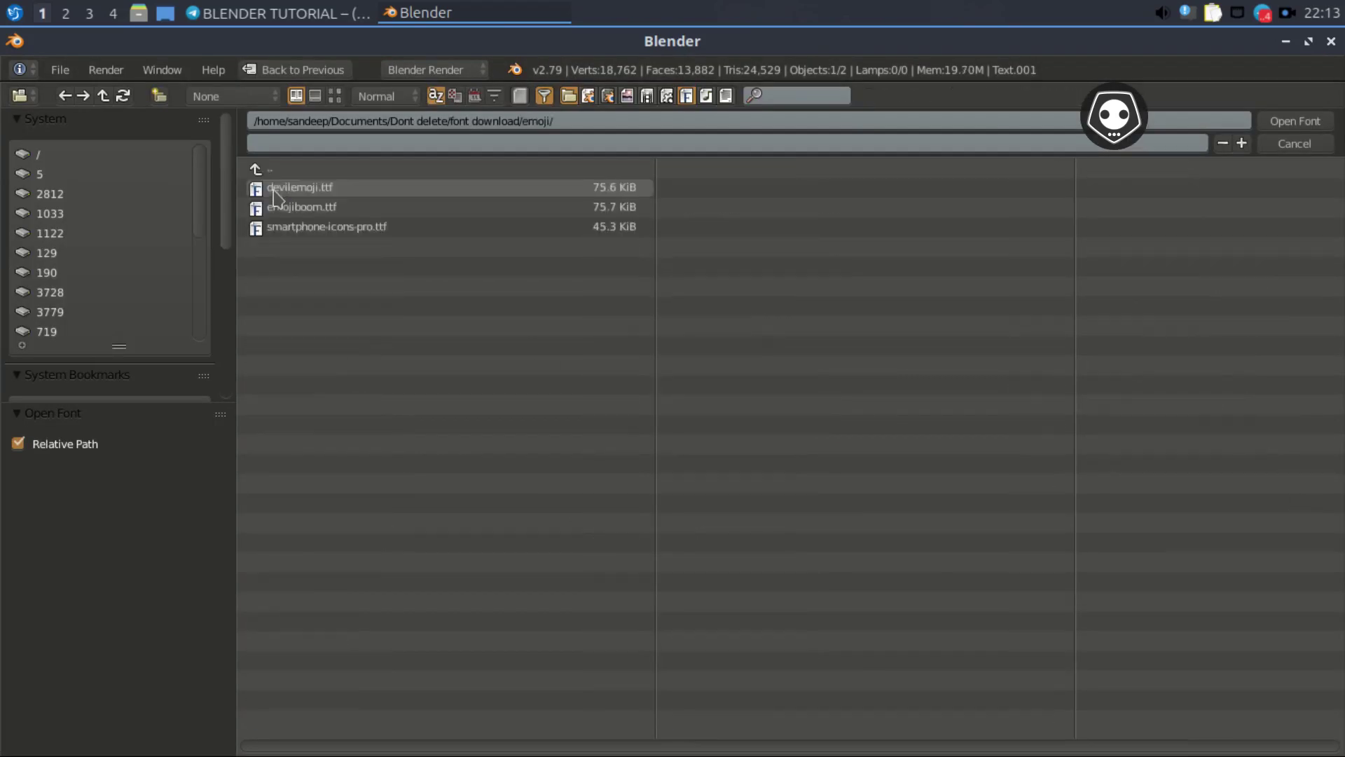
{"action": "double_click", "coordinate": [282, 205]}
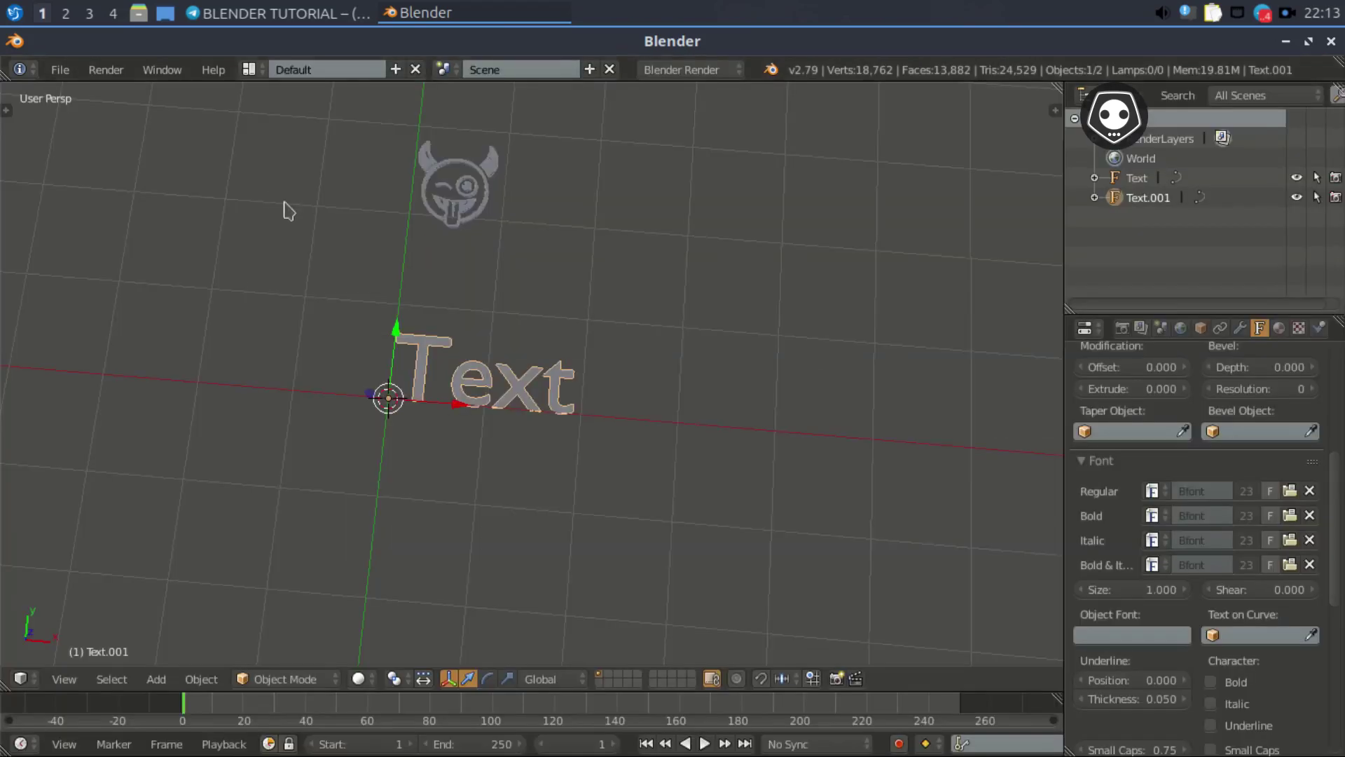
{"action": "left_click", "coordinate": [1290, 491]}
{"action": "left_click", "coordinate": [289, 191]}
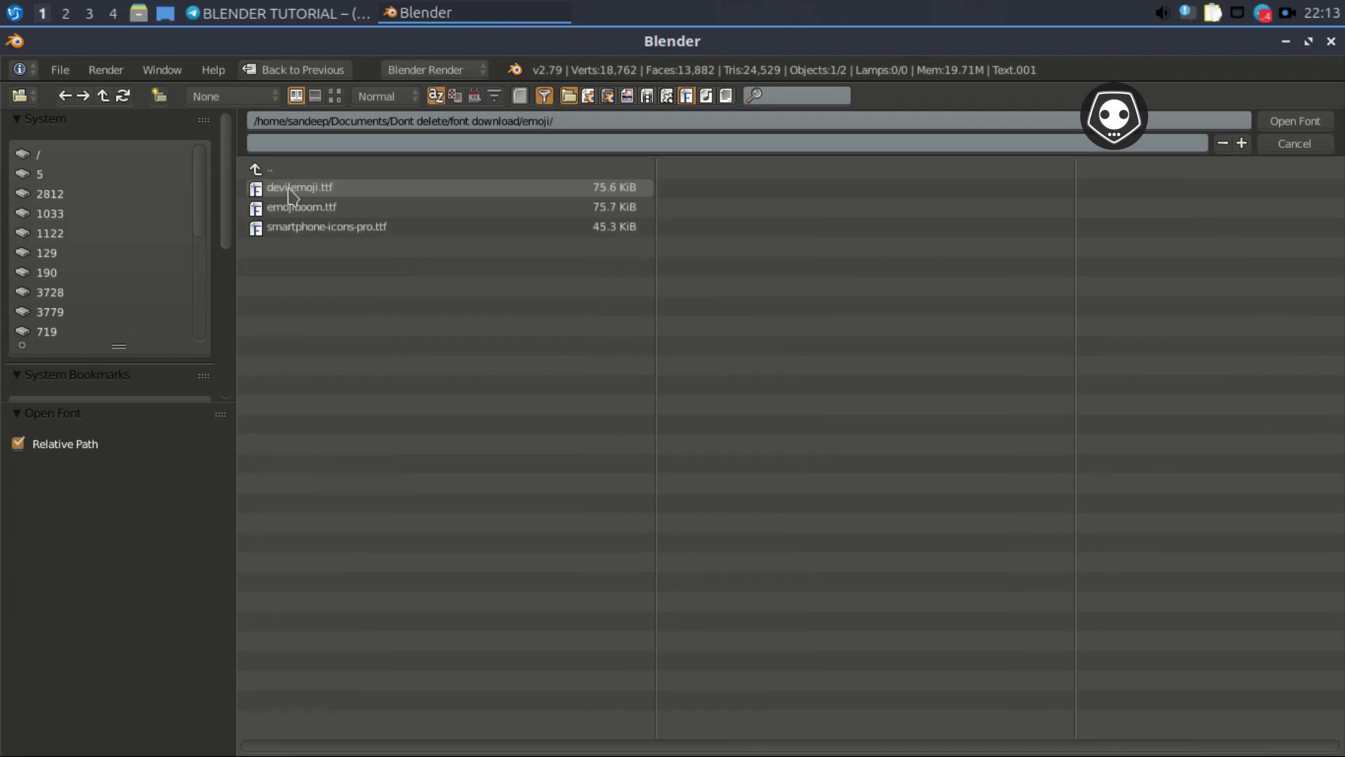
{"action": "left_click", "coordinate": [316, 208]}
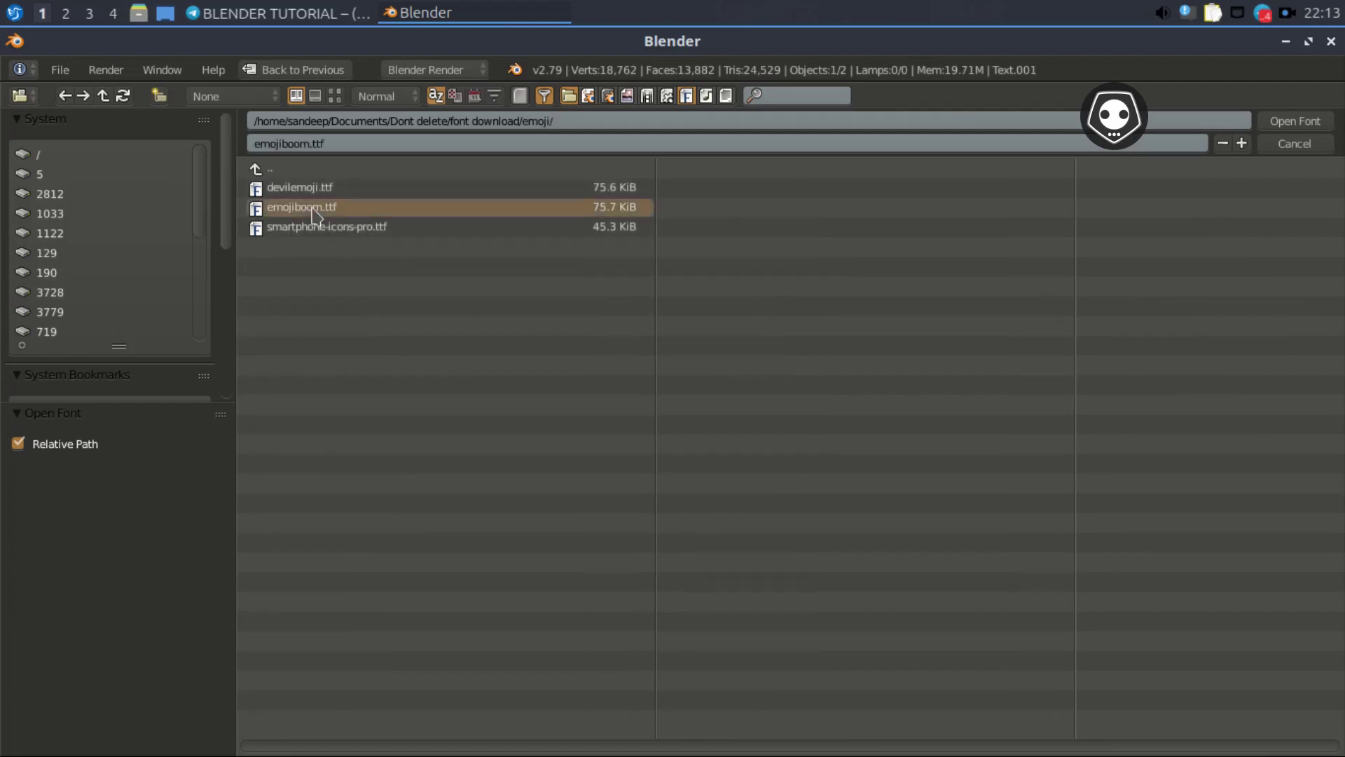
{"action": "left_click", "coordinate": [1295, 121]}
{"action": "scroll", "coordinate": [629, 378], "scroll_direction": "up", "scroll_amount": 2}
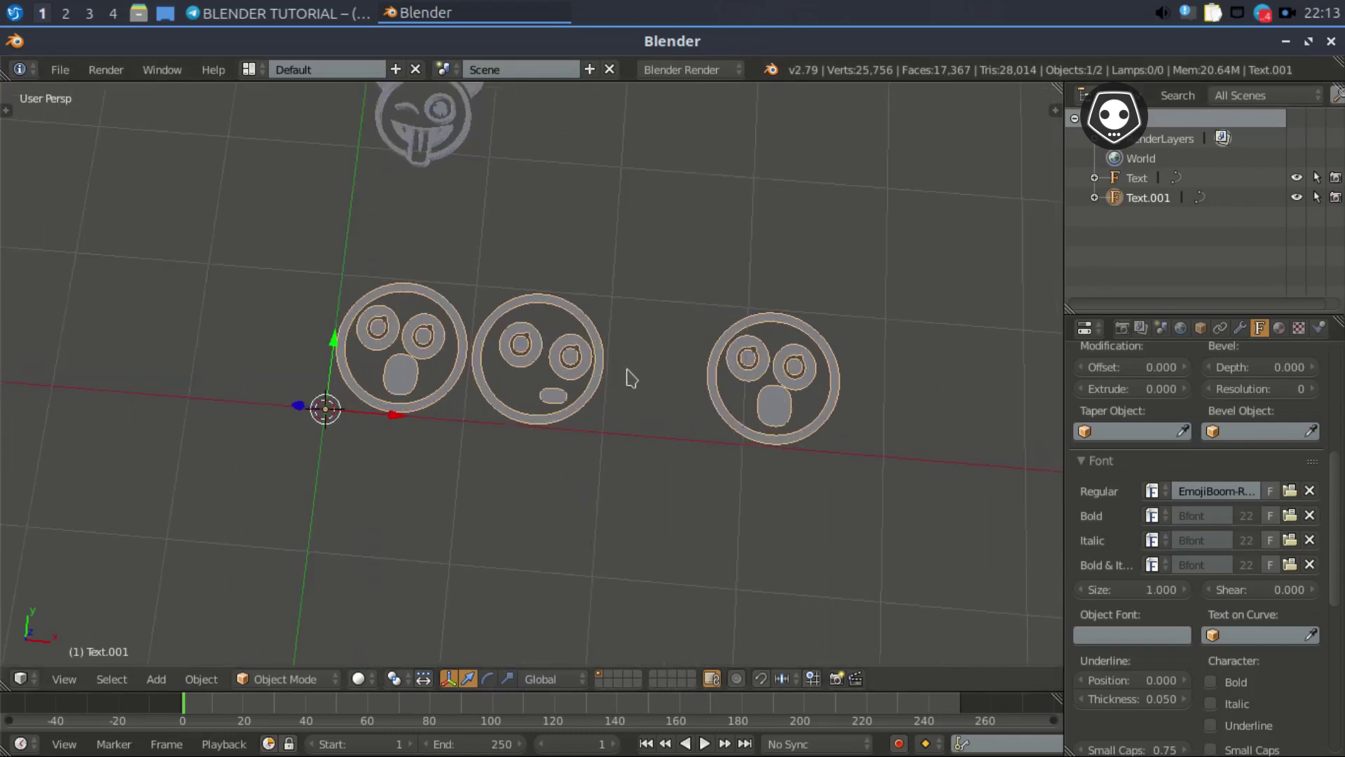
- Clear the default text of the second text object and enter a row of eight emoji characters in Edit Mode
{"action": "key", "text": "Tab"}
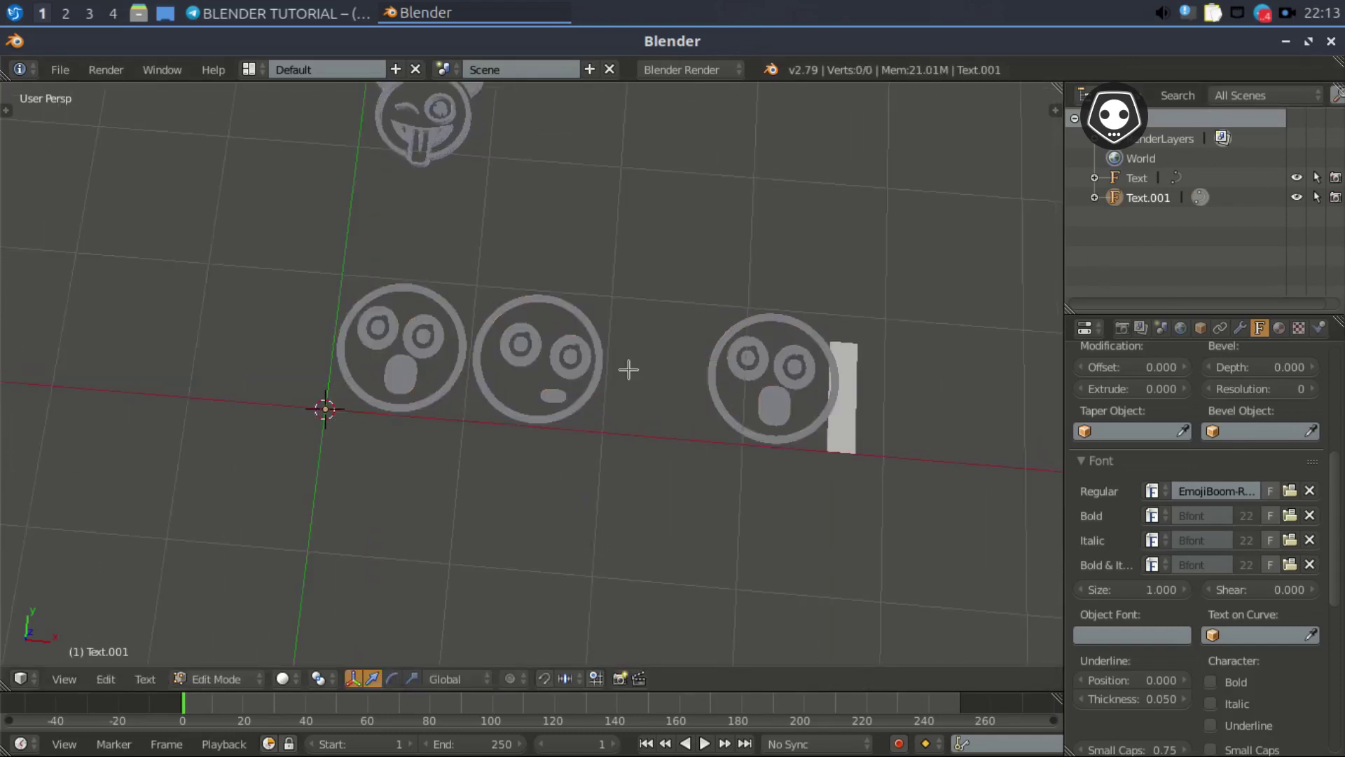
{"action": "key", "text": "Tab"}
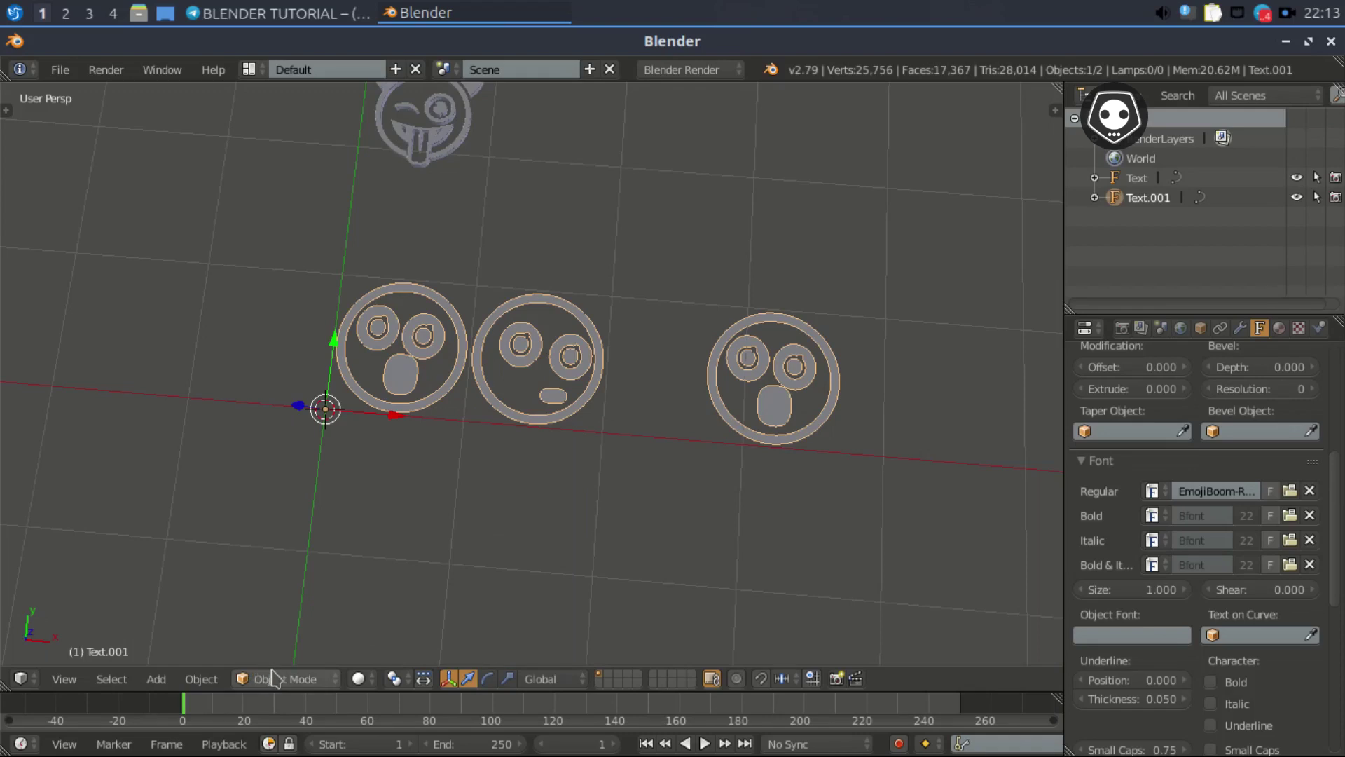
{"action": "left_click", "coordinate": [273, 678]}
{"action": "left_click", "coordinate": [282, 634]}
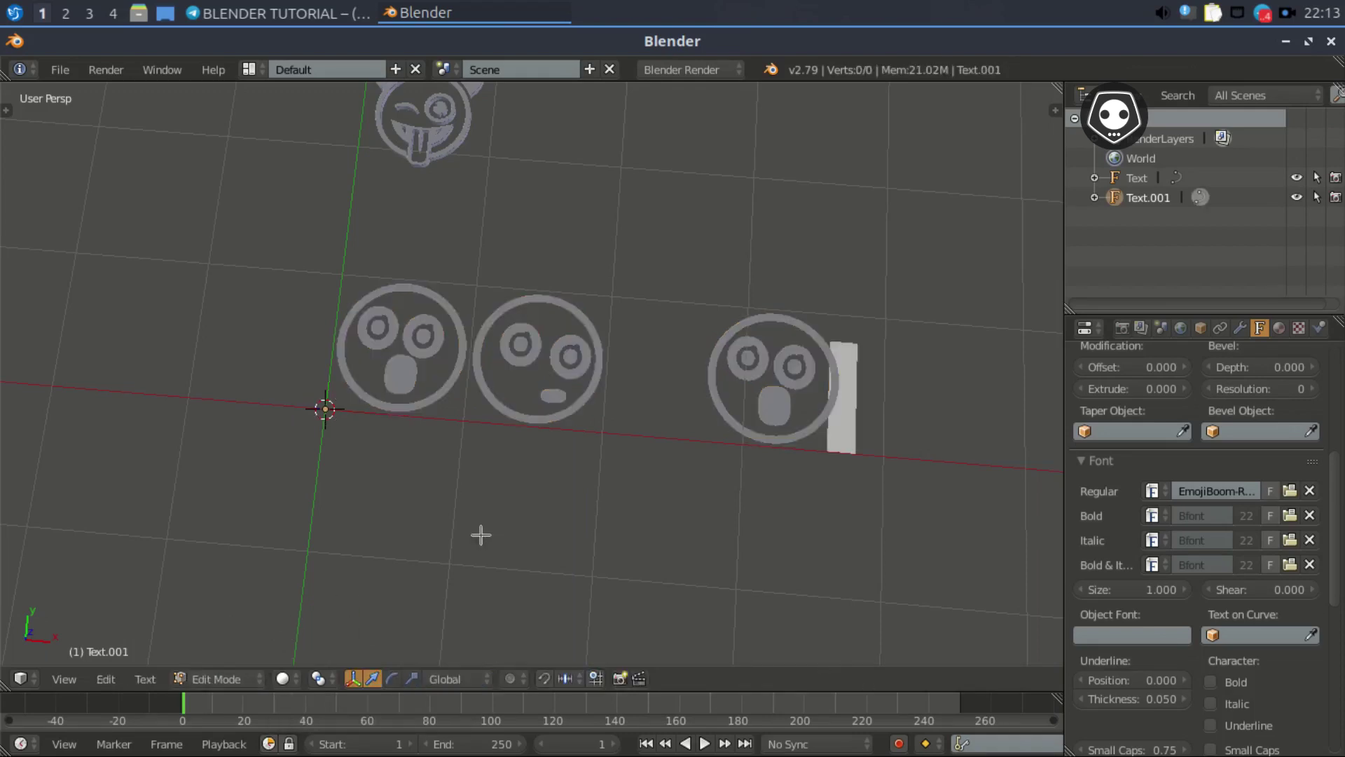
{"action": "key", "text": "BackSpace"}
{"action": "key", "text": "BackSpace"}
{"action": "key", "text": "BackSpace"}
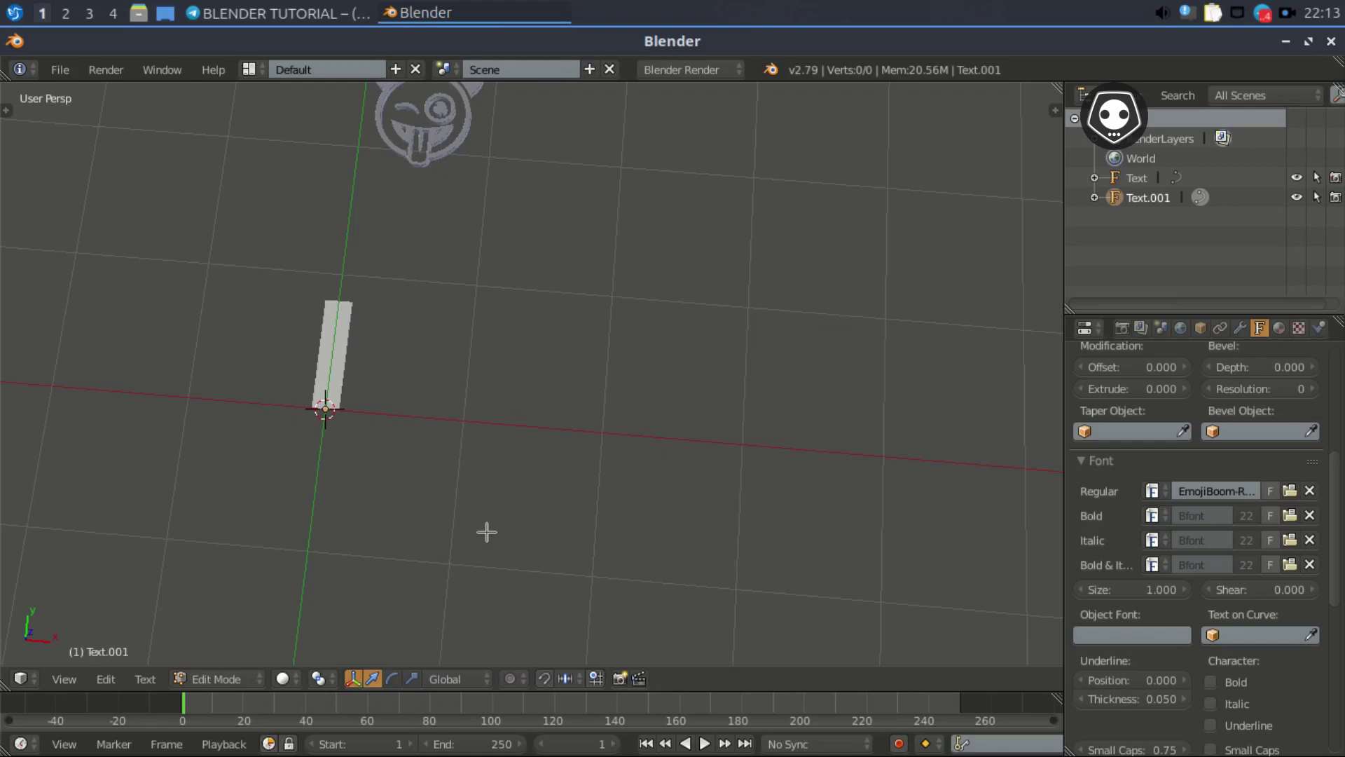
{"action": "type", "text": "abcdef"}
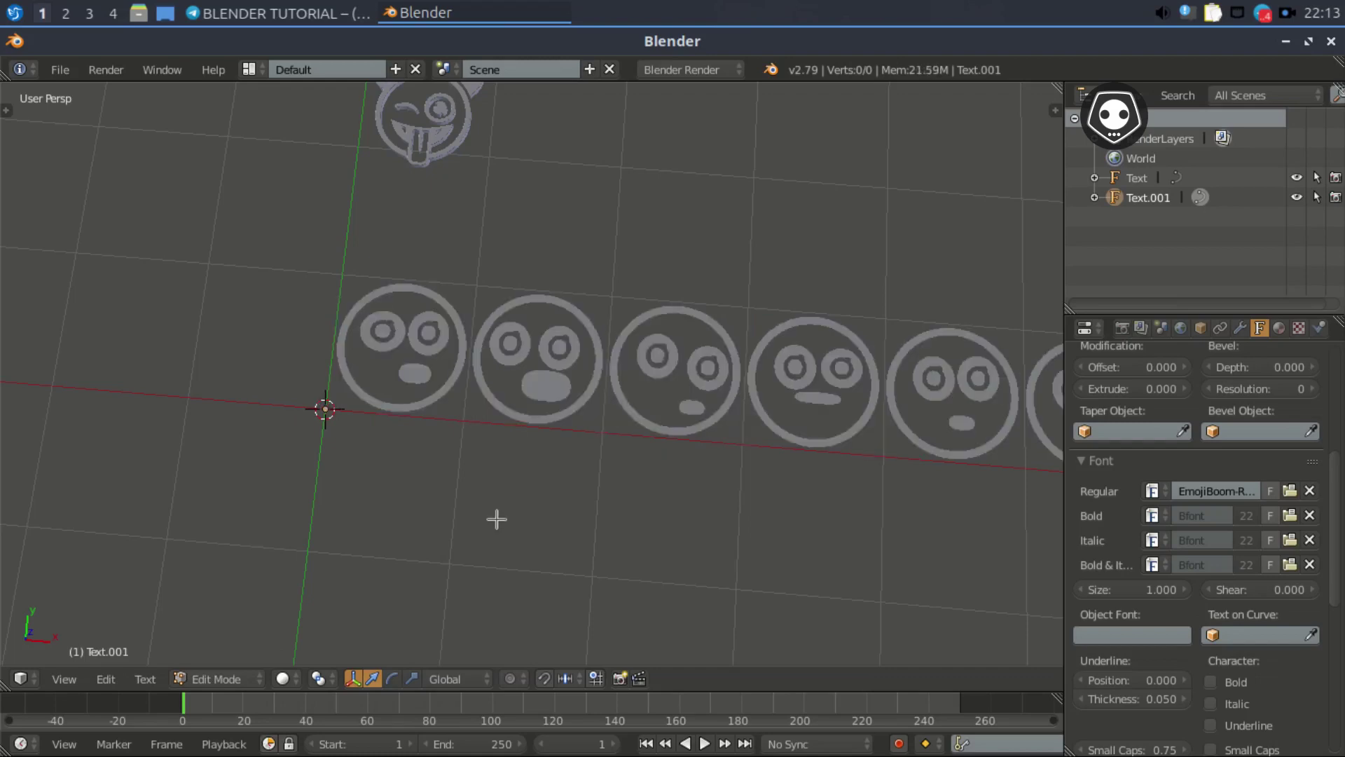
{"action": "scroll", "coordinate": [584, 436], "scroll_direction": "down", "scroll_amount": 2}
{"action": "middle_click_drag", "start_coordinate": [650, 436], "coordinate": [468, 451], "text": "shift"}
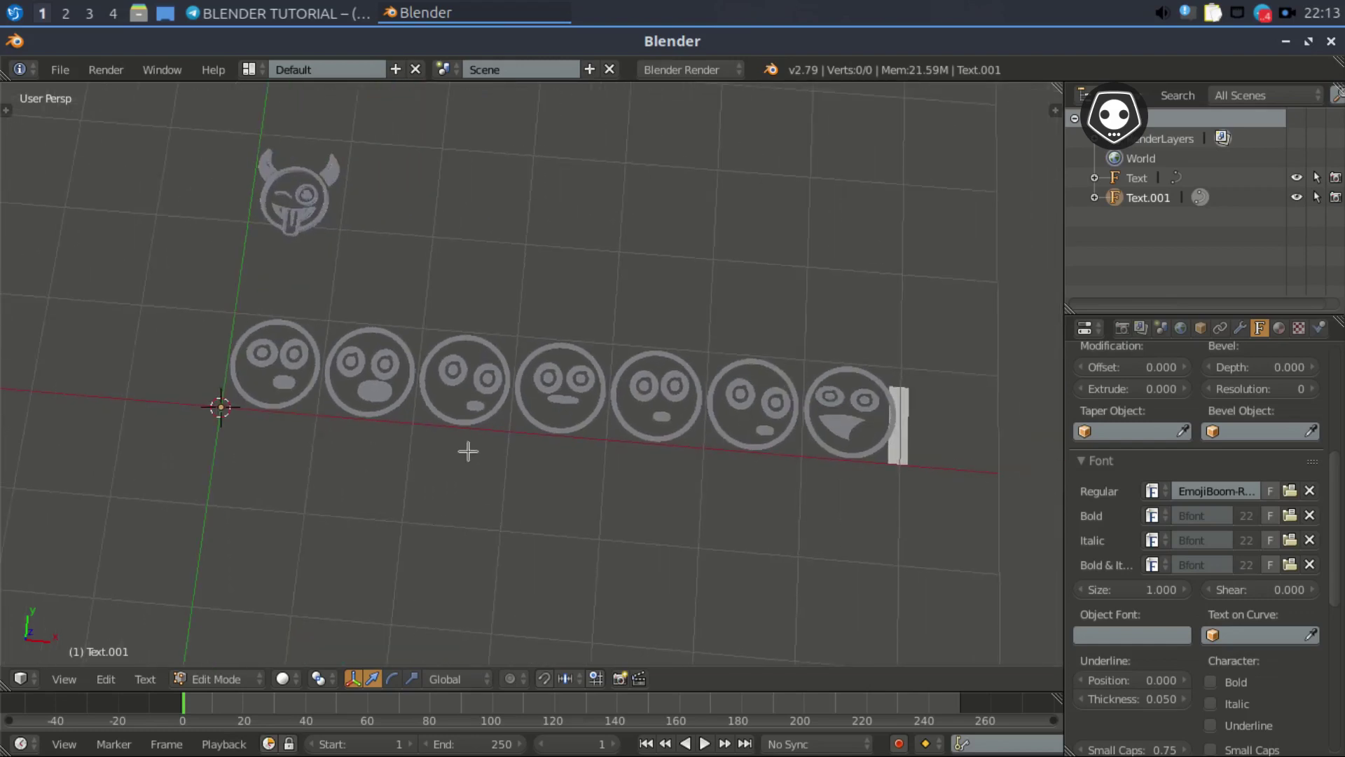
{"action": "type", "text": "g"}
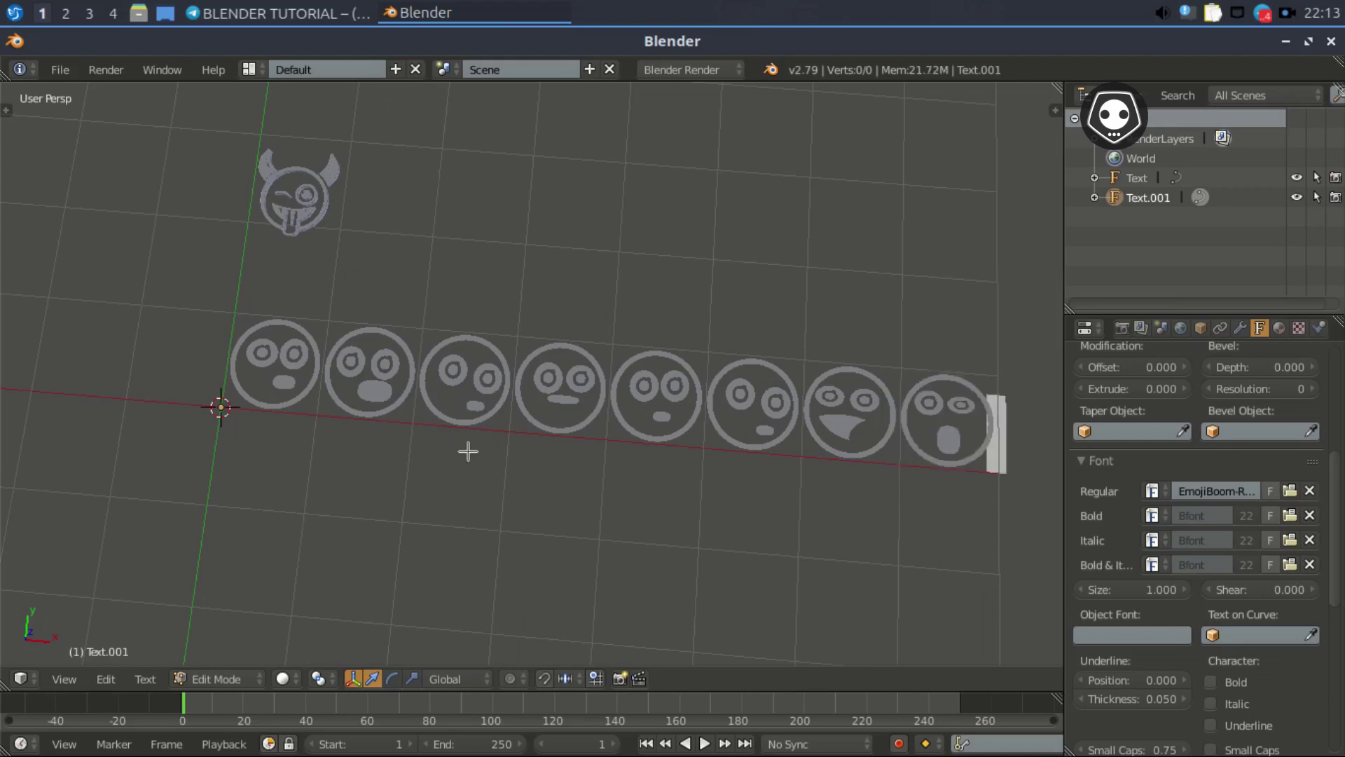
- Append six more emoji characters to the end of the second text object's row
{"action": "type", "text": "h"}
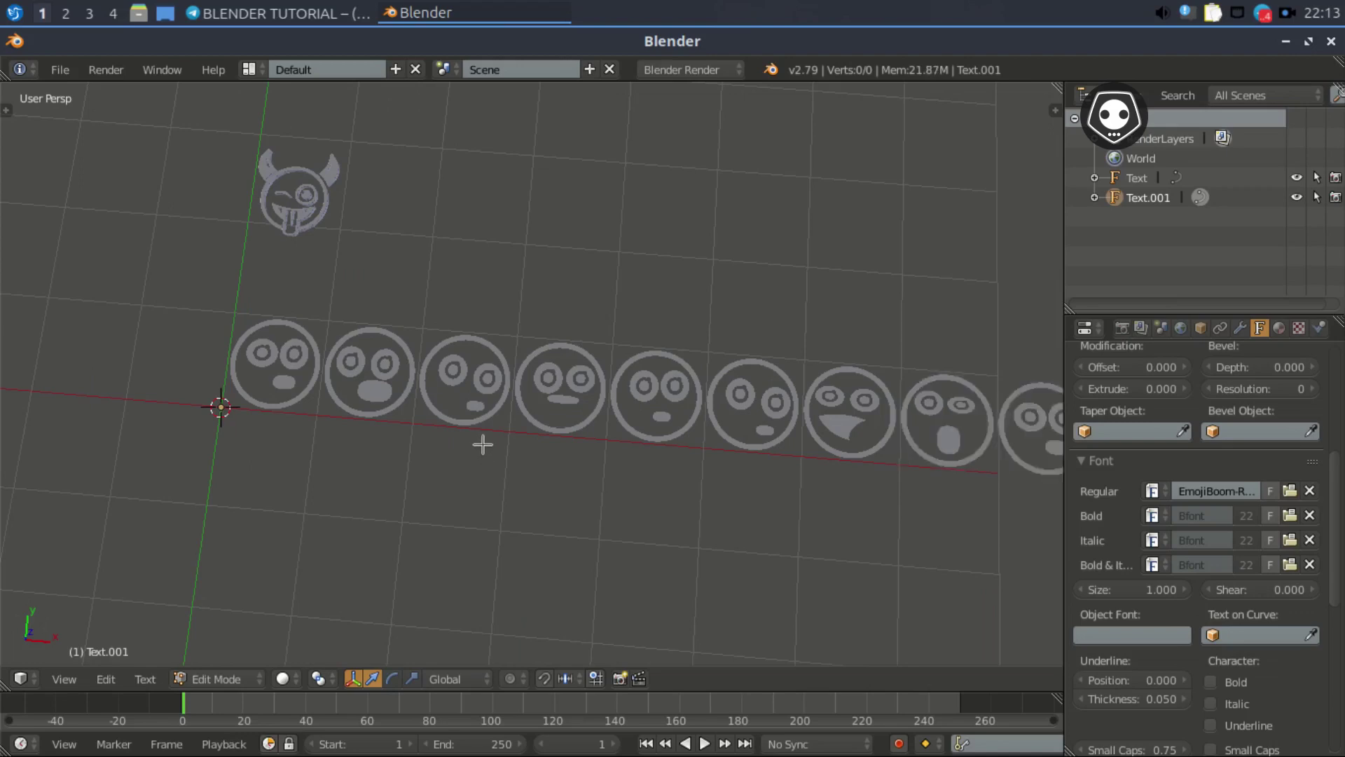
{"action": "scroll", "coordinate": [468, 450], "scroll_direction": "down", "scroll_amount": 4}
{"action": "type", "text": "i"}
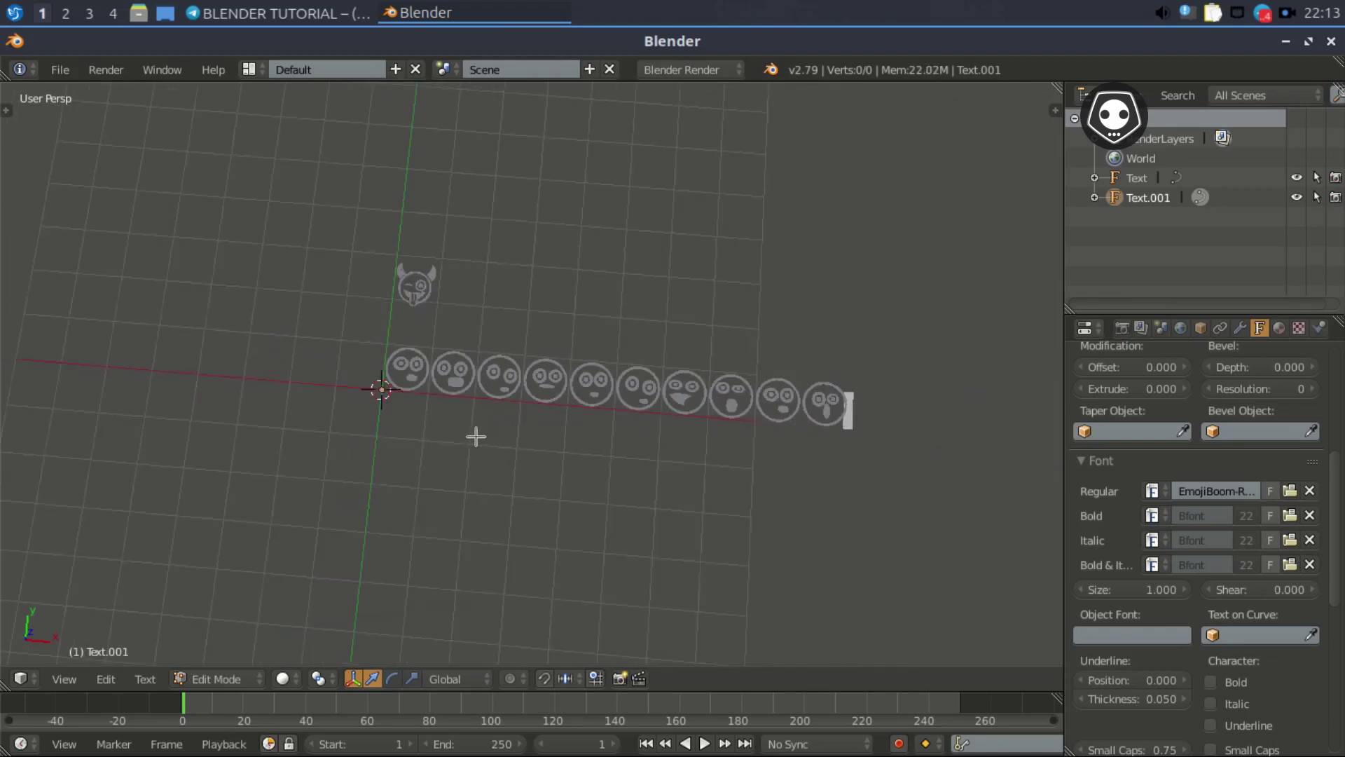
{"action": "type", "text": "jklm"}
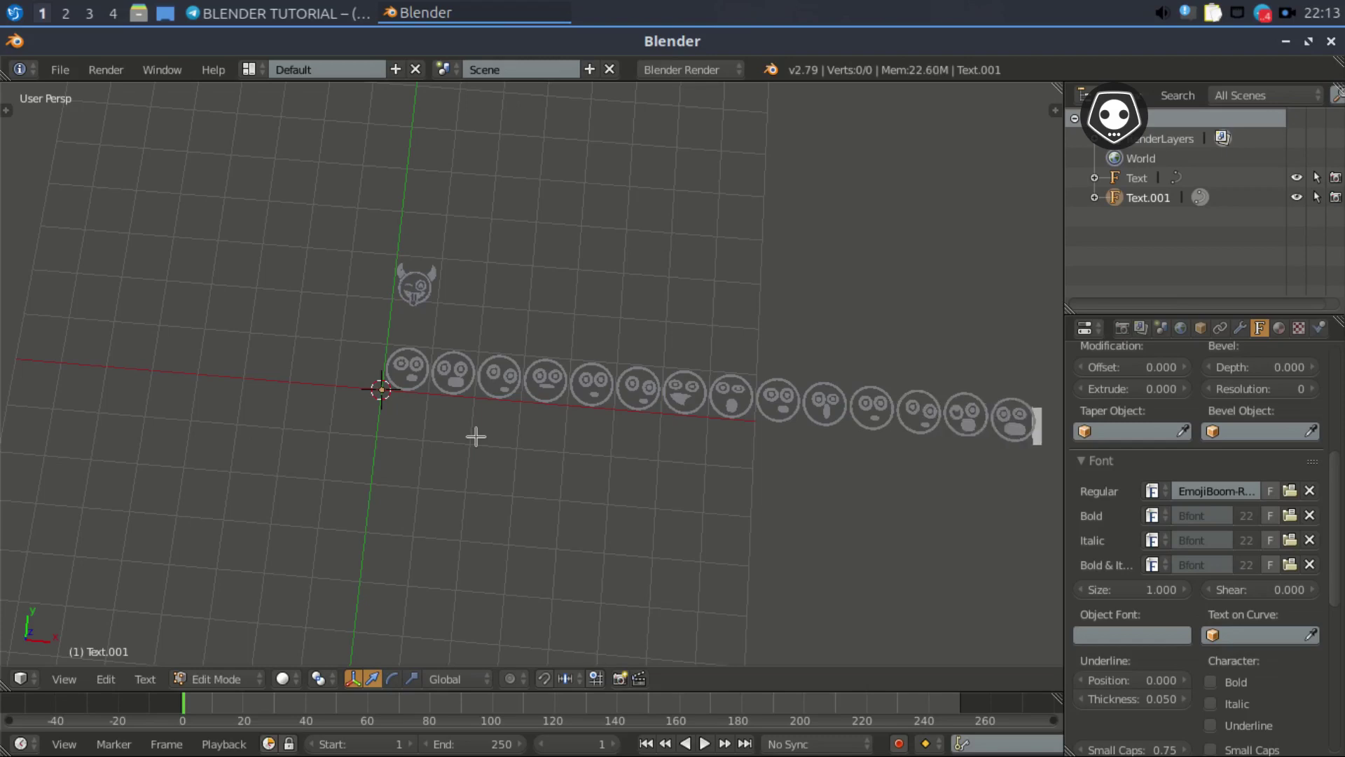
- Replace the whole emoji row with a single open-mouthed laughing face and return to Object Mode
{"action": "key", "text": "BackSpace"}
{"action": "key", "text": "BackSpace"}
{"action": "key", "text": "BackSpace"}
{"action": "key", "text": "BackSpace"}
{"action": "key", "text": "BackSpace"}
{"action": "key", "text": "BackSpace"}
{"action": "key", "text": "BackSpace"}
{"action": "key", "text": "BackSpace"}
{"action": "key", "text": "BackSpace"}
{"action": "key", "text": "BackSpace"}
{"action": "key", "text": "BackSpace"}
{"action": "key", "text": "BackSpace"}
{"action": "key", "text": "BackSpace"}
{"action": "key", "text": "BackSpace"}
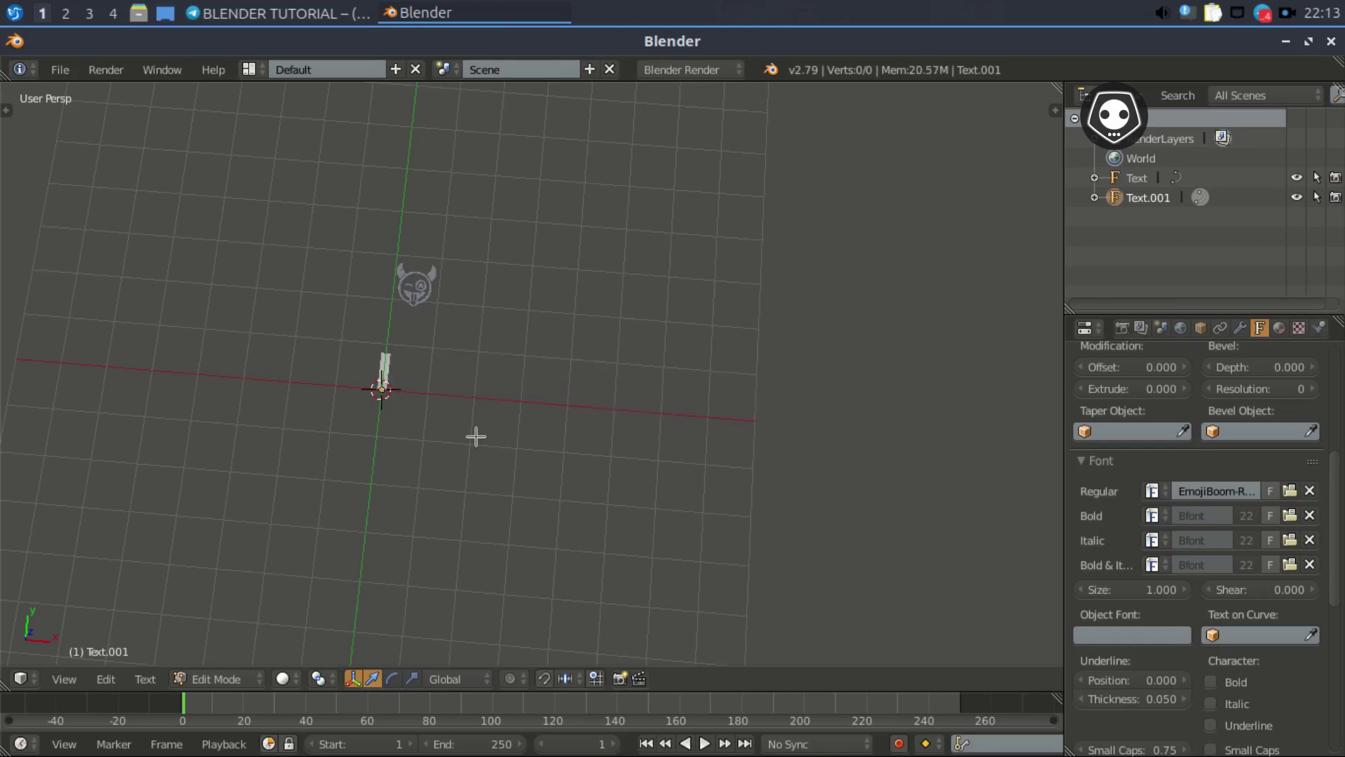
{"action": "type", "text": "a"}
{"action": "scroll", "coordinate": [408, 384], "scroll_direction": "up", "scroll_amount": 6}
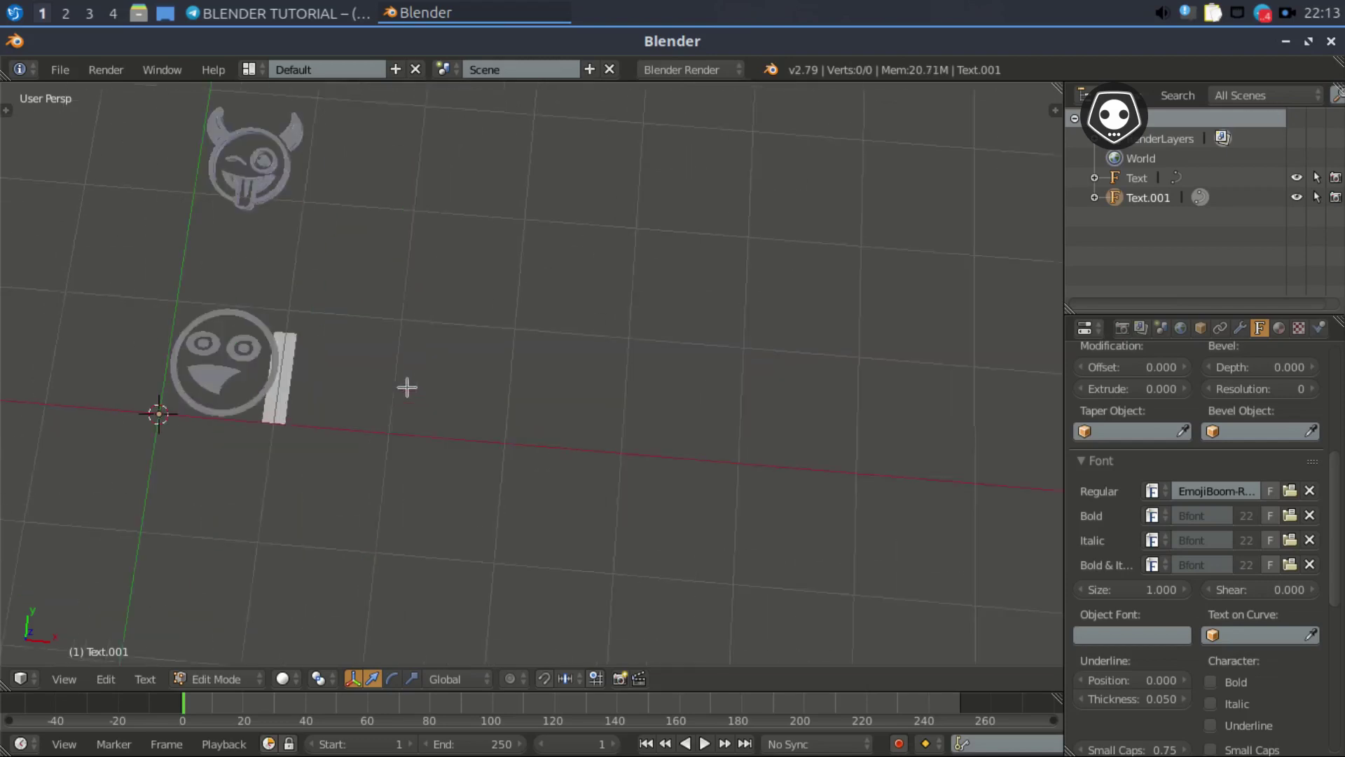
{"action": "middle_click_drag", "start_coordinate": [97, 397], "coordinate": [440, 436], "text": "shift"}
{"action": "scroll", "coordinate": [515, 504], "scroll_direction": "up", "scroll_amount": 3}
{"action": "key", "text": "Tab"}
{"action": "scroll", "coordinate": [440, 436], "scroll_direction": "down", "scroll_amount": 3}
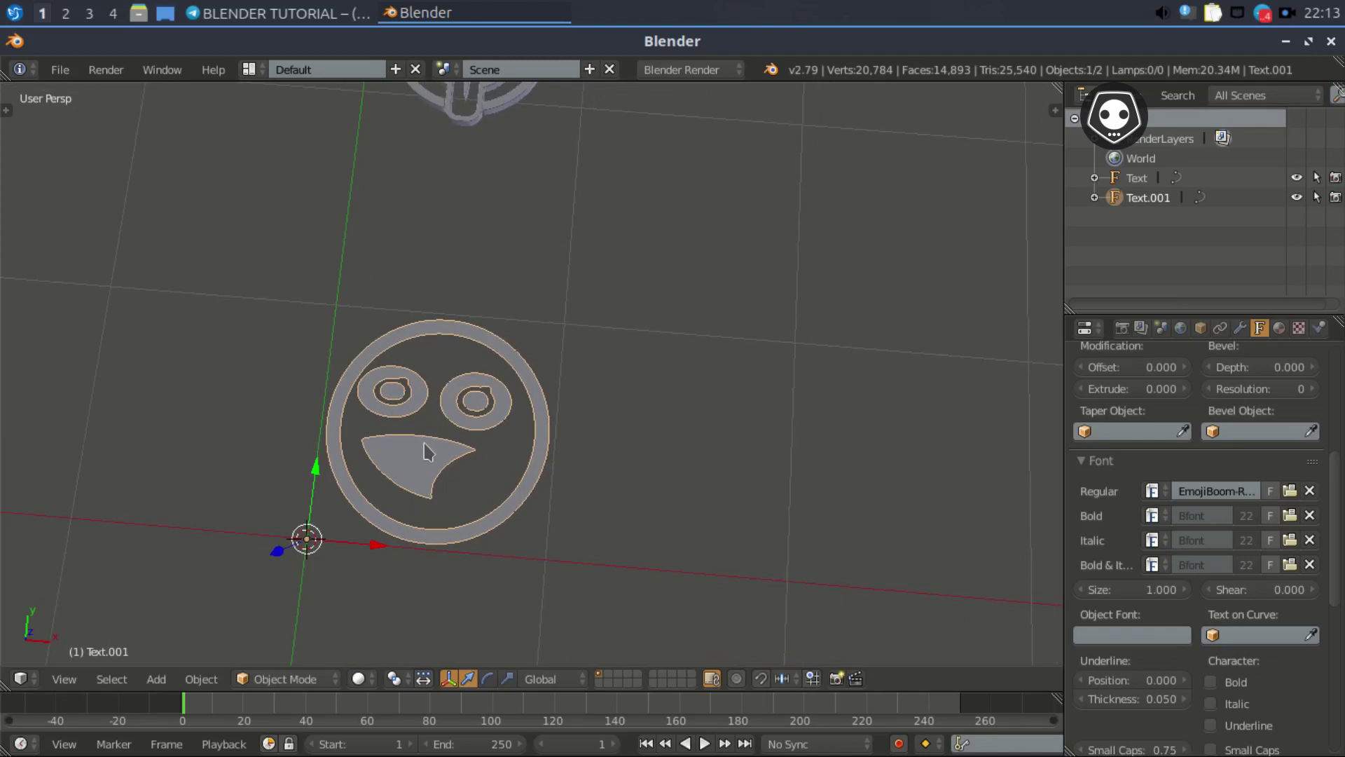
- Examine the laughing emoji's outlines in wireframe shading and check it in Edit Mode
{"action": "scroll", "coordinate": [432, 456], "scroll_direction": "up", "scroll_amount": 6}
{"action": "key", "text": "z"}
{"action": "middle_click_drag", "start_coordinate": [389, 516], "coordinate": [486, 451]}
{"action": "scroll", "coordinate": [483, 448], "scroll_direction": "up", "scroll_amount": 3}
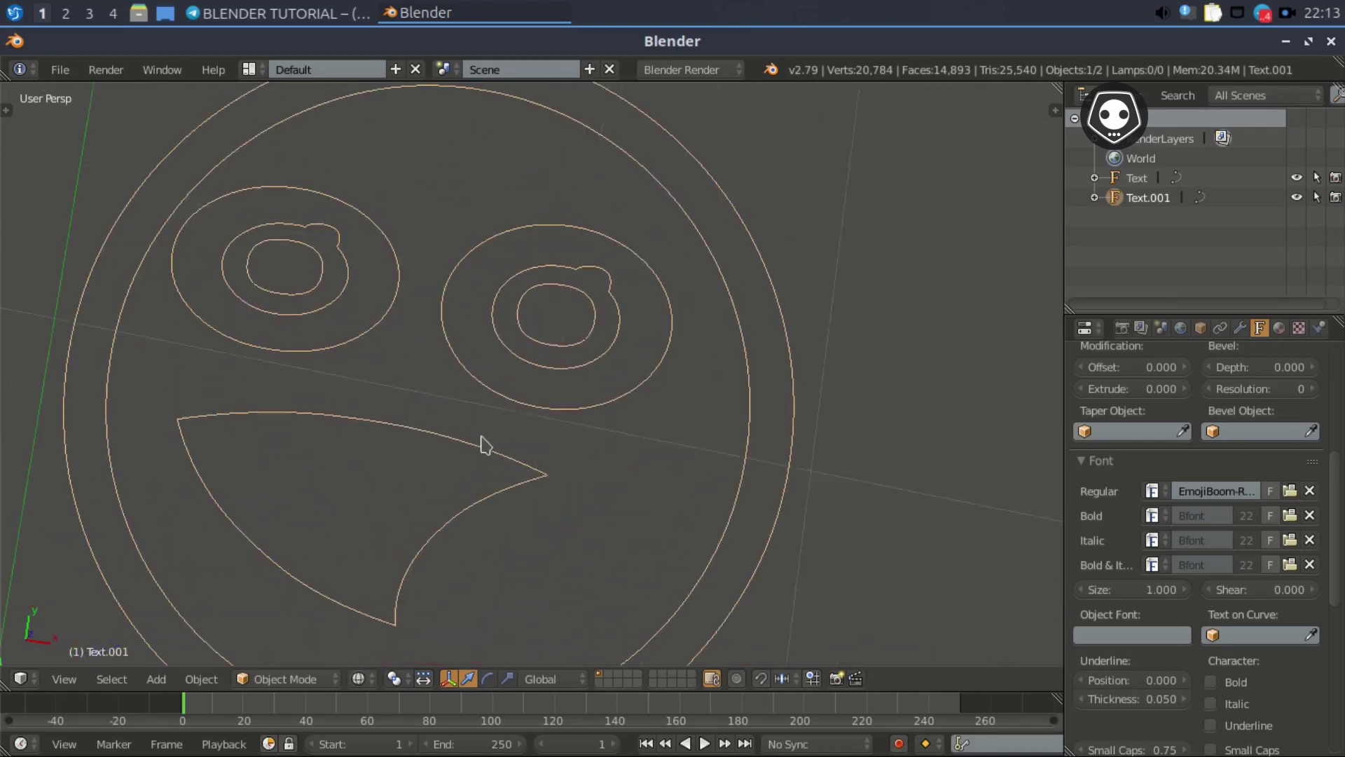
{"action": "scroll", "coordinate": [466, 482], "scroll_direction": "down", "scroll_amount": 1}
{"action": "key", "text": "Tab"}
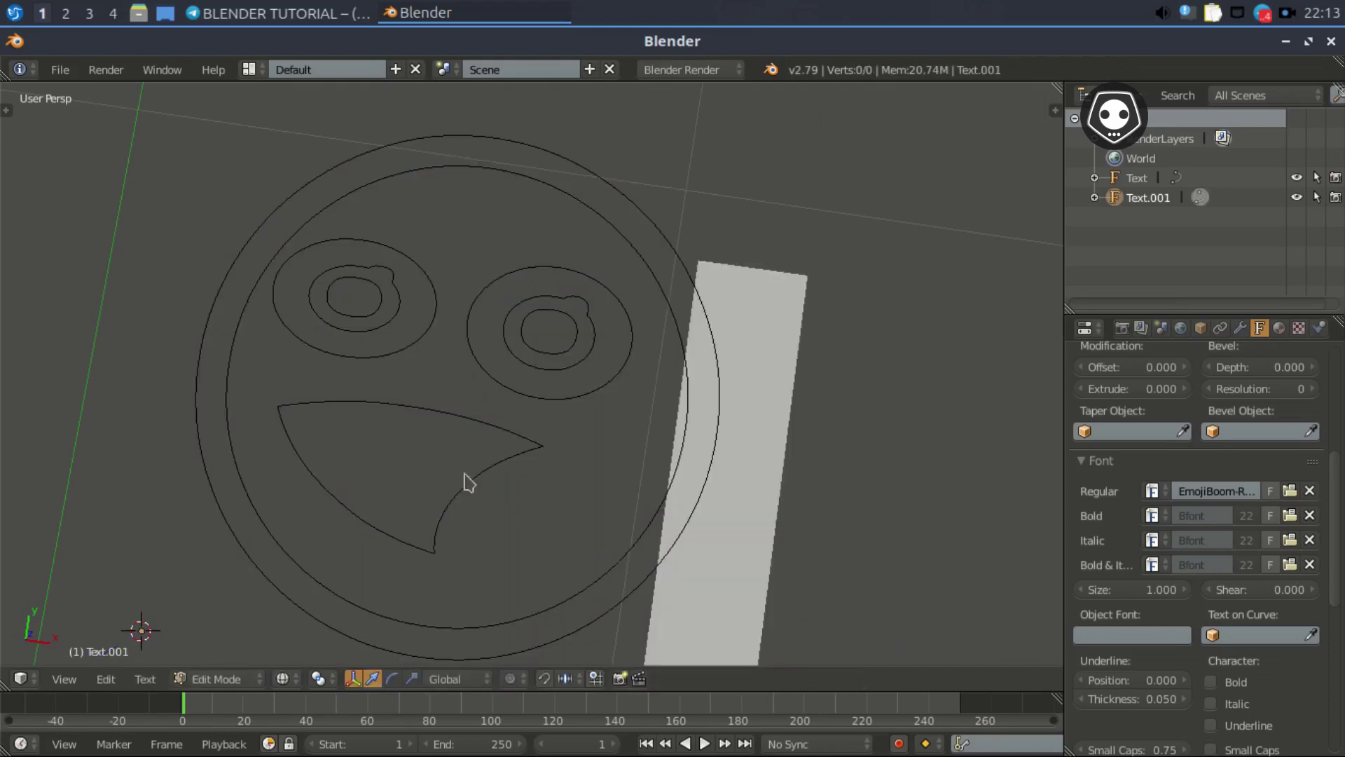
{"action": "key", "text": "Tab"}
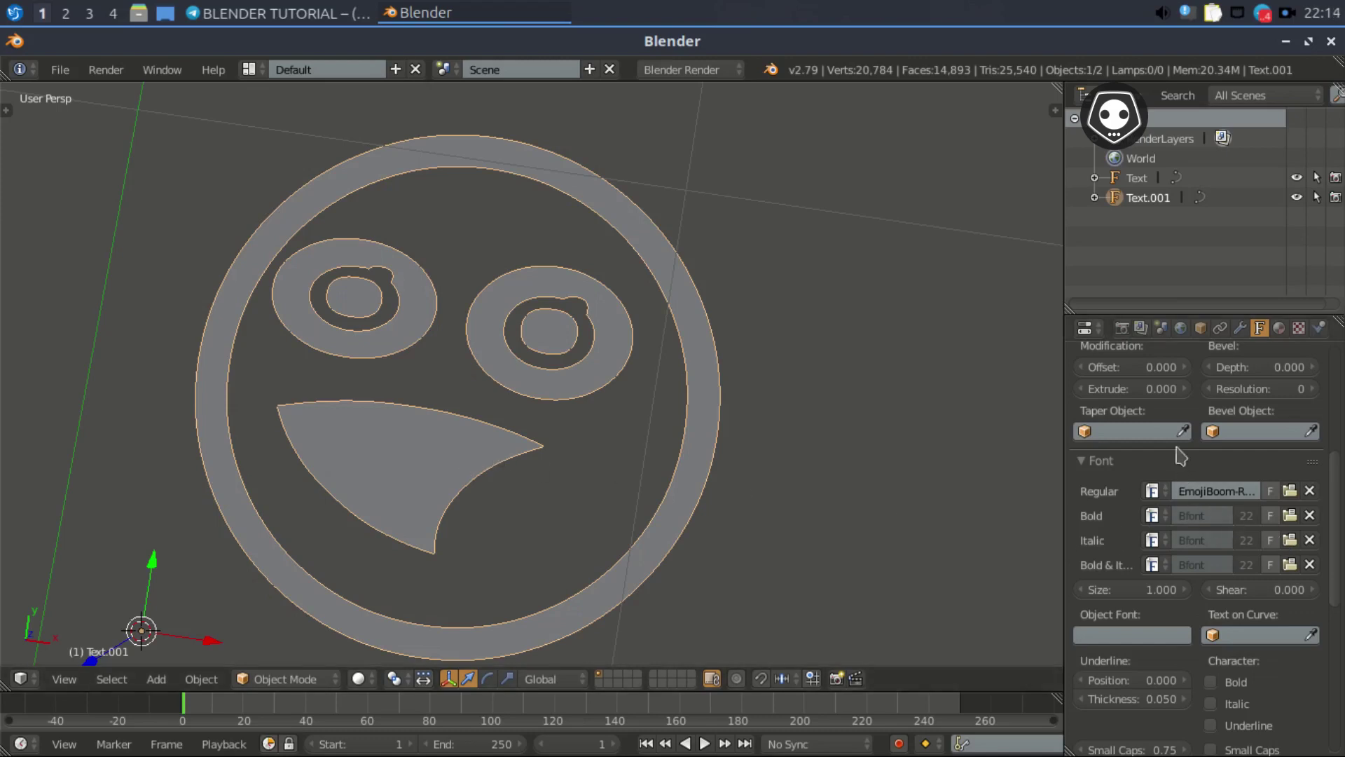
- Extrude the laughing emoji text by 0.02
{"action": "left_click_drag", "start_coordinate": [1129, 388], "coordinate": [1149, 388]}
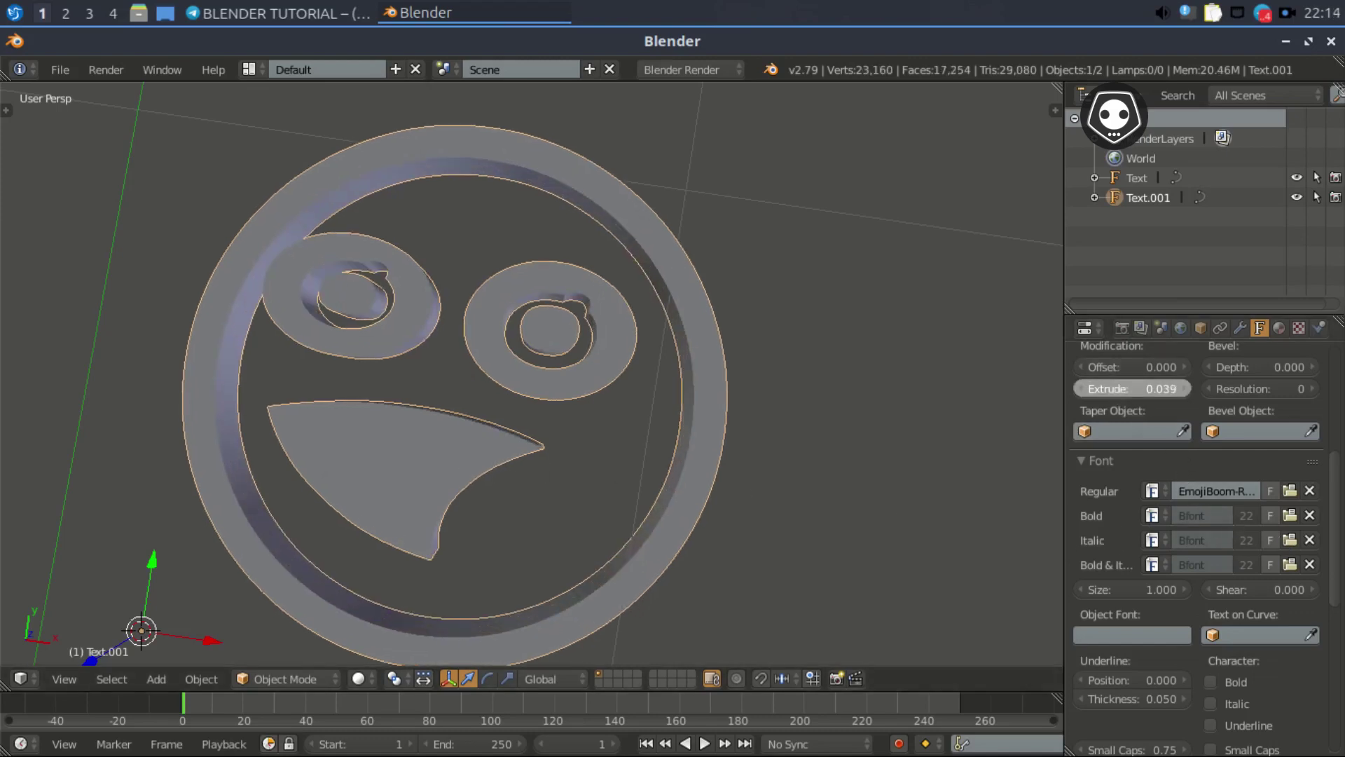
{"action": "mouse_move", "coordinate": [550, 481]}
{"action": "middle_mouse_down"}
{"action": "mouse_move", "coordinate": [518, 466]}
{"action": "mouse_move", "coordinate": [525, 456]}
{"action": "mouse_move", "coordinate": [528, 474]}
{"action": "middle_mouse_up"}
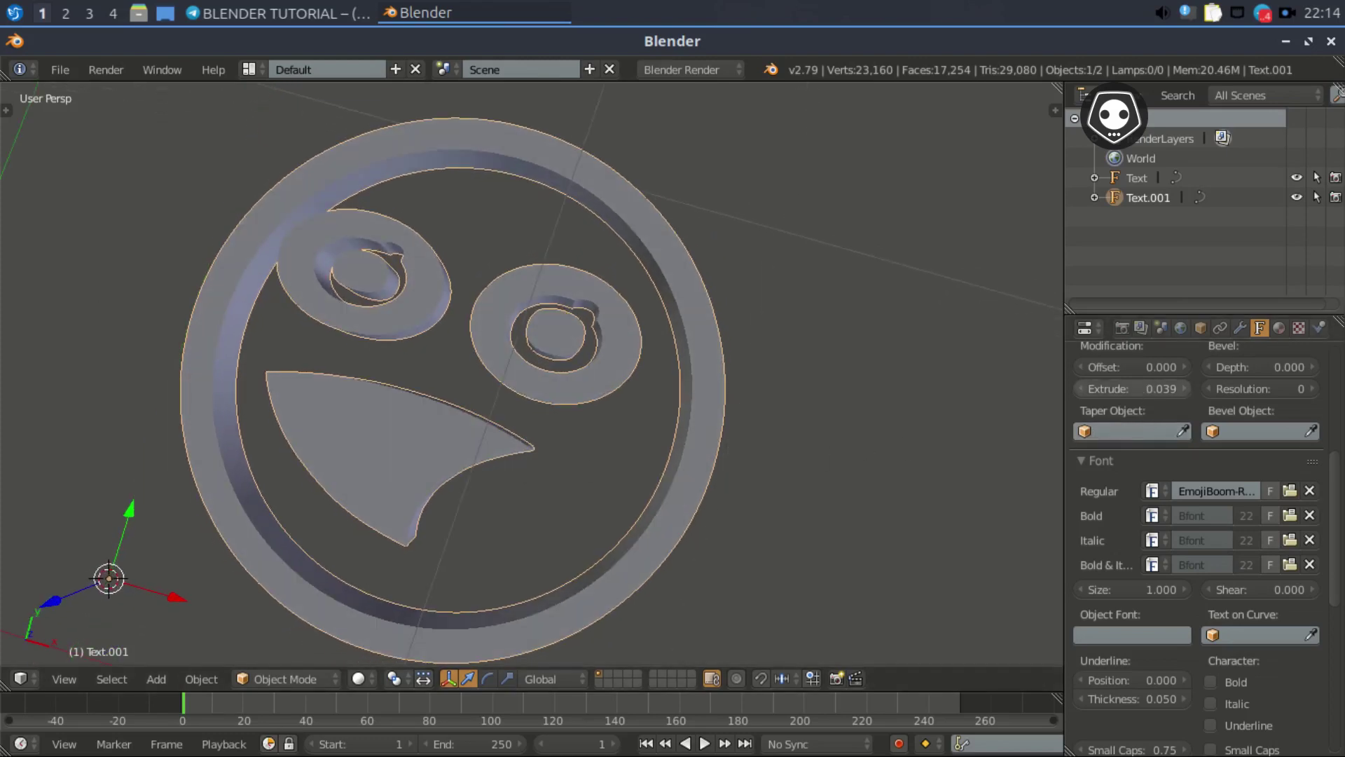
{"action": "left_click", "coordinate": [1146, 389]}
{"action": "key", "text": "BackSpace"}
{"action": "type", "text": ".02"}
{"action": "key", "text": "Return"}
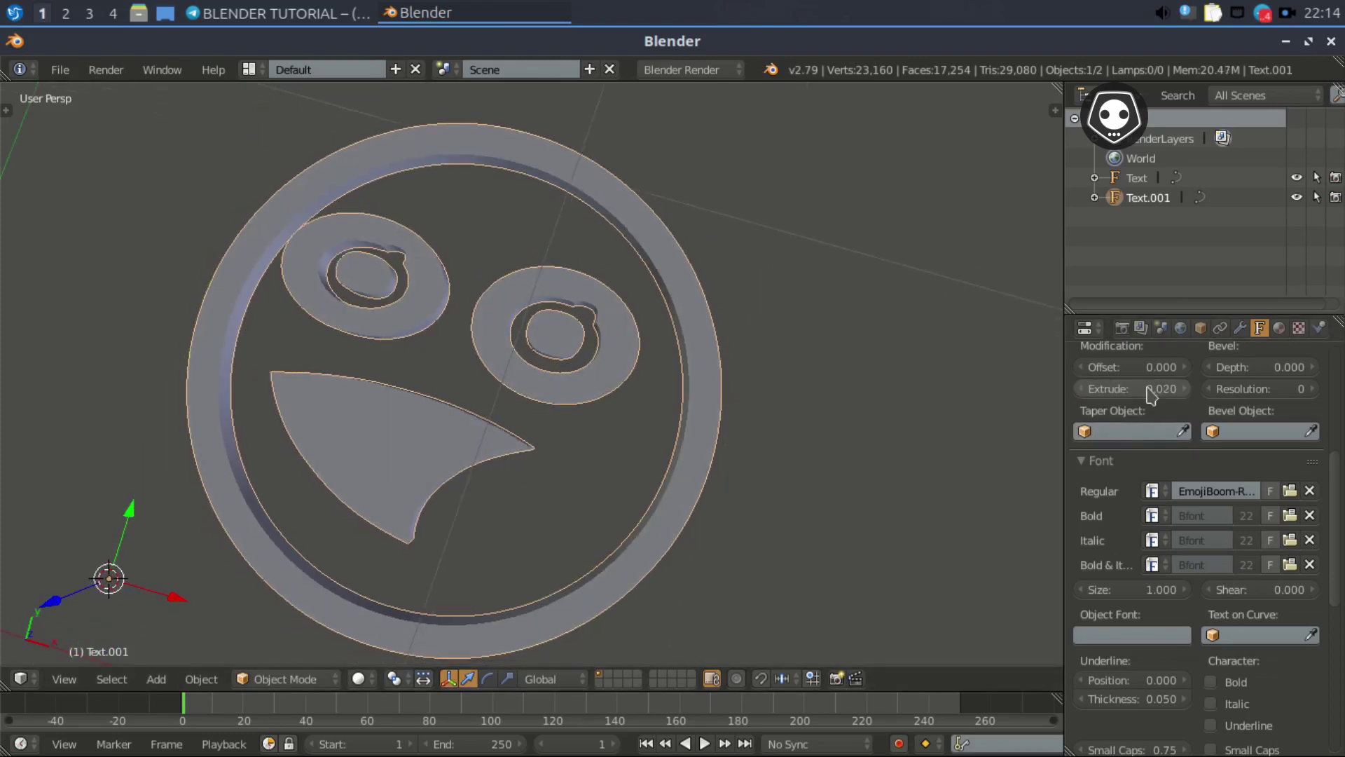
{"action": "middle_click_drag", "start_coordinate": [325, 455], "coordinate": [318, 390]}
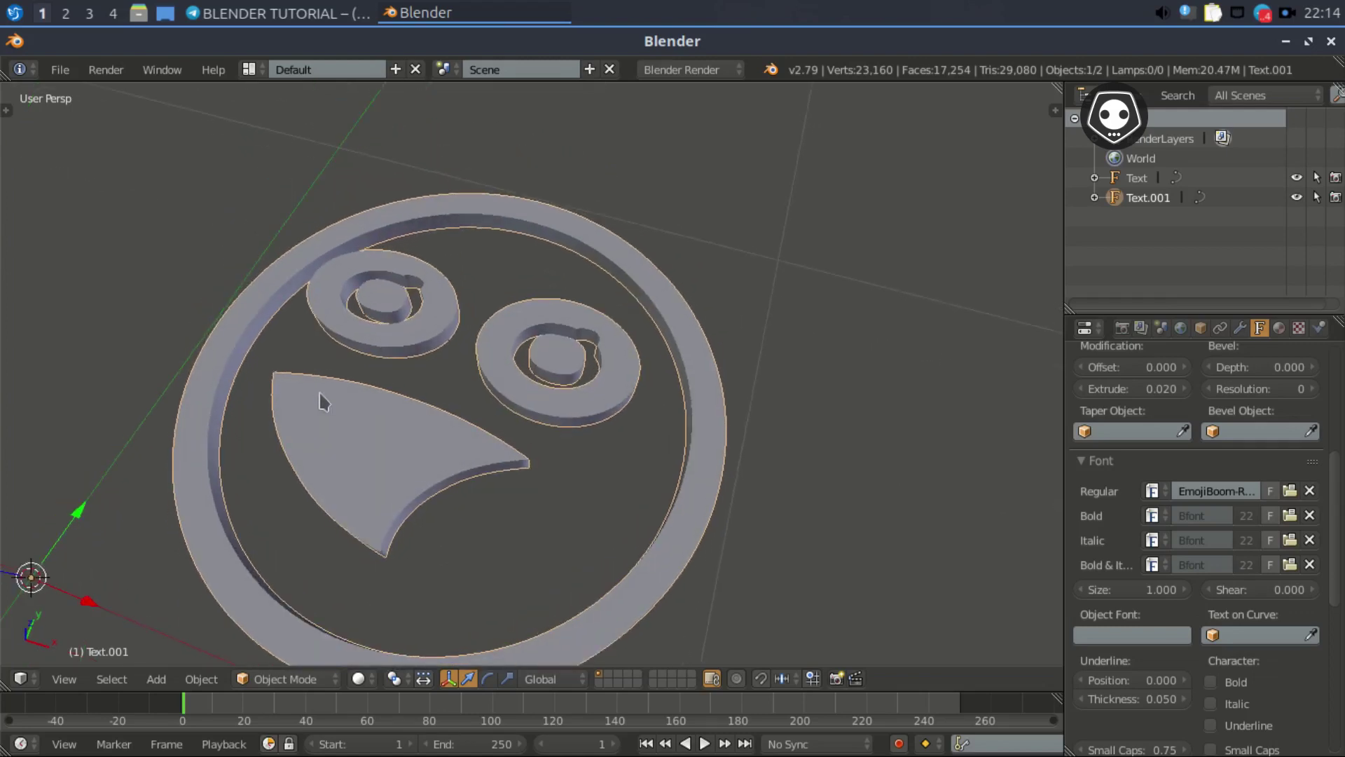
{"action": "middle_click_drag", "start_coordinate": [335, 448], "coordinate": [326, 377], "text": "shift"}
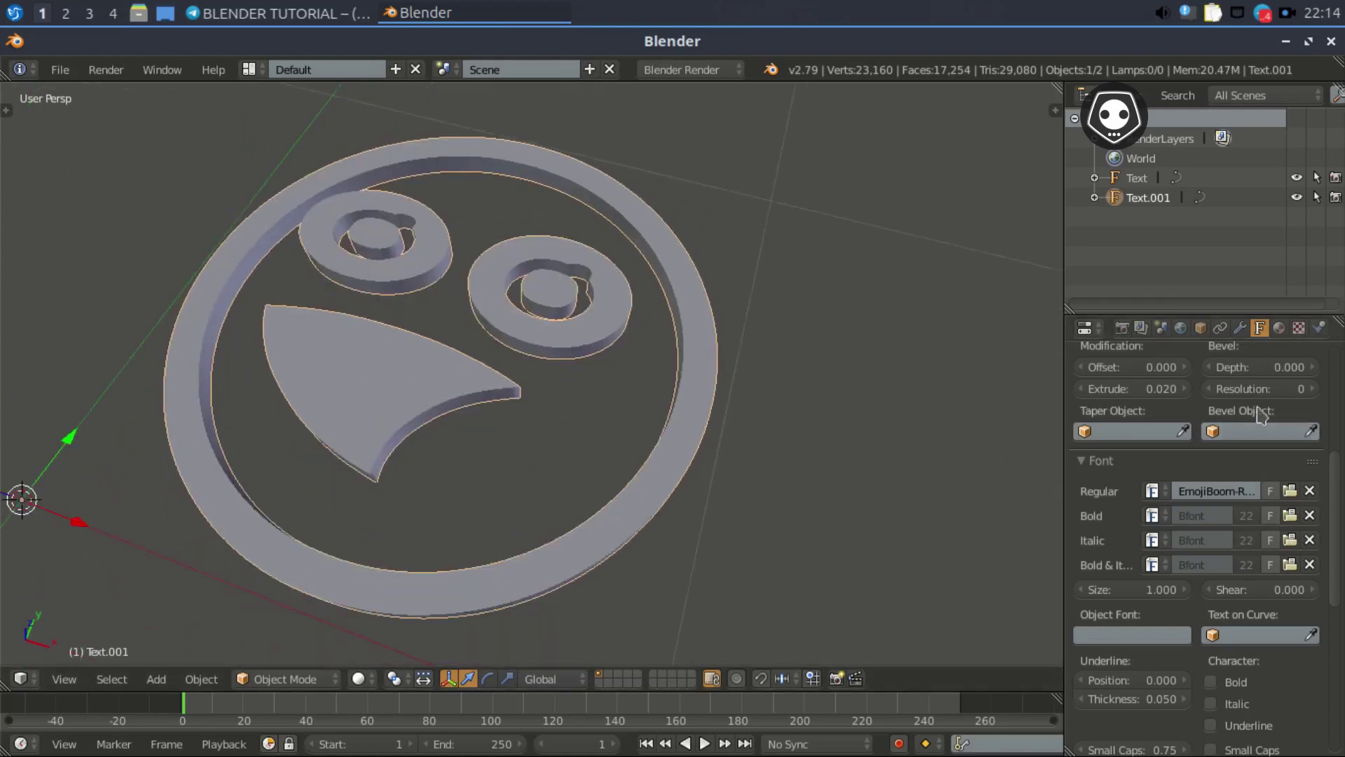
- Bevel the laughing emoji with a depth of 0.005 and a resolution of 2
{"action": "left_click", "coordinate": [1311, 370]}
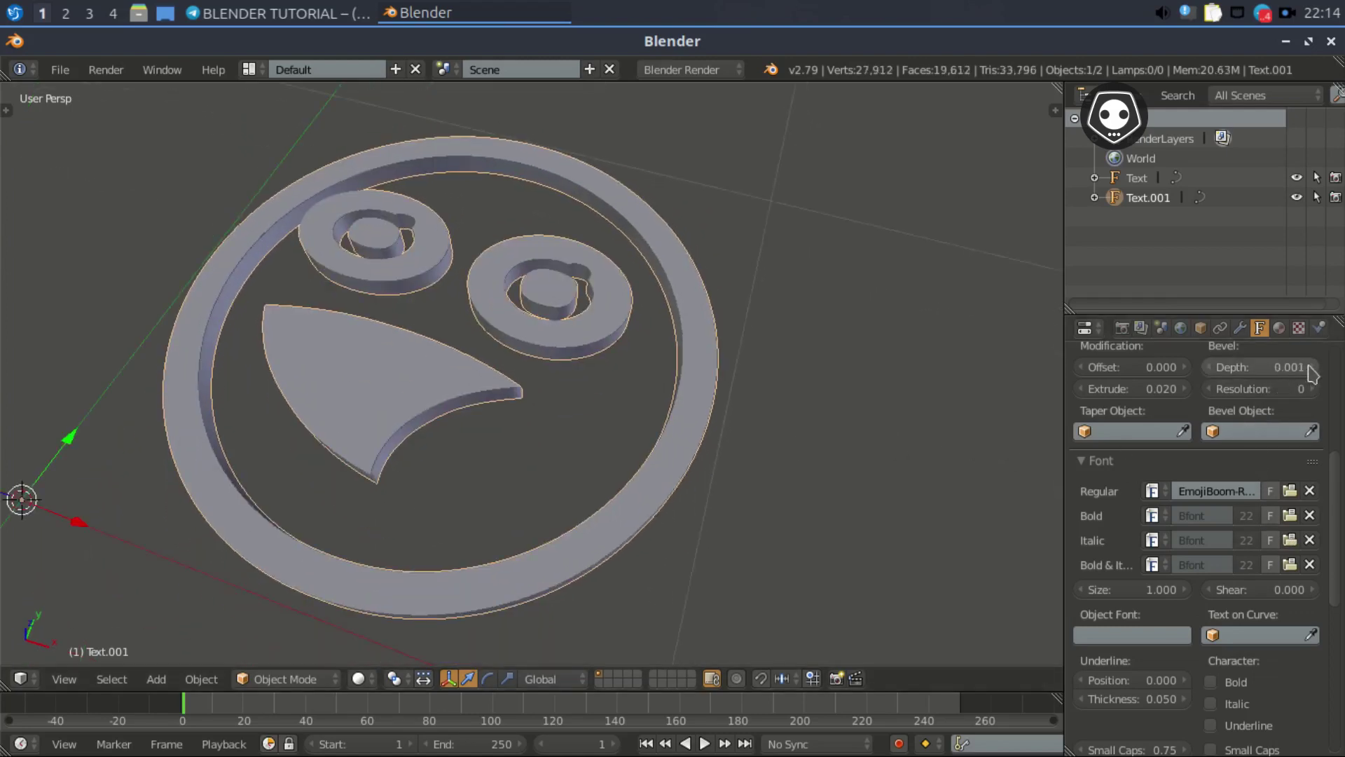
{"action": "left_click", "coordinate": [1311, 370]}
{"action": "left_click", "coordinate": [1311, 370]}
{"action": "scroll", "coordinate": [708, 466], "scroll_direction": "up", "scroll_amount": 3}
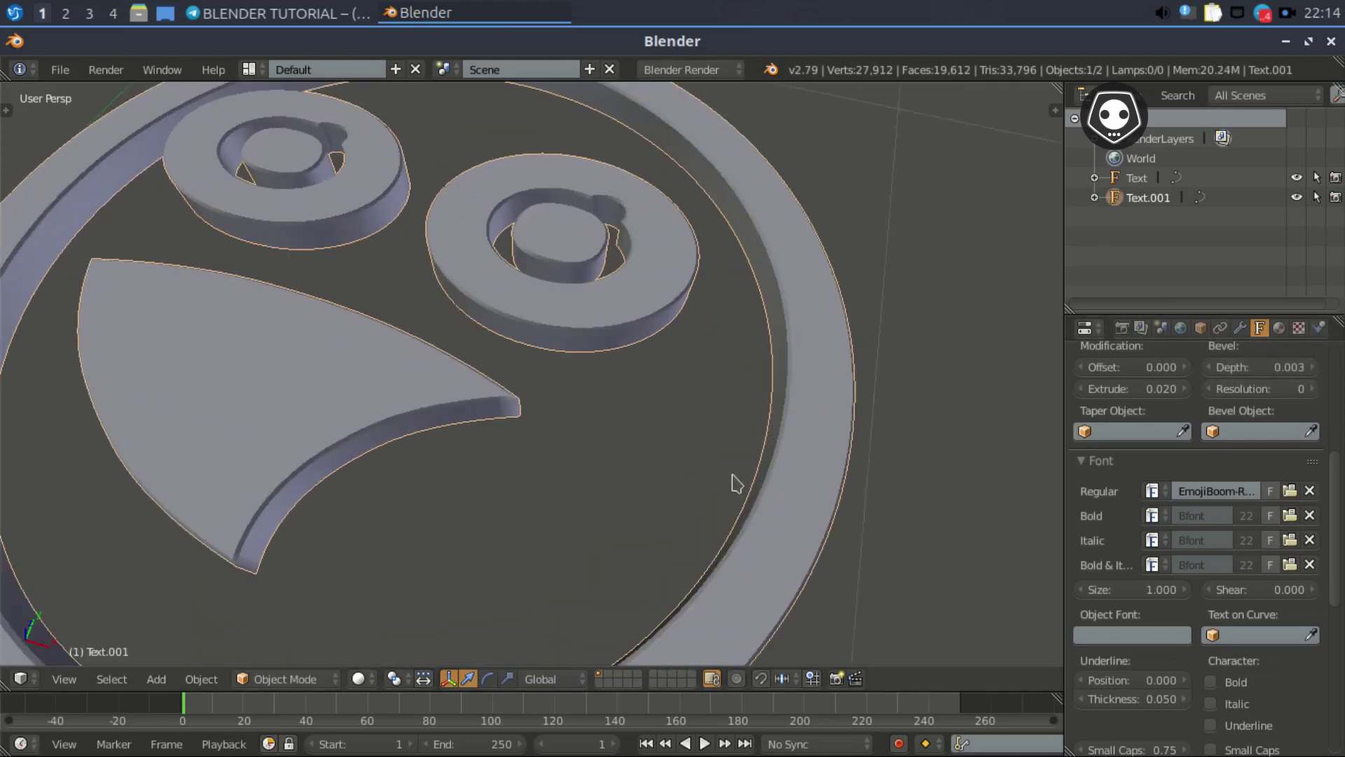
{"action": "scroll", "coordinate": [729, 463], "scroll_direction": "down", "scroll_amount": 3}
{"action": "middle_click_drag", "start_coordinate": [721, 441], "coordinate": [722, 393]}
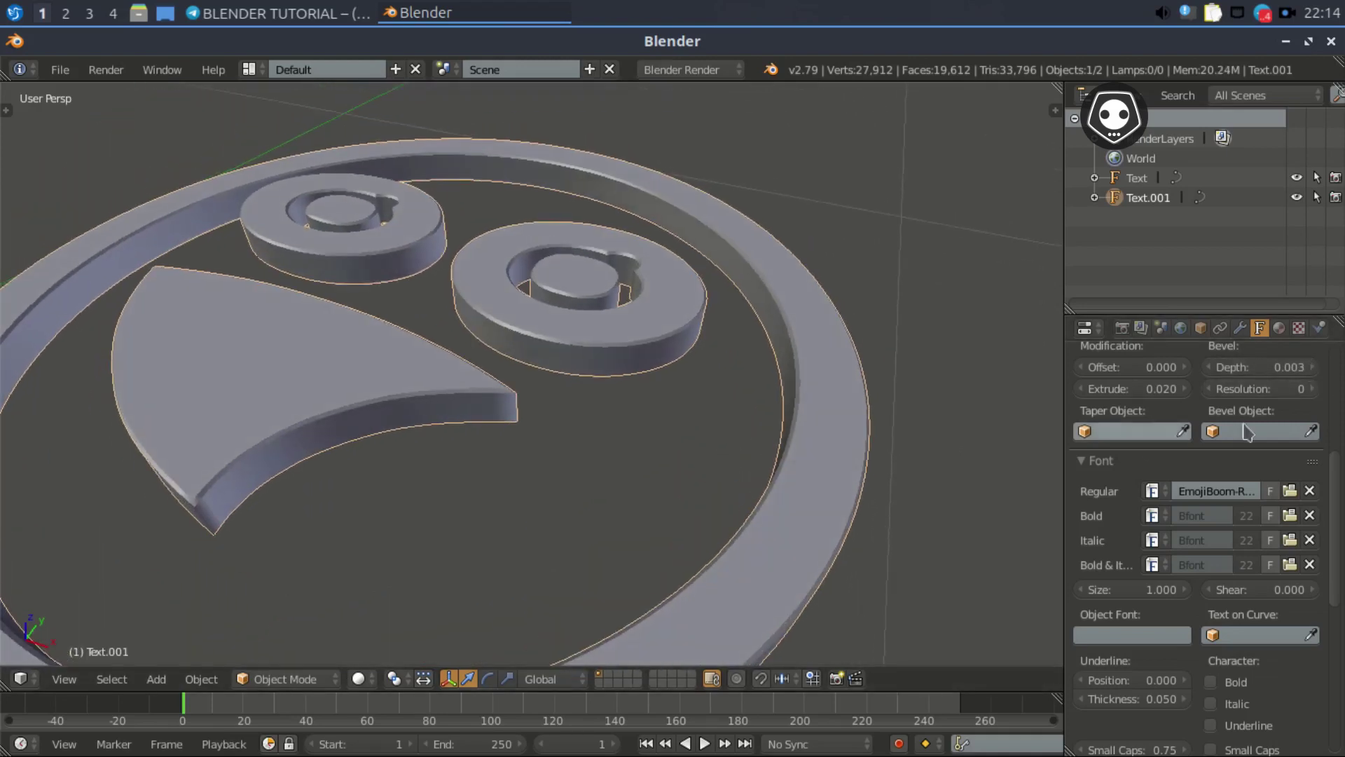
{"action": "left_click", "coordinate": [1311, 370]}
{"action": "left_click", "coordinate": [1311, 370]}
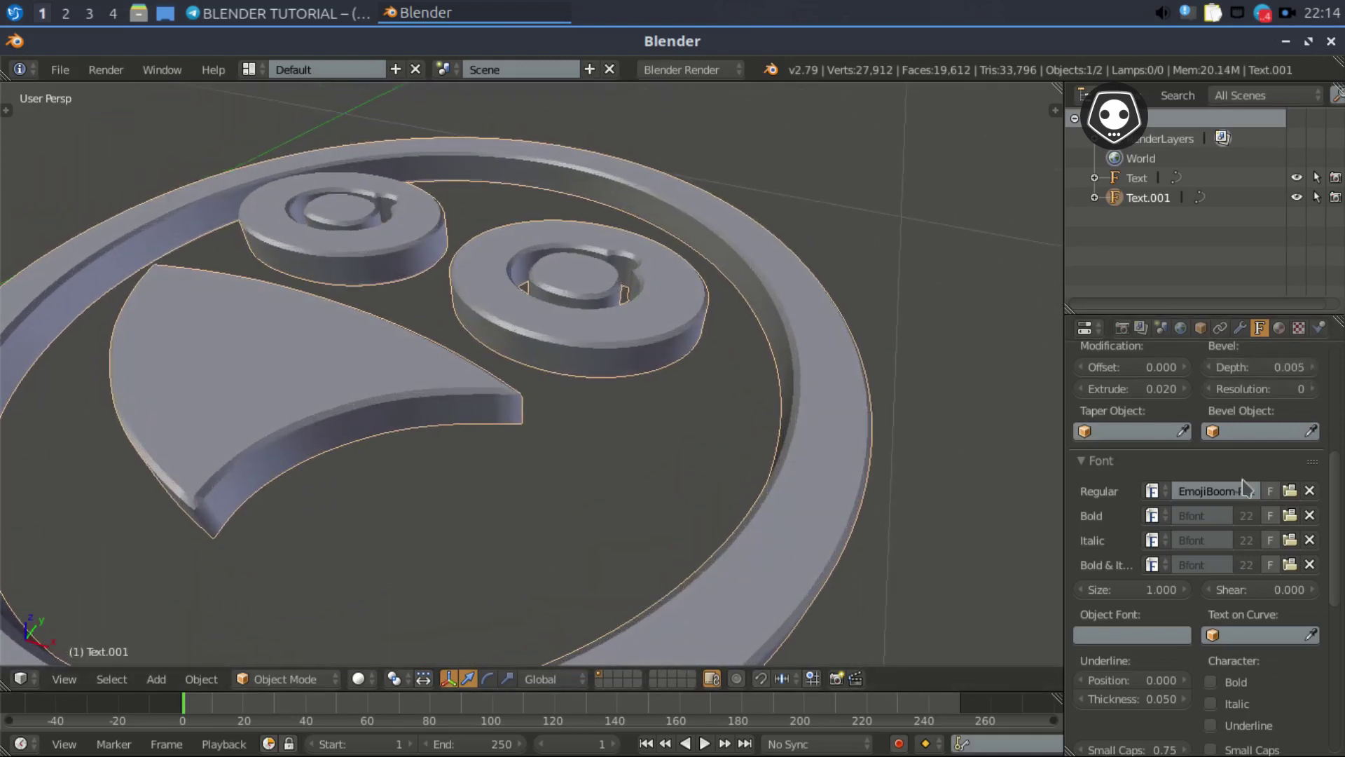
{"action": "left_click", "coordinate": [1312, 389]}
{"action": "left_click", "coordinate": [1311, 389]}
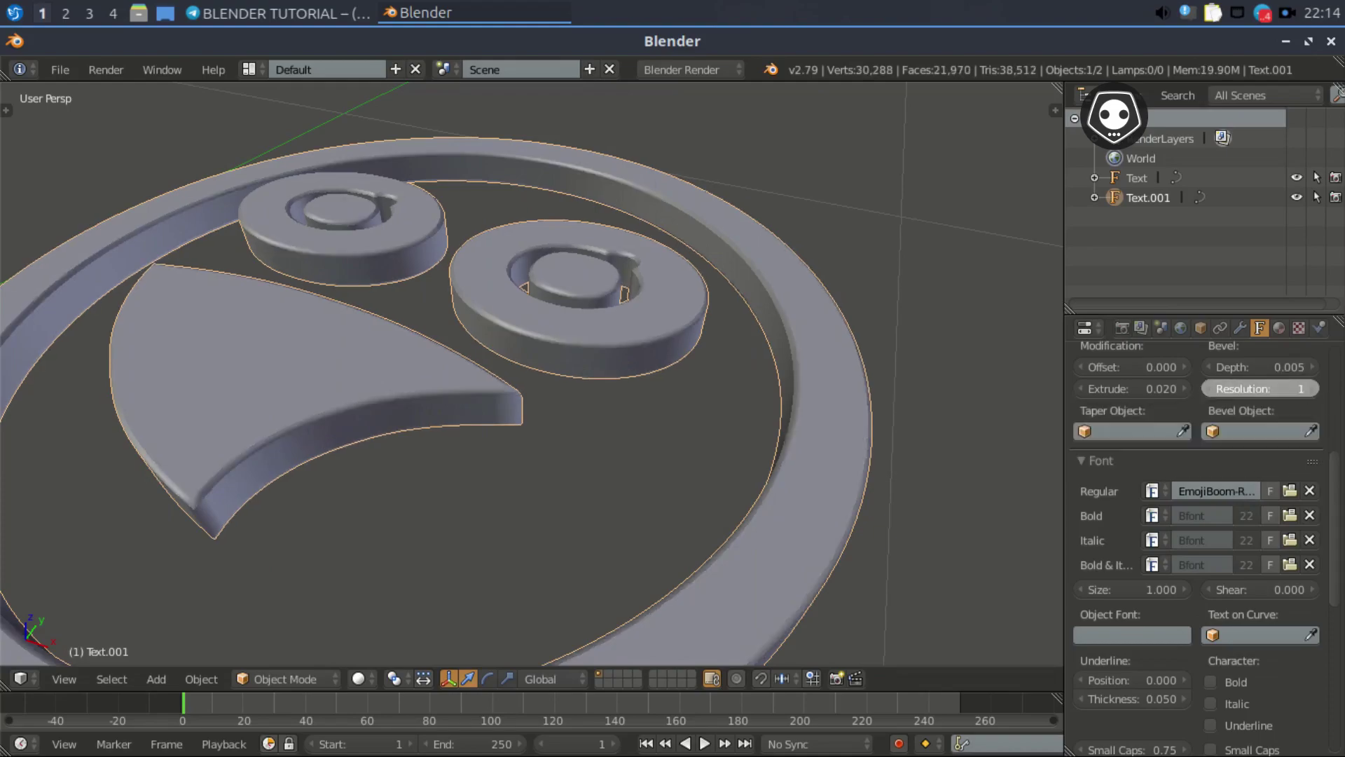
- Inspect the bevelled edges of the laughing emoji in wireframe and solid shading from several angles
{"action": "key", "text": "z"}
{"action": "middle_click_drag", "start_coordinate": [893, 525], "coordinate": [861, 471]}
{"action": "scroll", "coordinate": [861, 470], "scroll_direction": "up", "scroll_amount": 4}
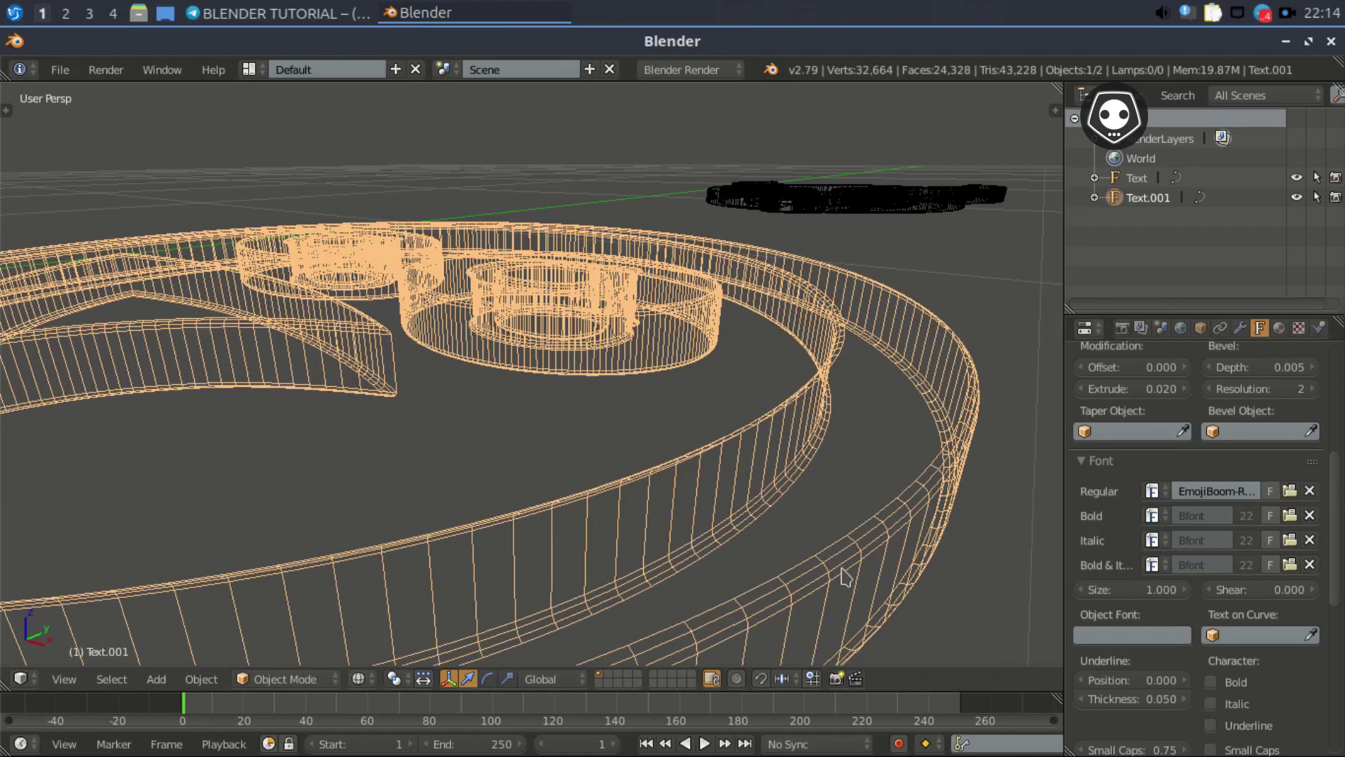
{"action": "scroll", "coordinate": [845, 564], "scroll_direction": "down", "scroll_amount": 2}
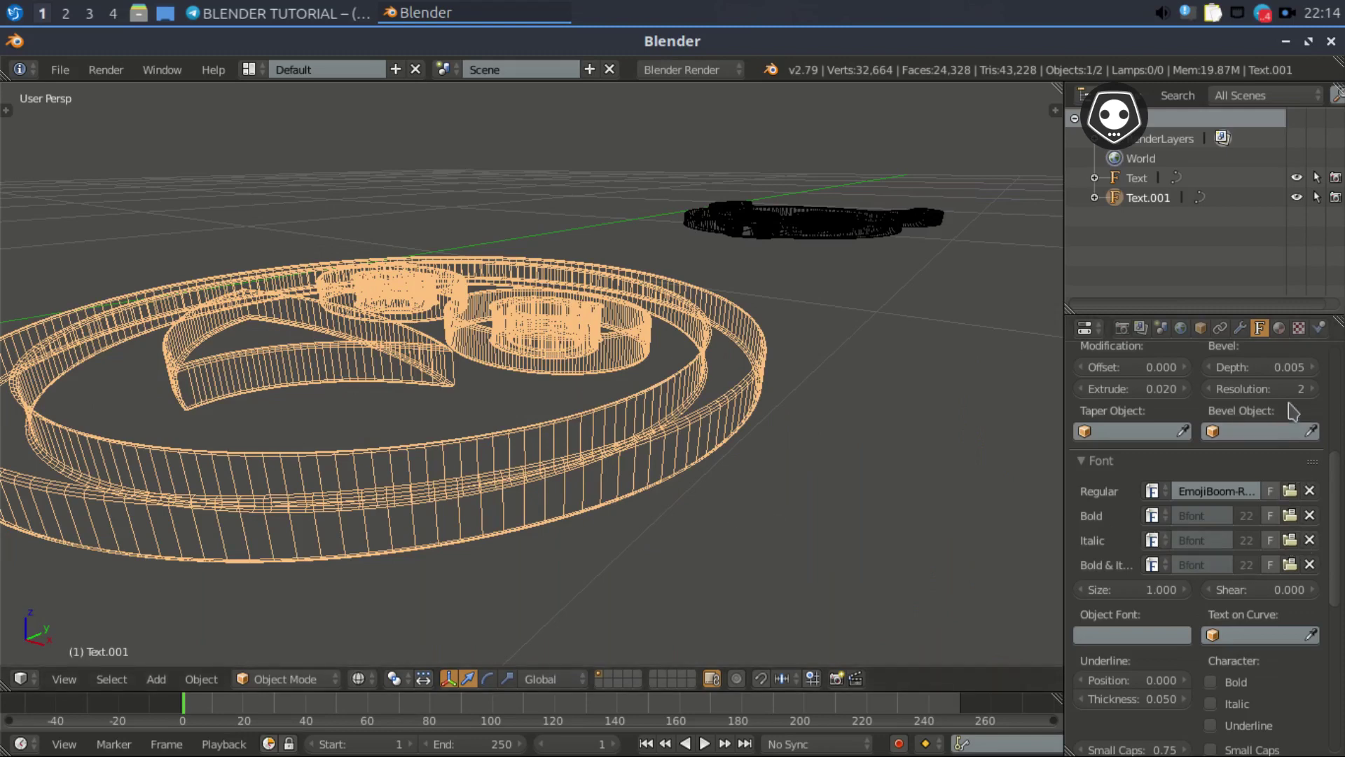
{"action": "key", "text": "z"}
{"action": "middle_click_drag", "start_coordinate": [770, 473], "coordinate": [654, 540]}
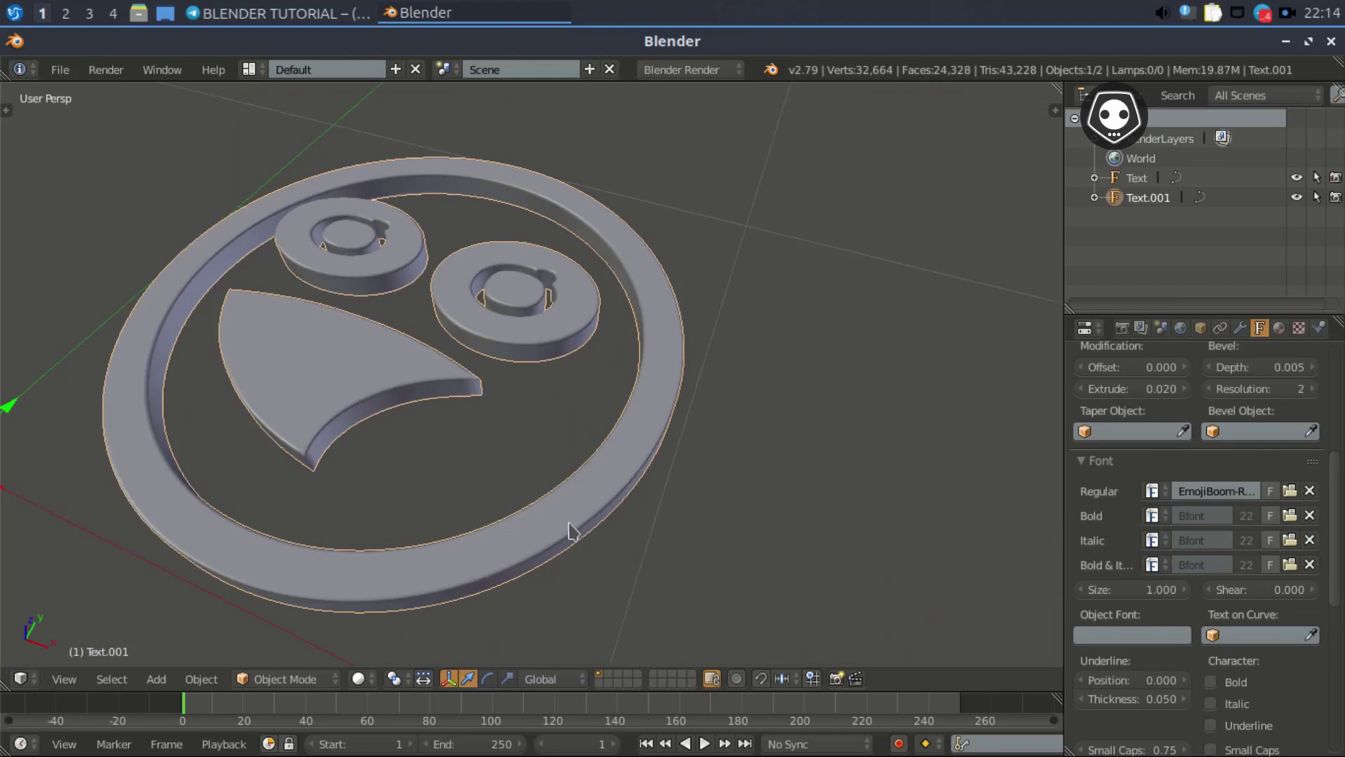
{"action": "middle_click_drag", "start_coordinate": [570, 534], "coordinate": [838, 529]}
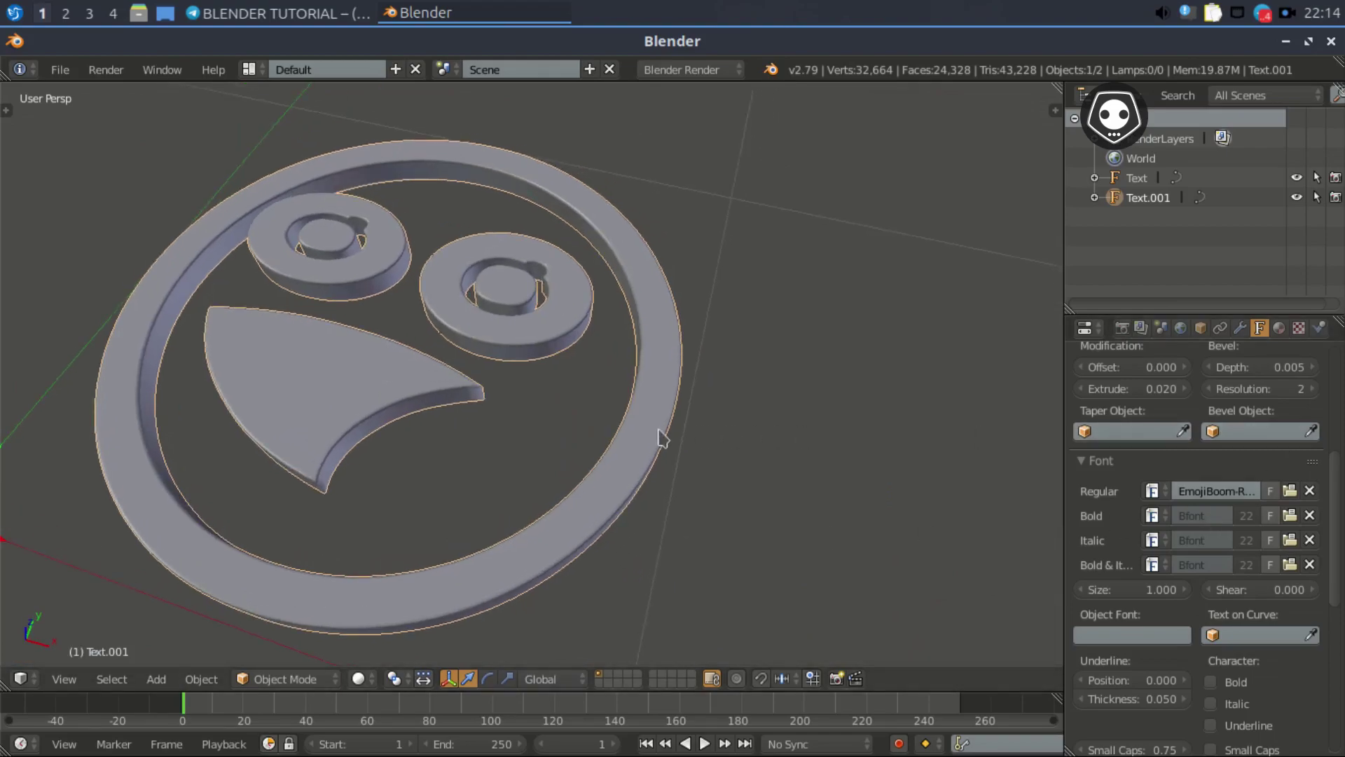
{"action": "key", "text": "z"}
{"action": "mouse_move", "coordinate": [652, 441]}
{"action": "middle_mouse_down"}
{"action": "mouse_move", "coordinate": [616, 441]}
{"action": "mouse_move", "coordinate": [634, 468]}
{"action": "mouse_move", "coordinate": [616, 391]}
{"action": "mouse_move", "coordinate": [627, 358]}
{"action": "middle_mouse_up"}
{"action": "key", "text": "z"}
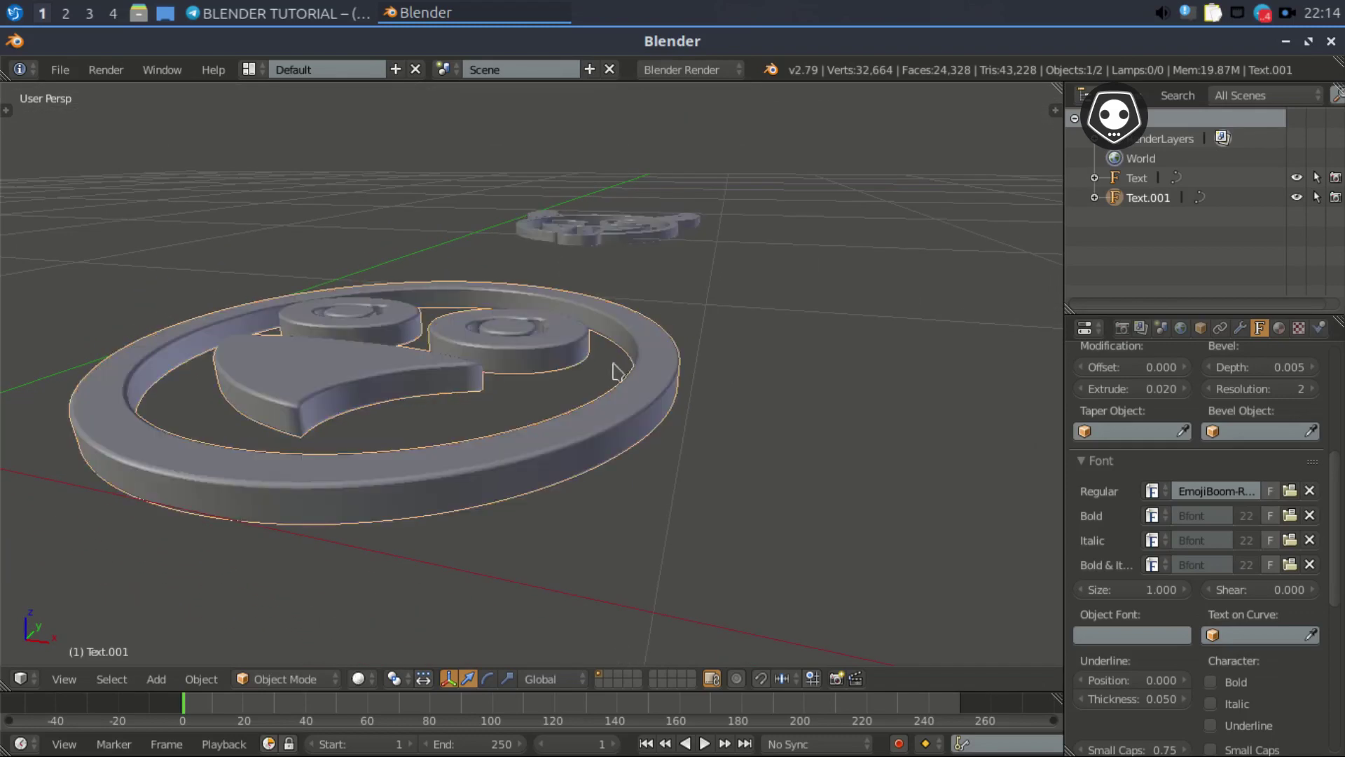
{"action": "key", "text": "Tab"}
{"action": "key", "text": "Tab"}
{"action": "middle_click_drag", "start_coordinate": [601, 423], "coordinate": [638, 504]}
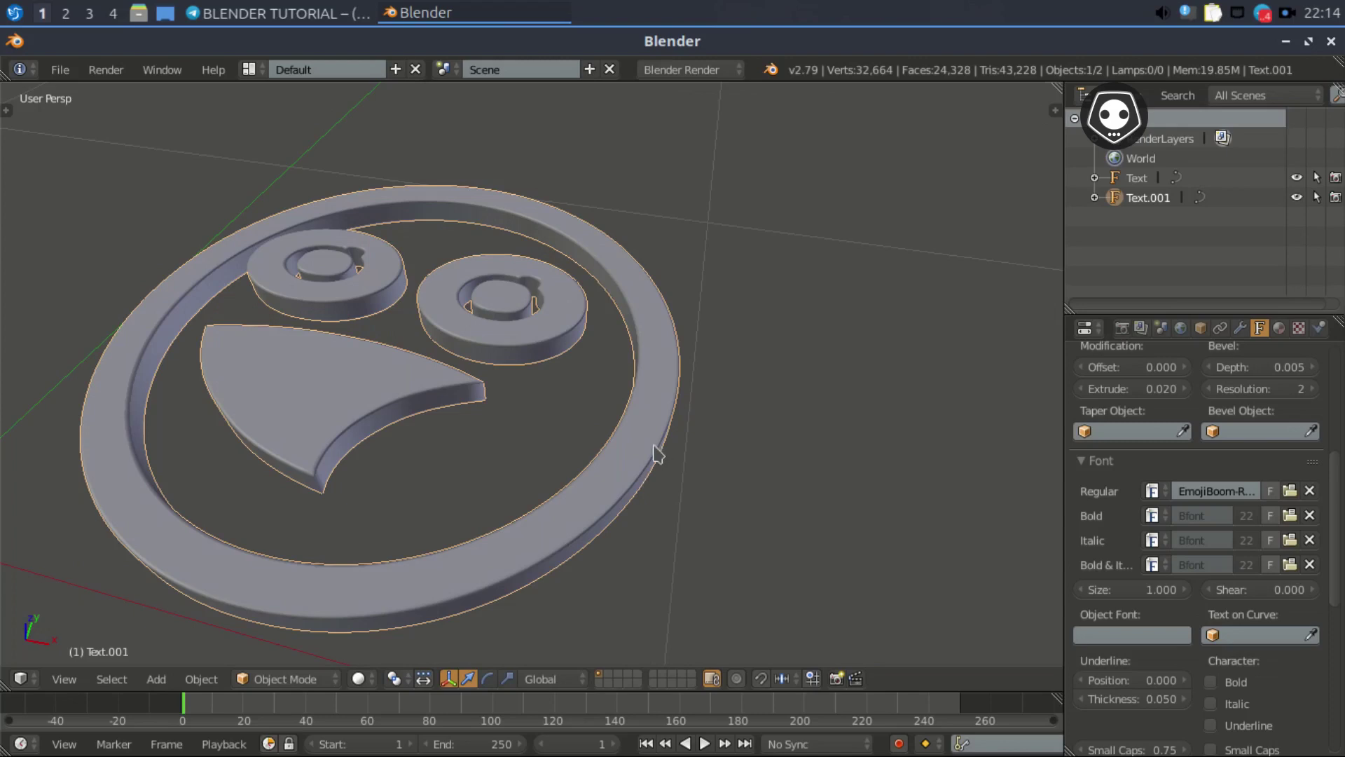
- Convert the laughing emoji text object to a mesh and switch it to Edit Mode
{"action": "key", "text": "alt+c"}
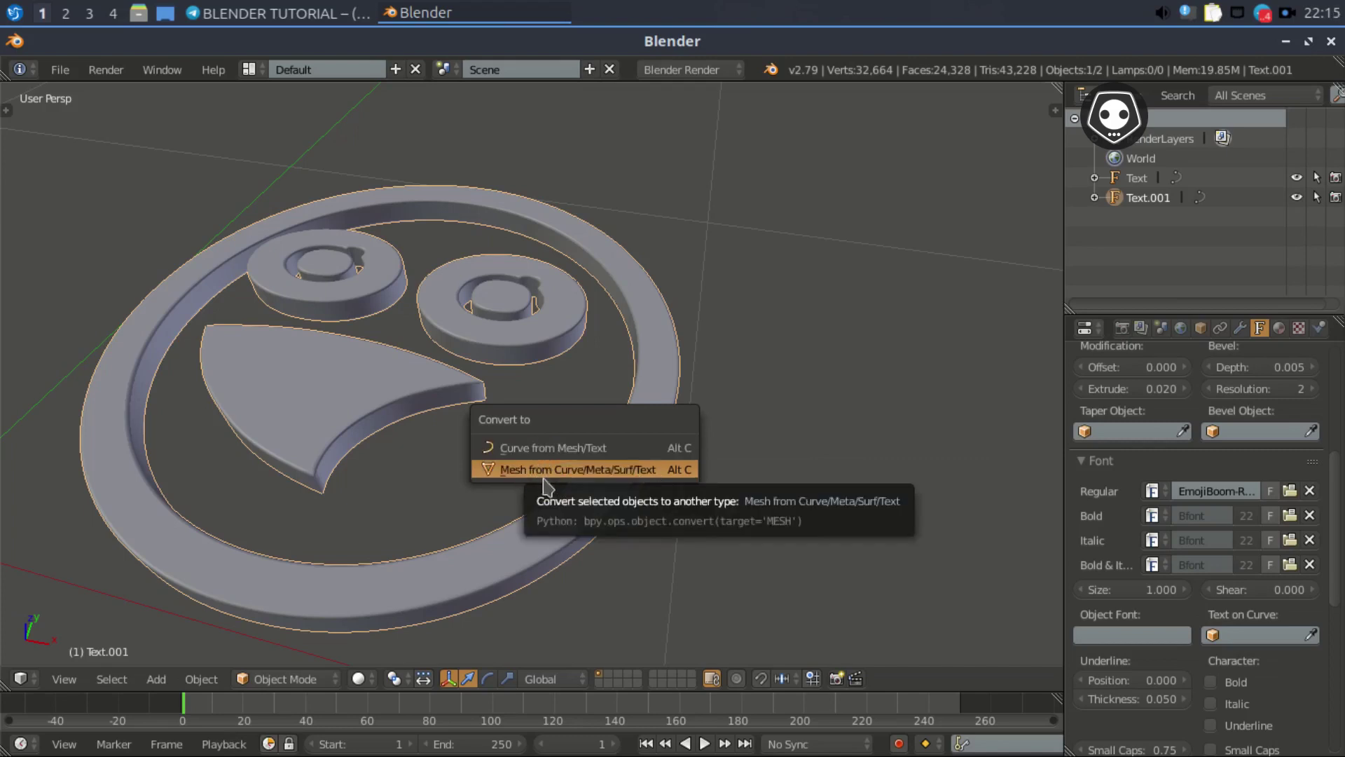
{"action": "left_click", "coordinate": [640, 470]}
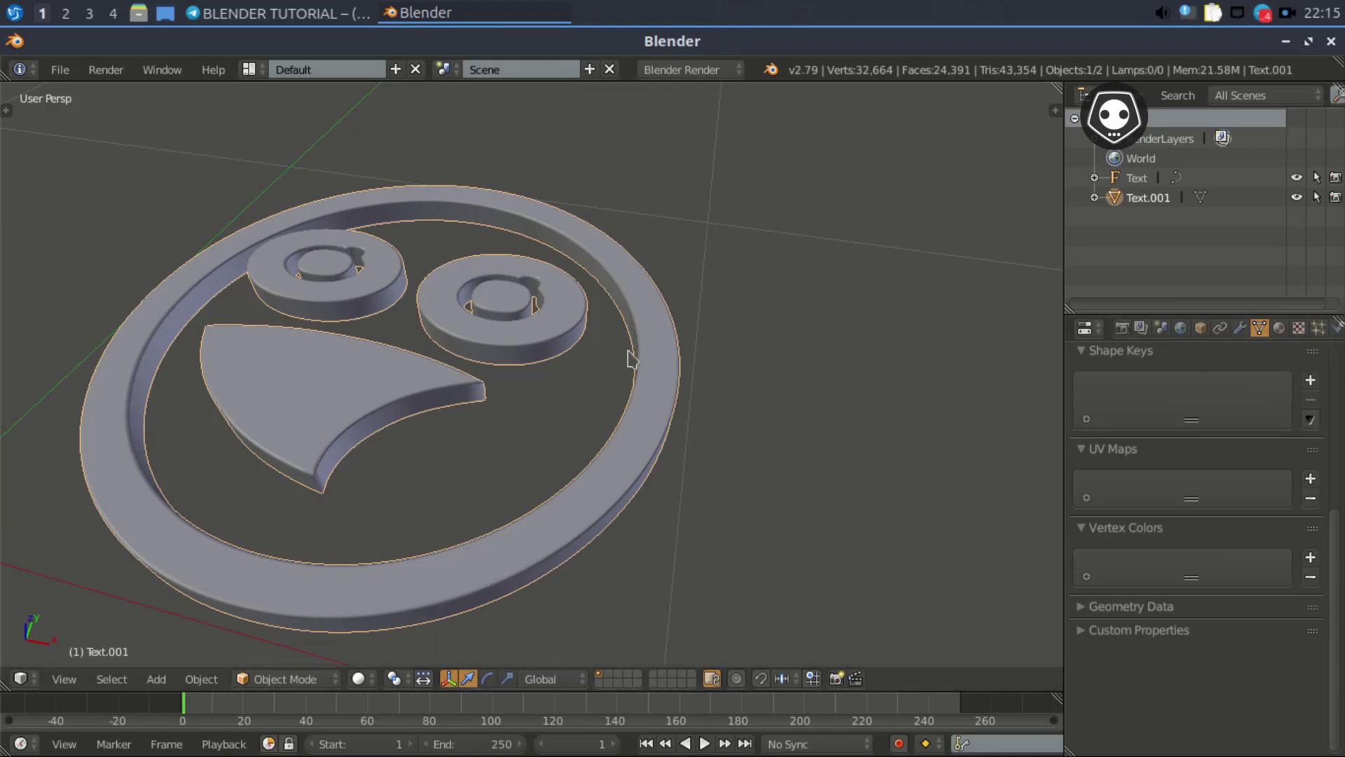
{"action": "left_click", "coordinate": [284, 679]}
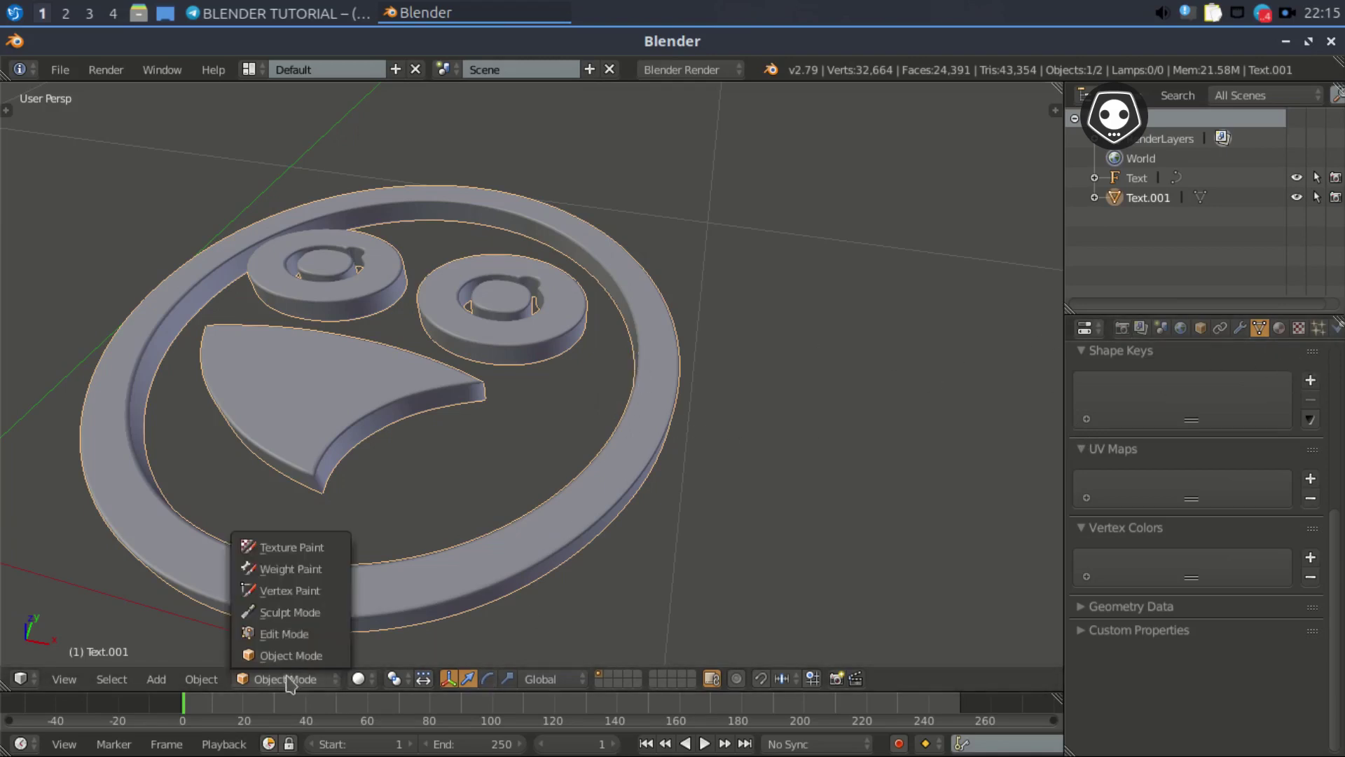
{"action": "left_click", "coordinate": [288, 634]}
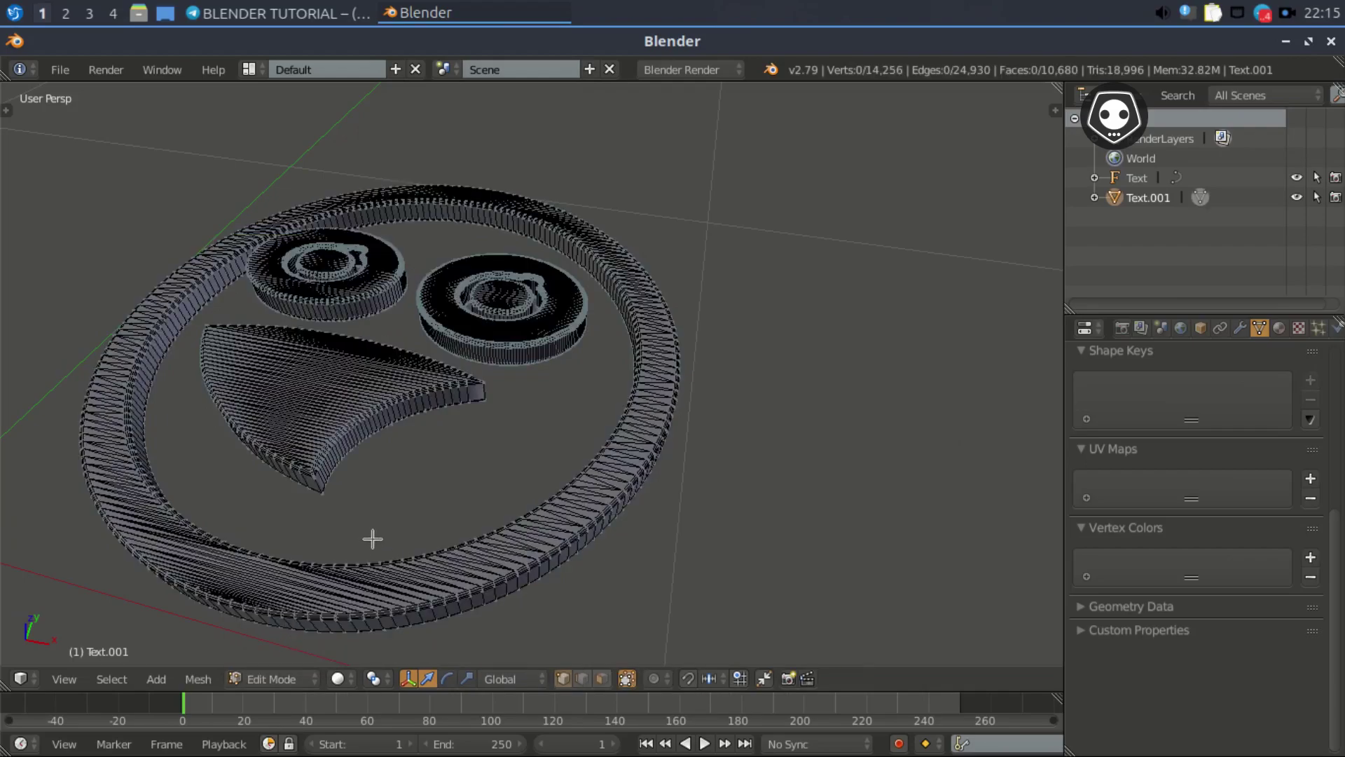
- Examine the converted emoji's mesh geometry, then return to Object Mode and view both emojis together
{"action": "middle_click_drag", "start_coordinate": [389, 522], "coordinate": [630, 519], "text": "shift"}
{"action": "scroll", "coordinate": [615, 468], "scroll_direction": "up", "scroll_amount": 5}
{"action": "scroll", "coordinate": [615, 468], "scroll_direction": "down", "scroll_amount": 8}
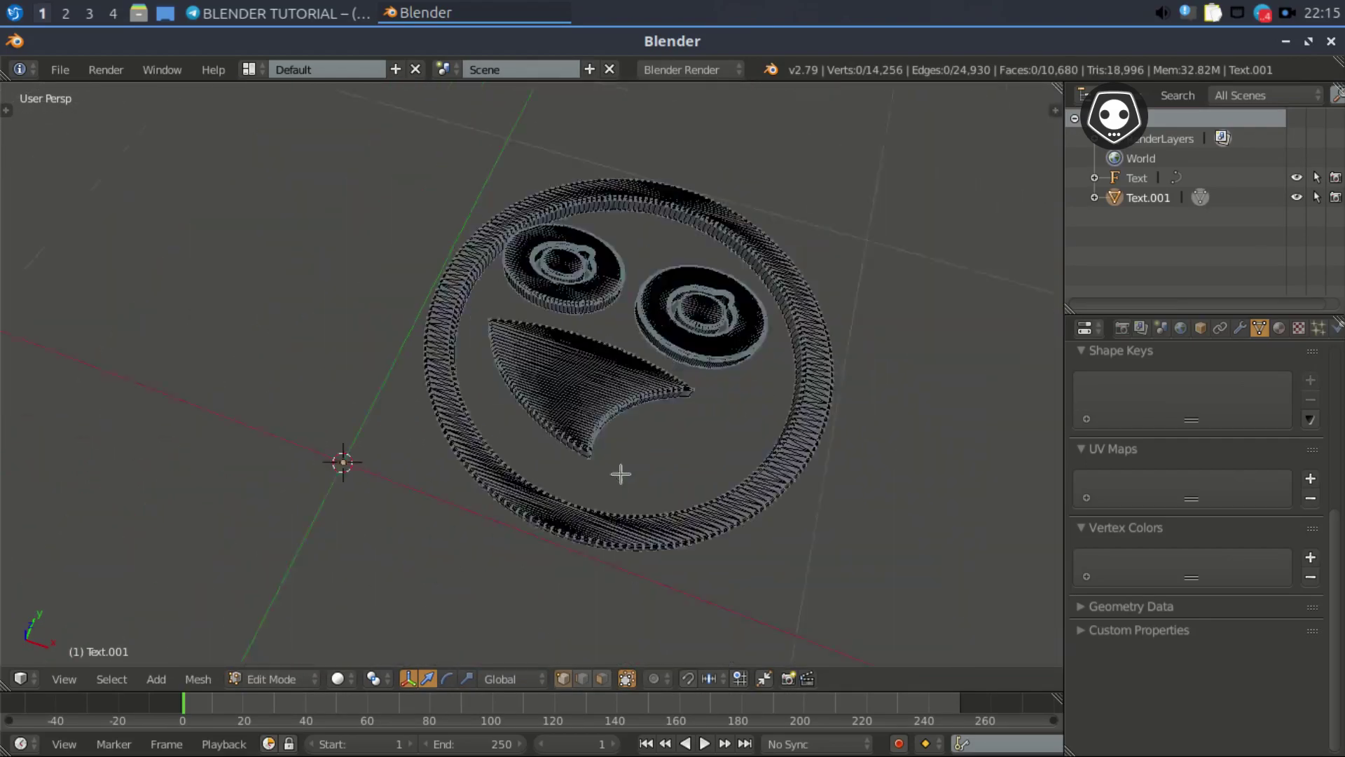
{"action": "key", "text": "Tab"}
{"action": "scroll", "coordinate": [623, 483], "scroll_direction": "down", "scroll_amount": 5}
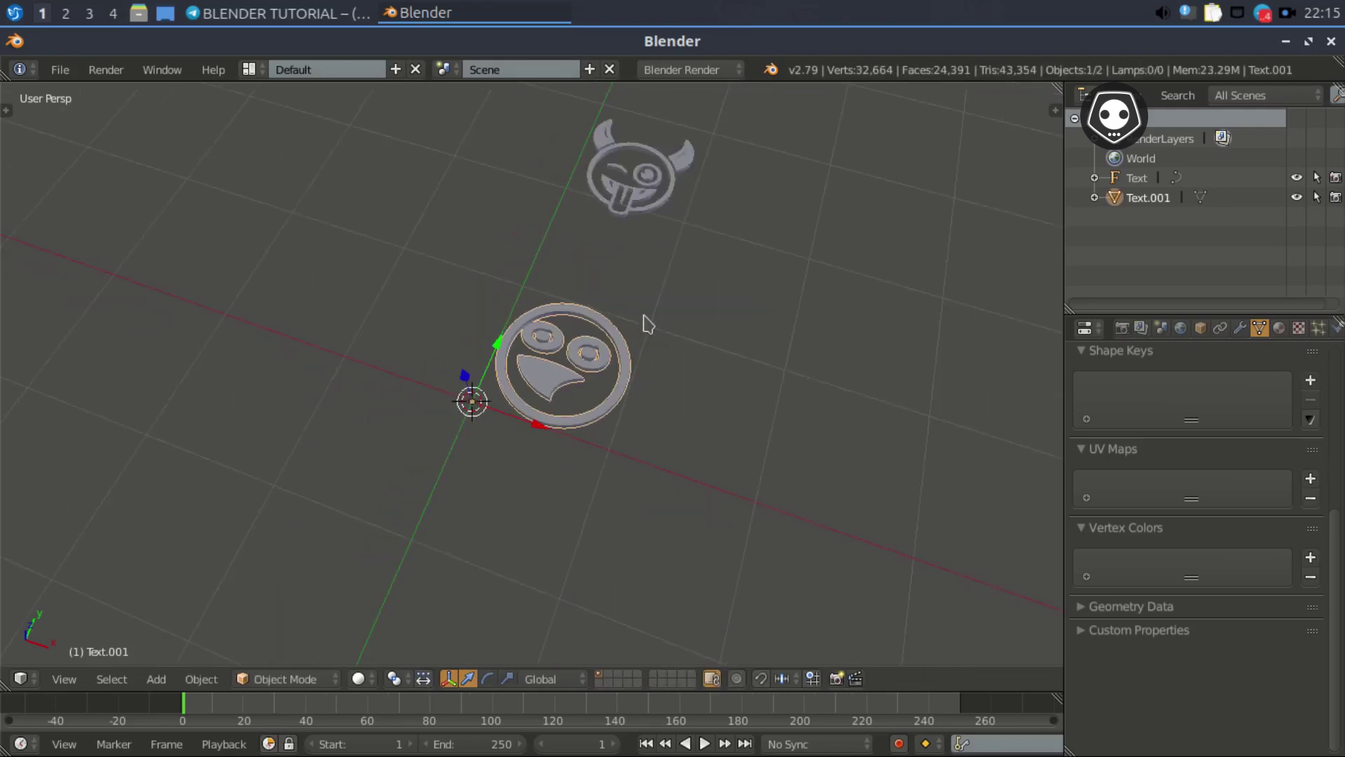
{"action": "middle_click_drag", "start_coordinate": [648, 324], "coordinate": [571, 468], "text": "shift"}
{"action": "scroll", "coordinate": [571, 469], "scroll_direction": "up", "scroll_amount": 1}
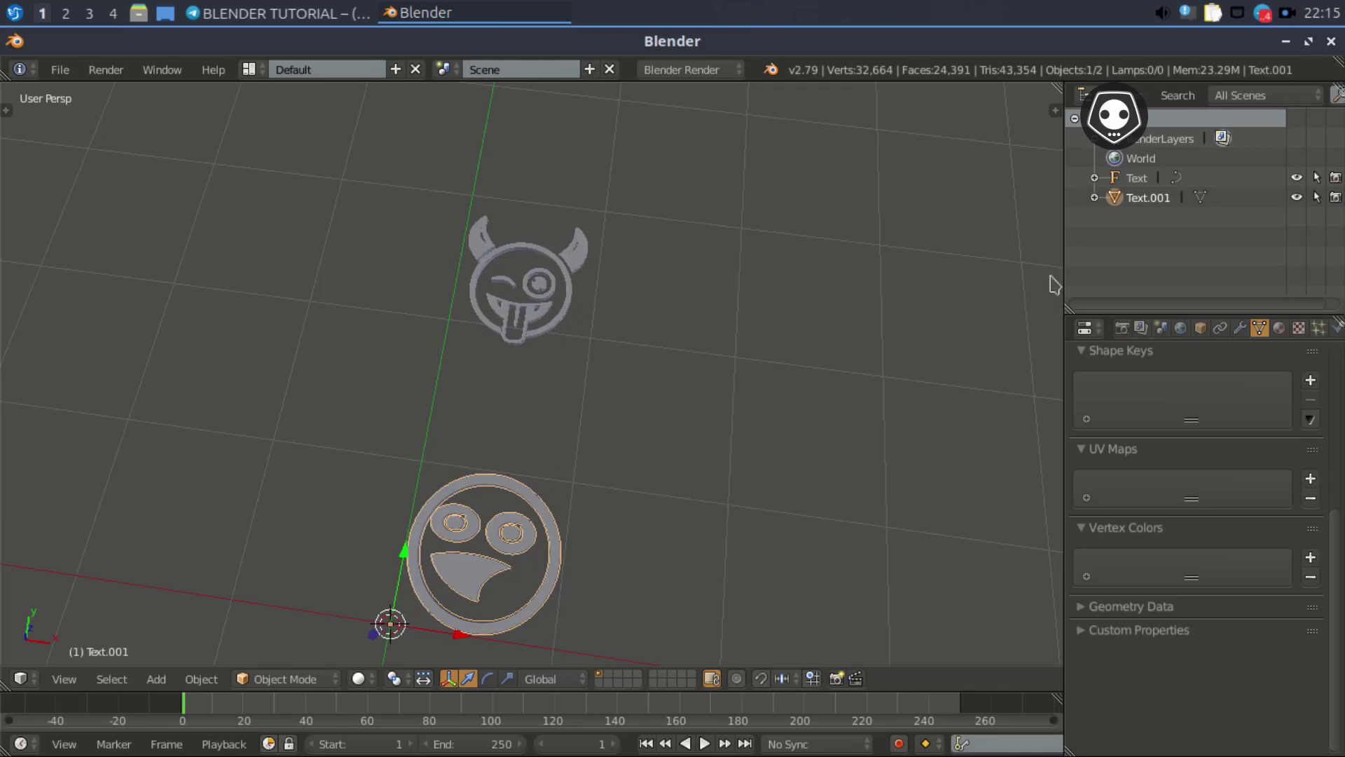
{"action": "left_click", "coordinate": [1287, 17]}
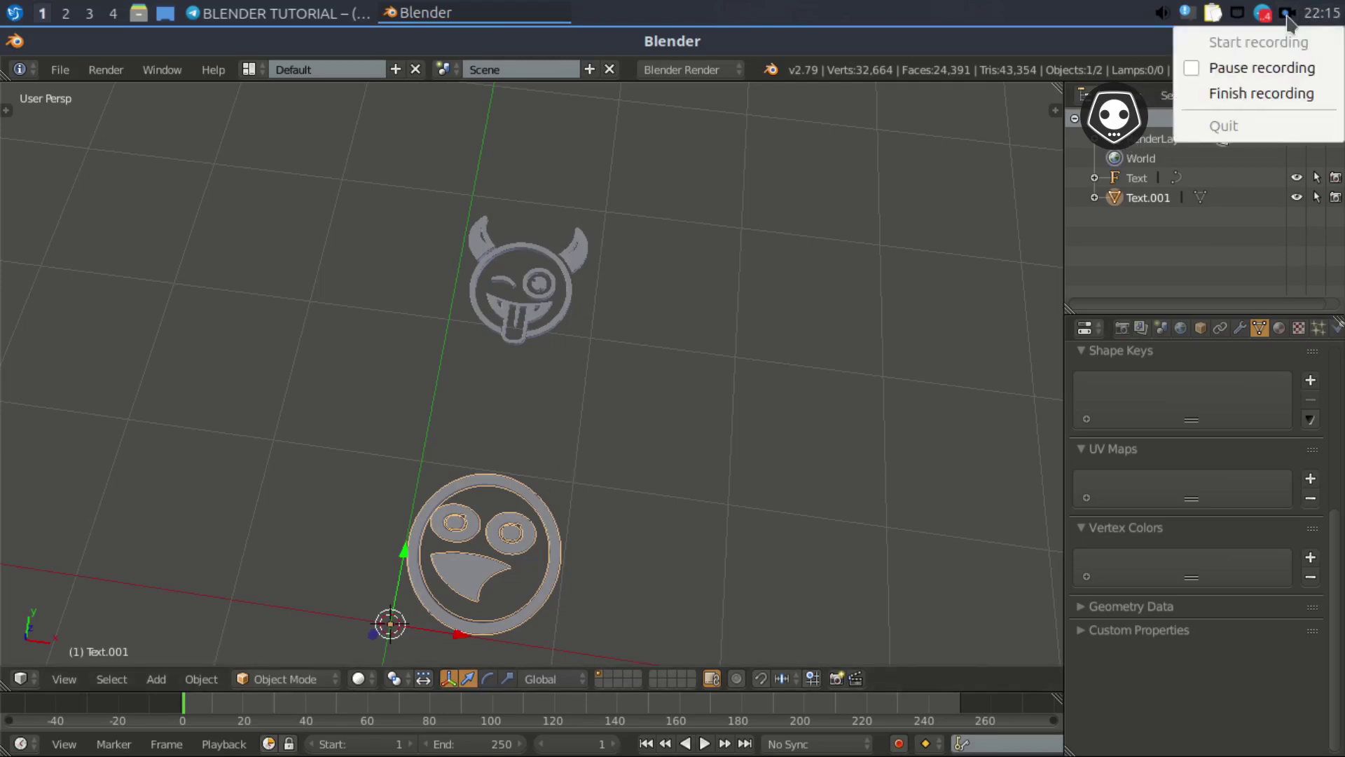
{"action": "left_click", "coordinate": [1293, 96]}
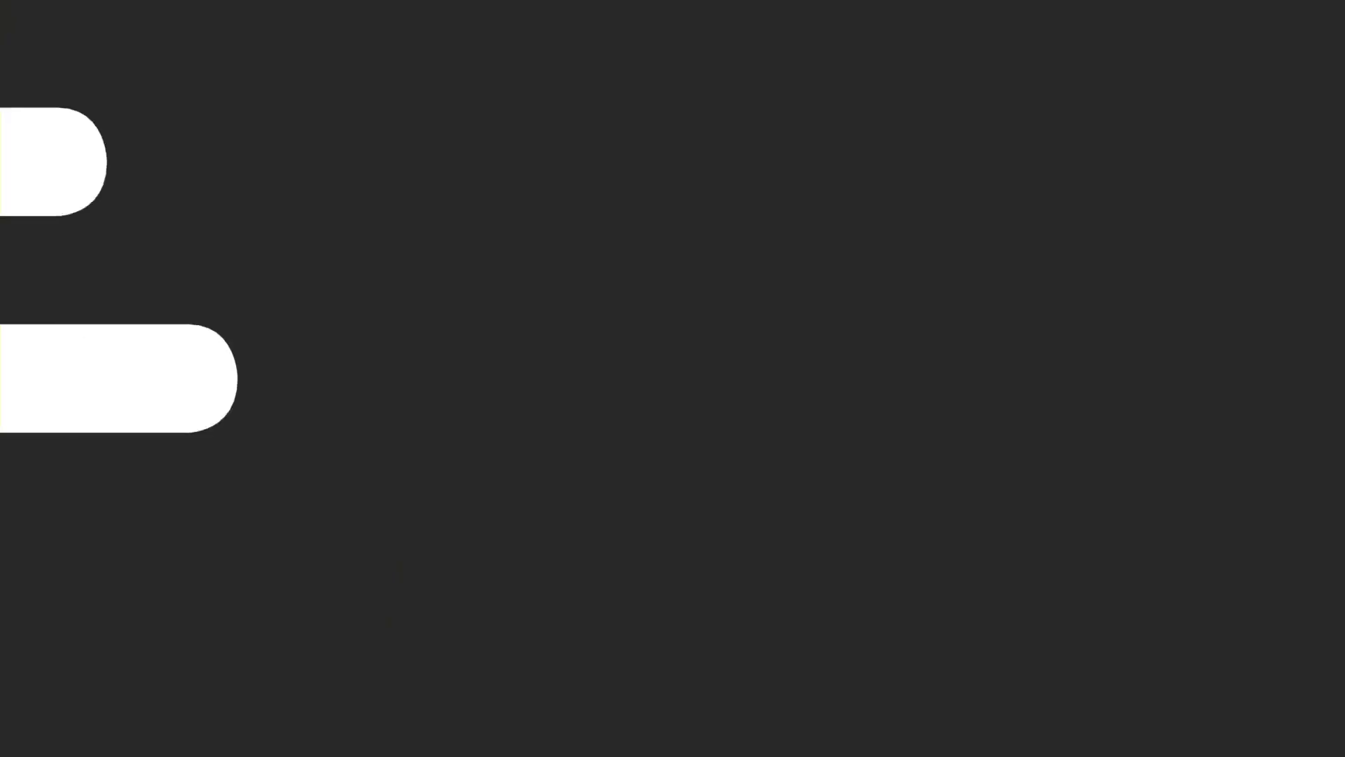